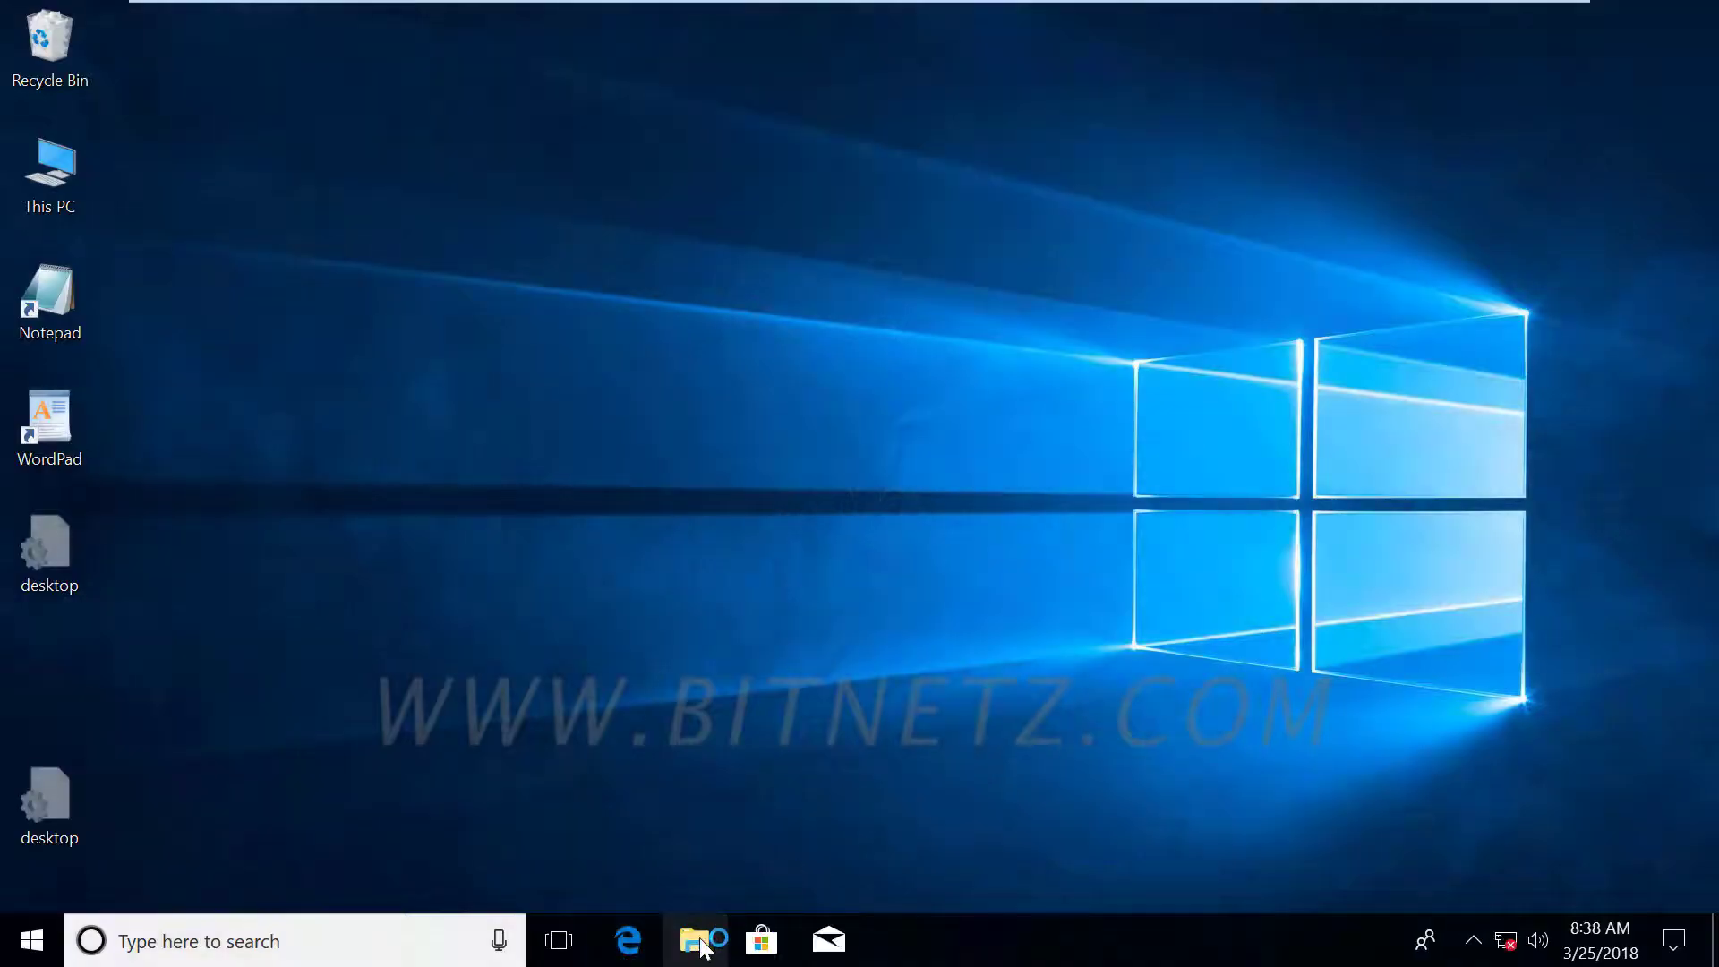
Launch File Explorer with the empty Notepad window closed, and bring up its Folder Options dialog.
{"action": "left_click", "coordinate": [698, 946]}
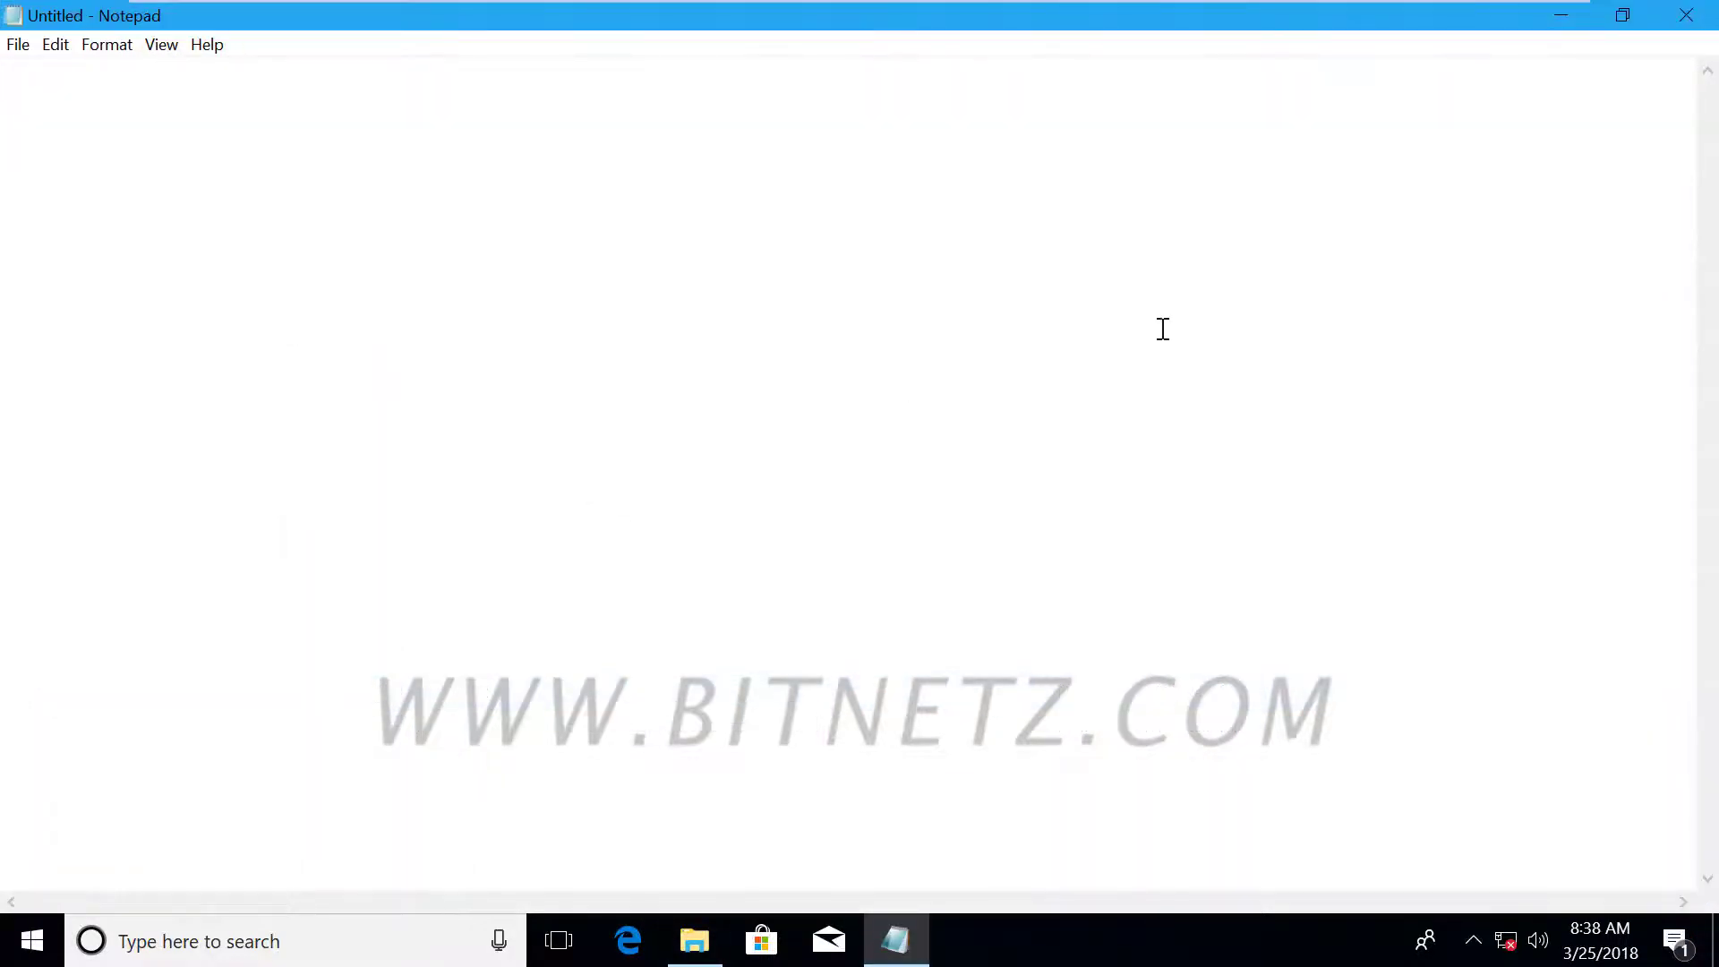
{"action": "left_click", "coordinate": [1686, 15]}
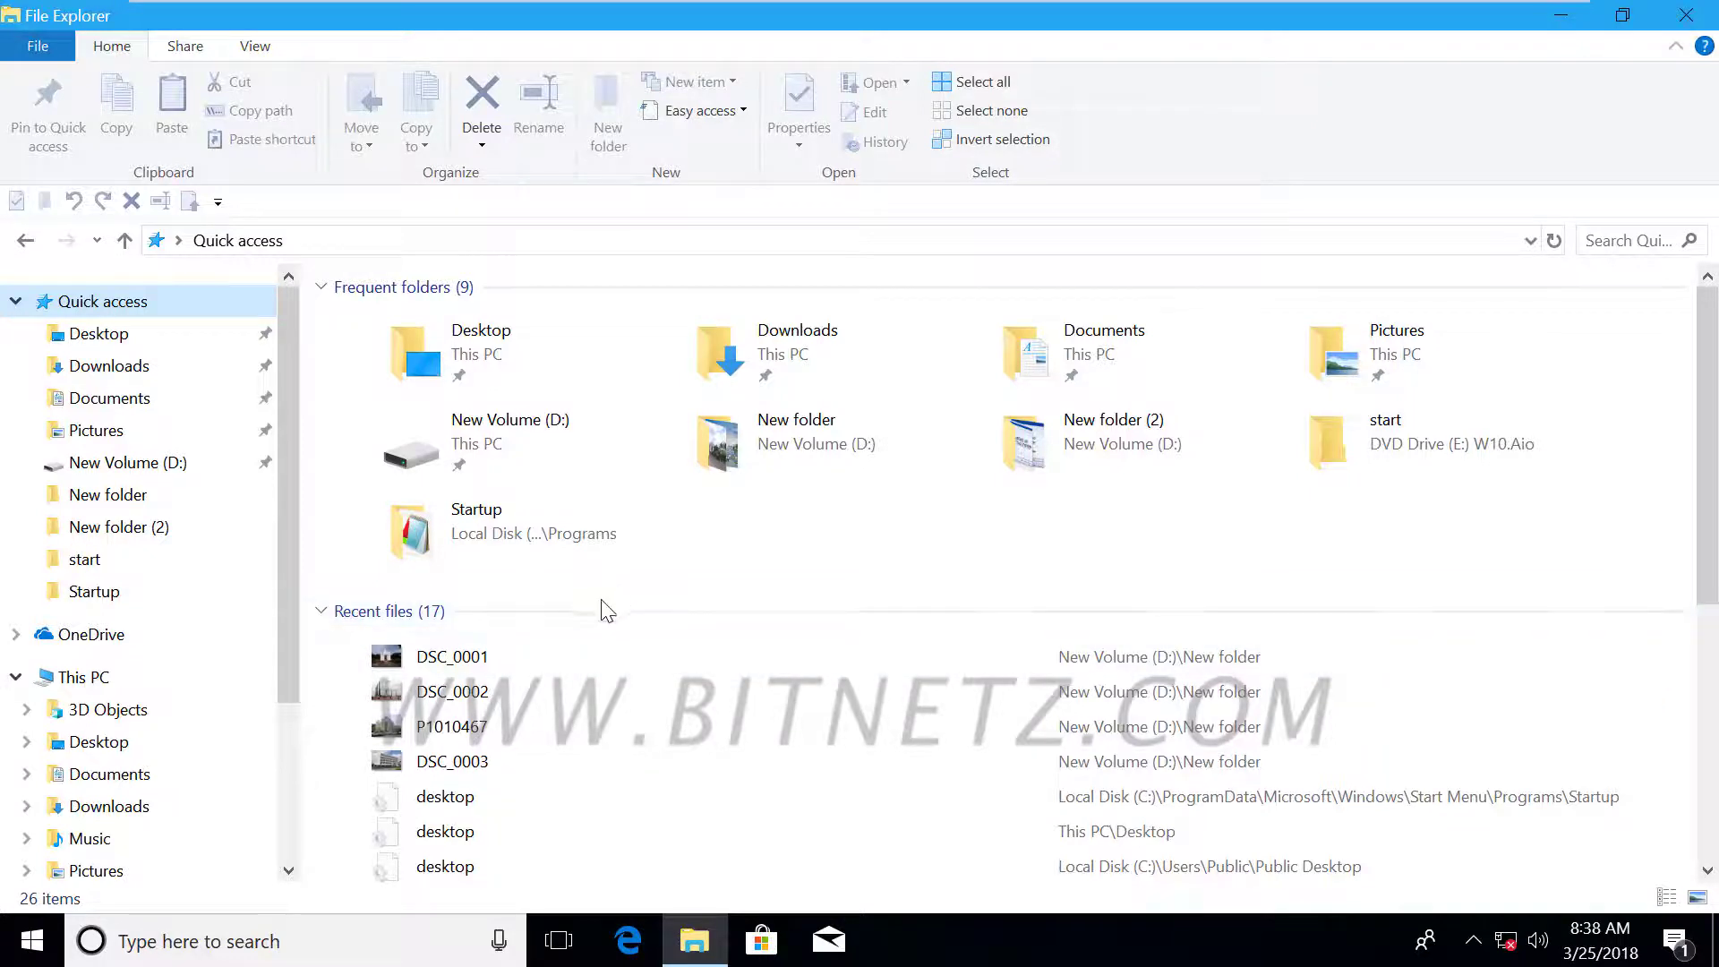
{"action": "left_click", "coordinate": [255, 47]}
{"action": "left_click", "coordinate": [1174, 154]}
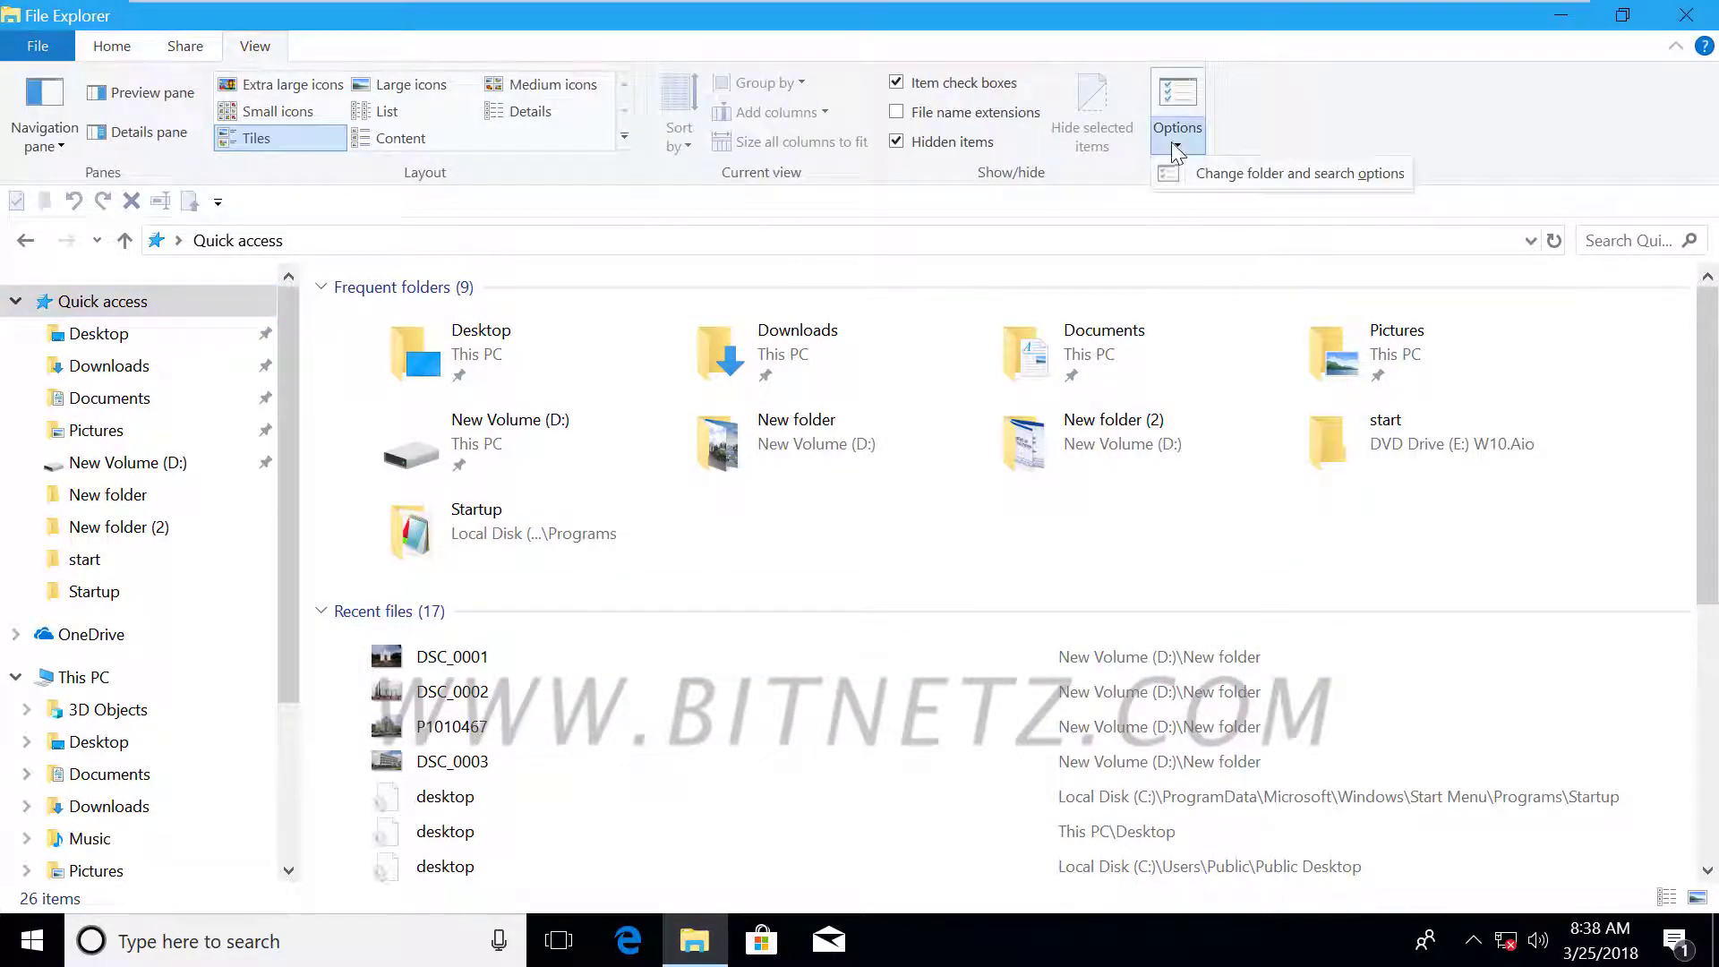
{"action": "left_click", "coordinate": [1241, 178]}
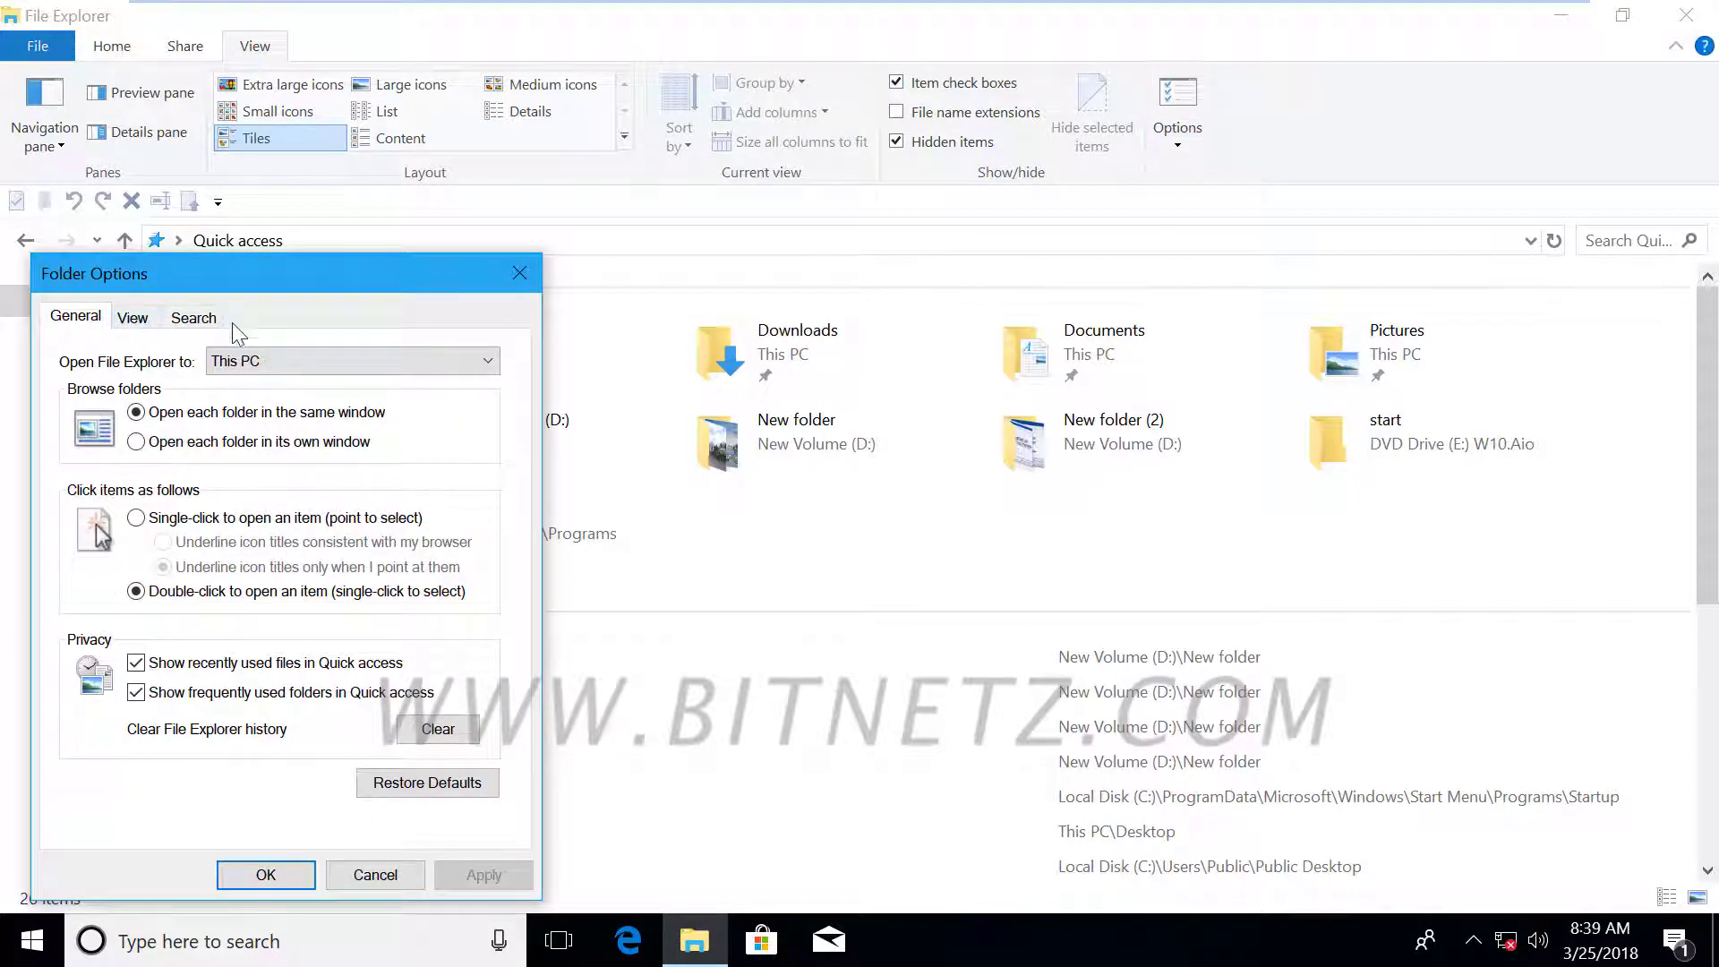
Turn off showing recently used files in Quick access and apply the change.
{"action": "left_click_drag", "start_coordinate": [254, 282], "coordinate": [853, 66]}
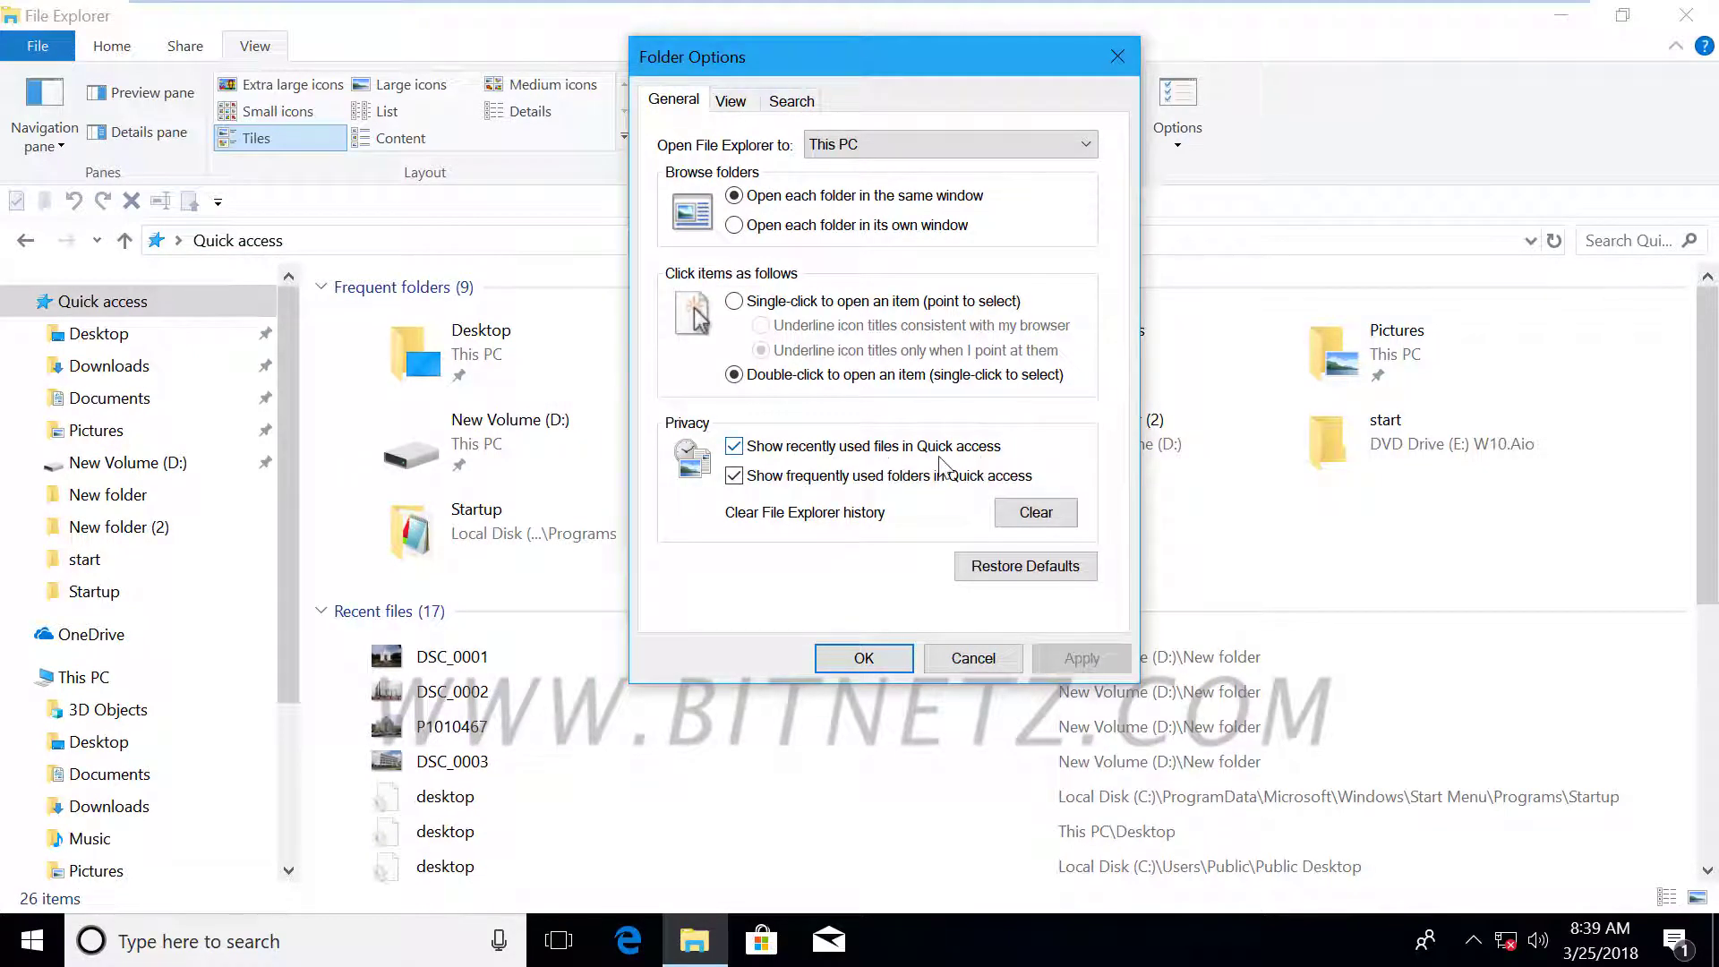
{"action": "left_click", "coordinate": [734, 446]}
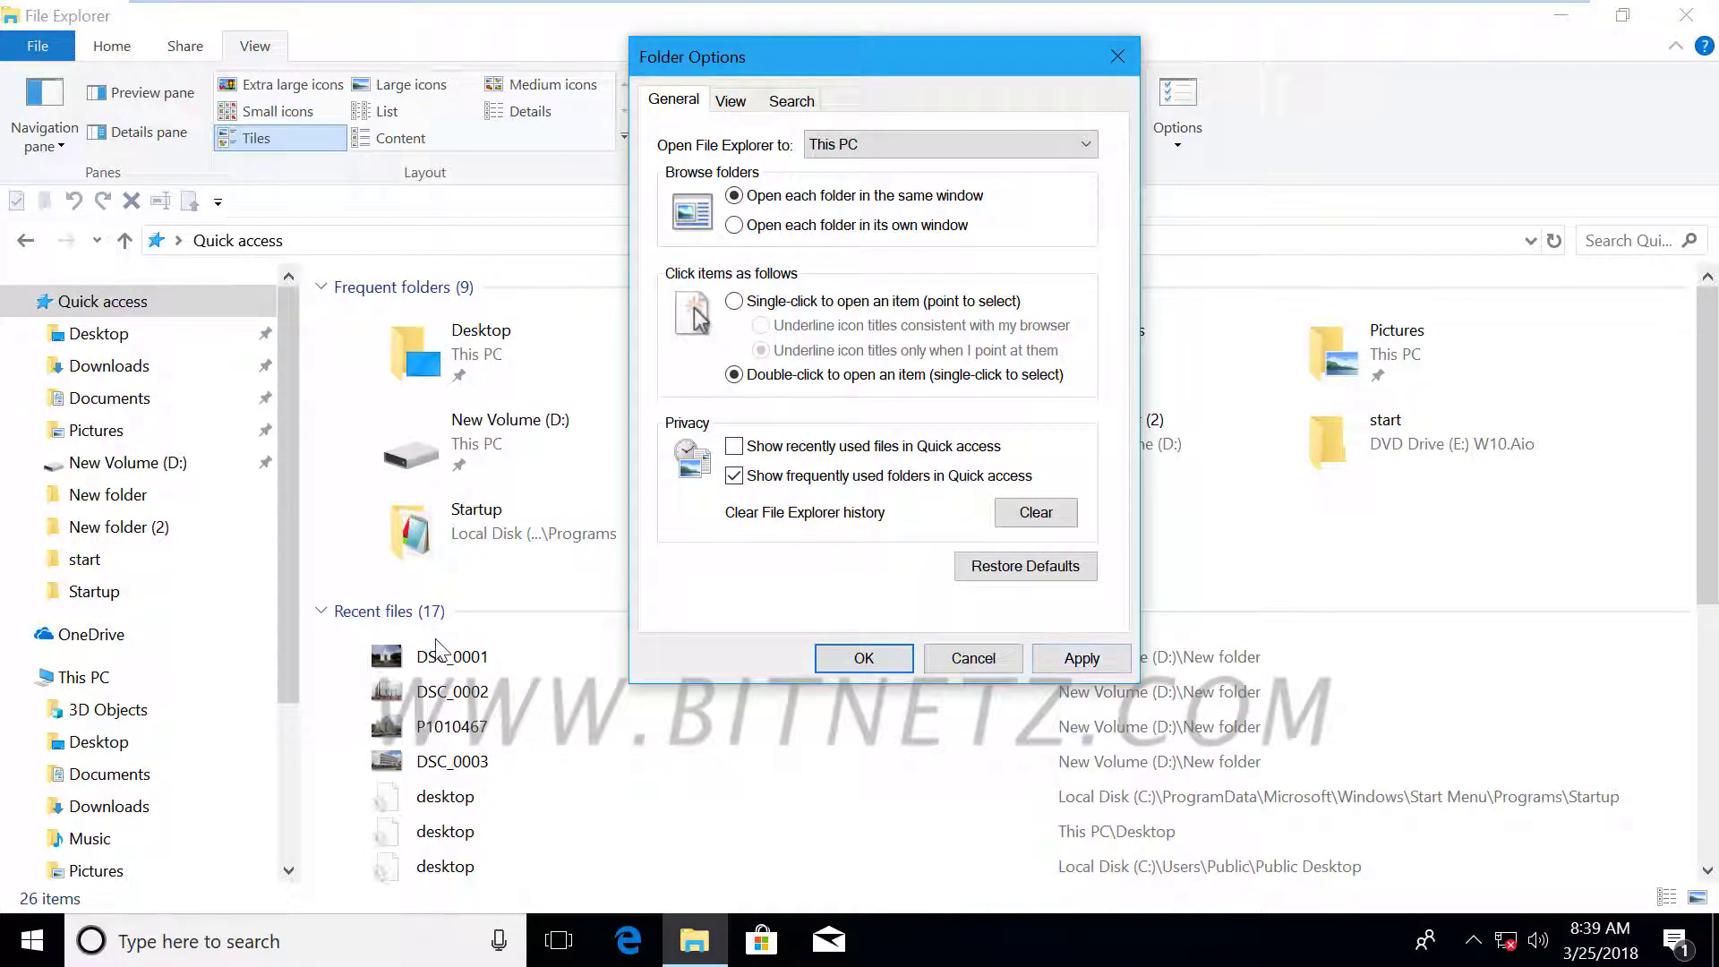
{"action": "left_click", "coordinate": [1082, 660]}
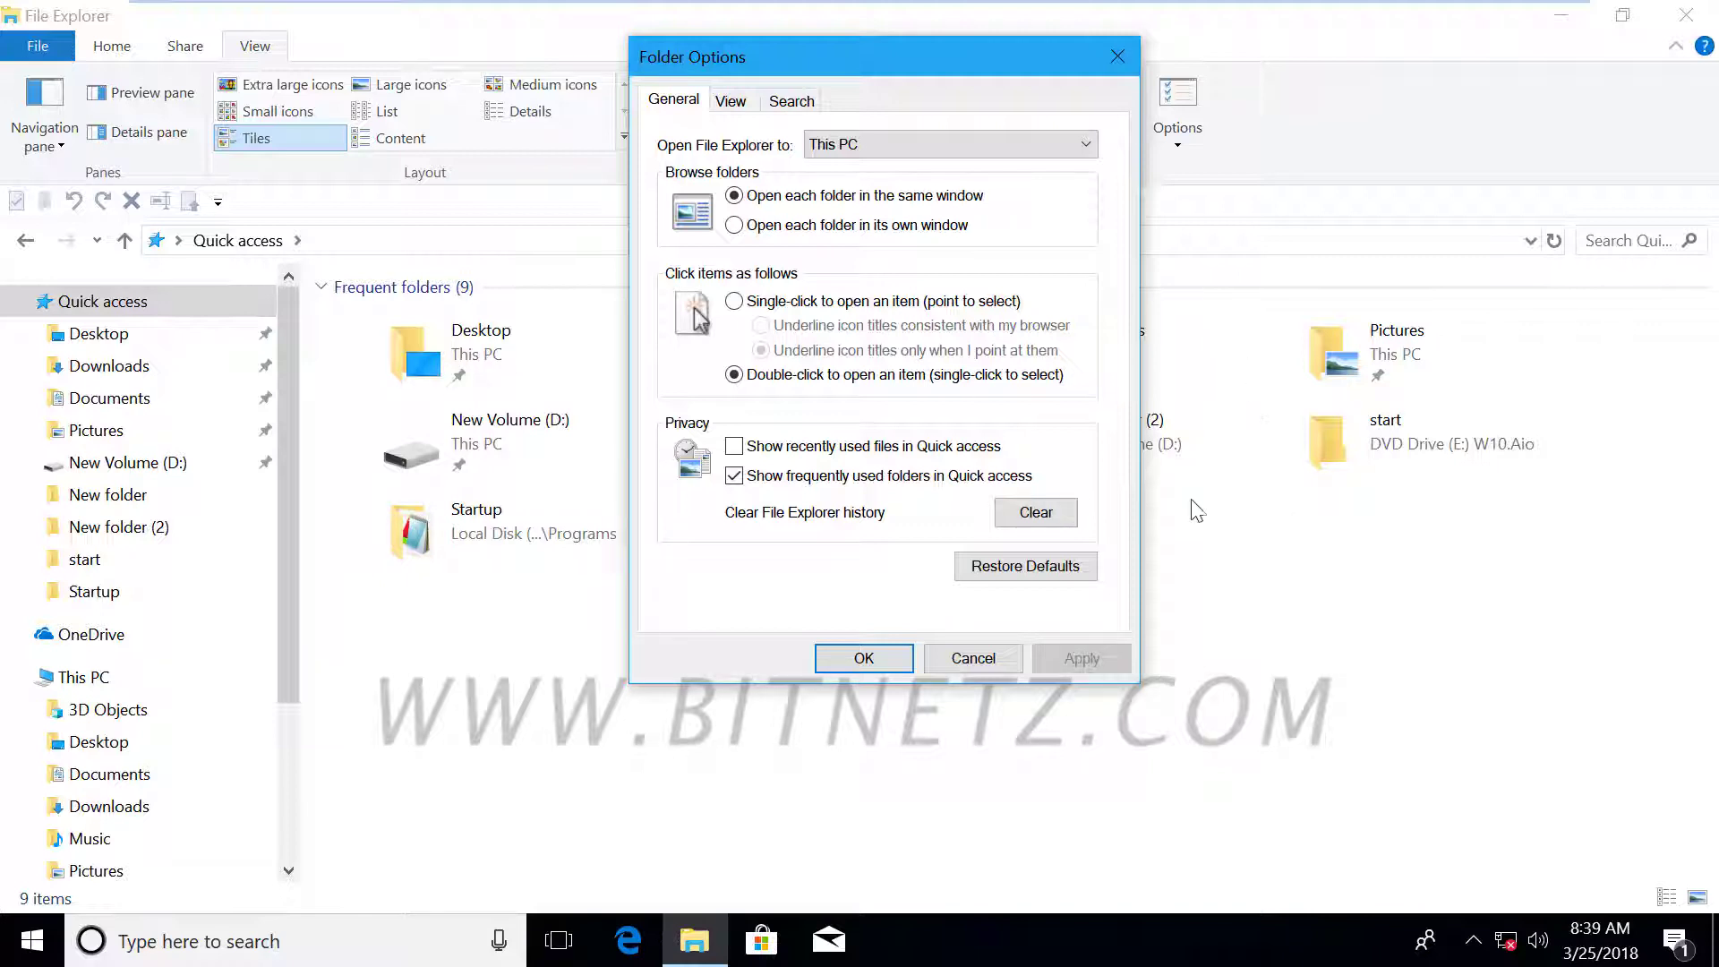
Turn off showing frequently used folders in Quick access, apply the change and close Folder Options.
{"action": "left_click_drag", "start_coordinate": [883, 67], "coordinate": [911, 111]}
{"action": "left_click", "coordinate": [761, 491]}
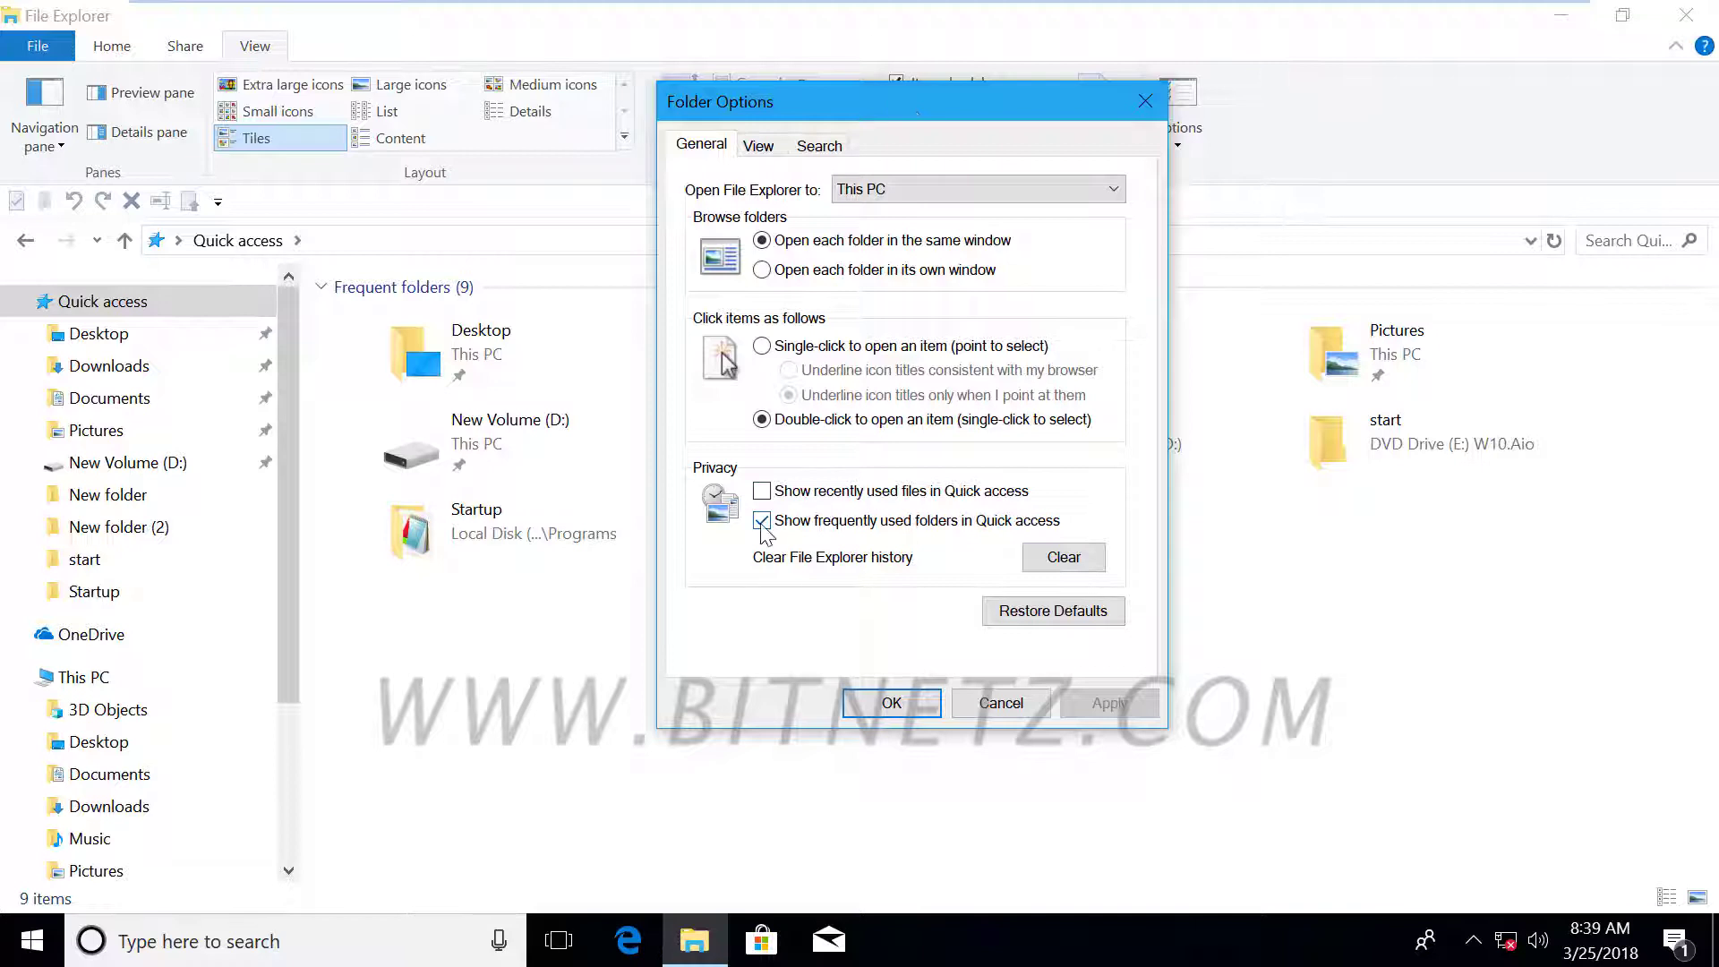
{"action": "left_click", "coordinate": [760, 523]}
{"action": "left_click", "coordinate": [1114, 708]}
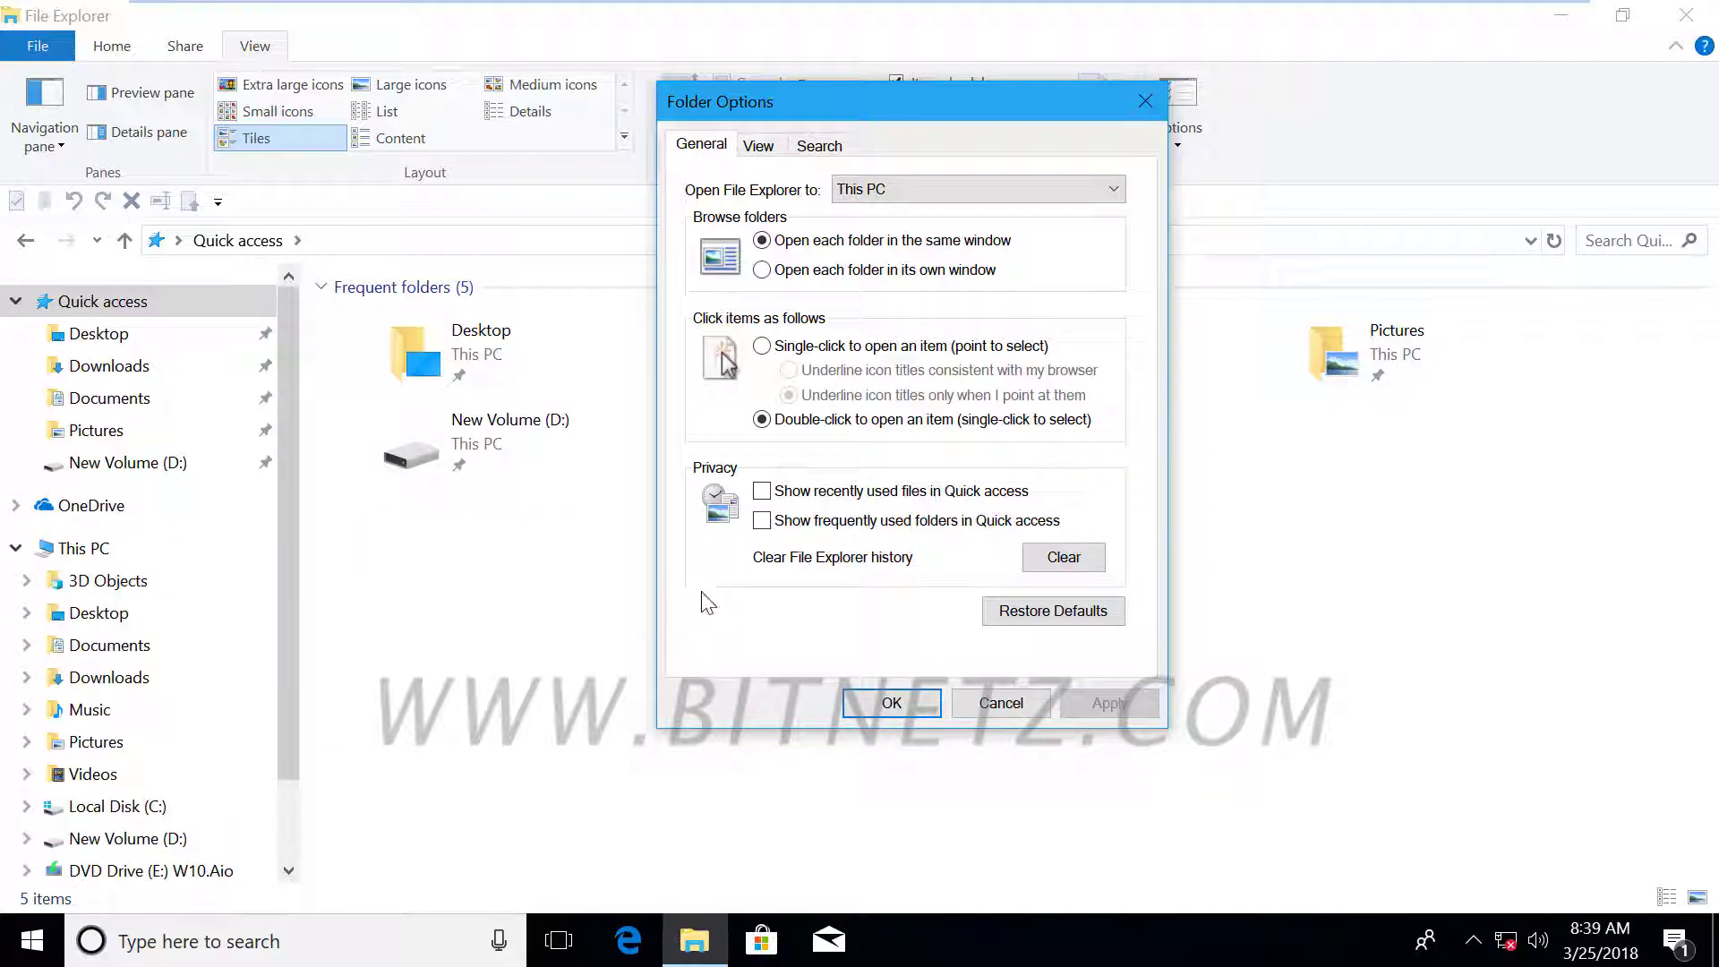
{"action": "left_click", "coordinate": [886, 712]}
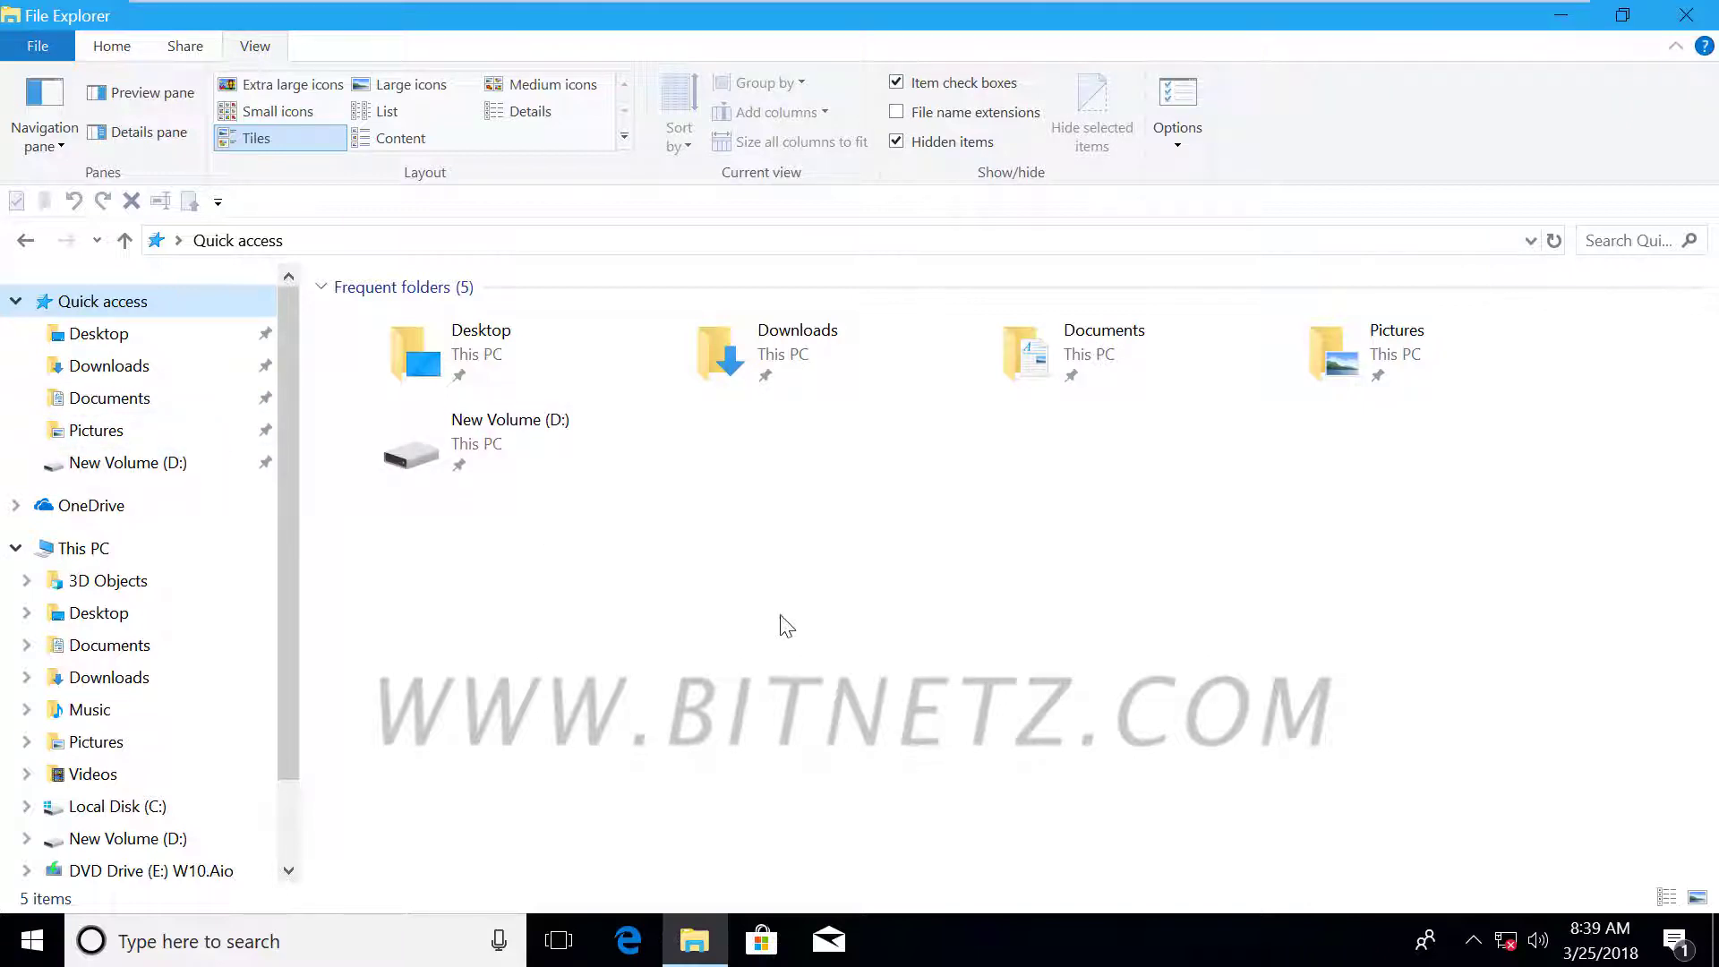
Reopen Folder Options and enable both recently used files and frequently used folders in Quick access.
{"action": "left_click", "coordinate": [1176, 146]}
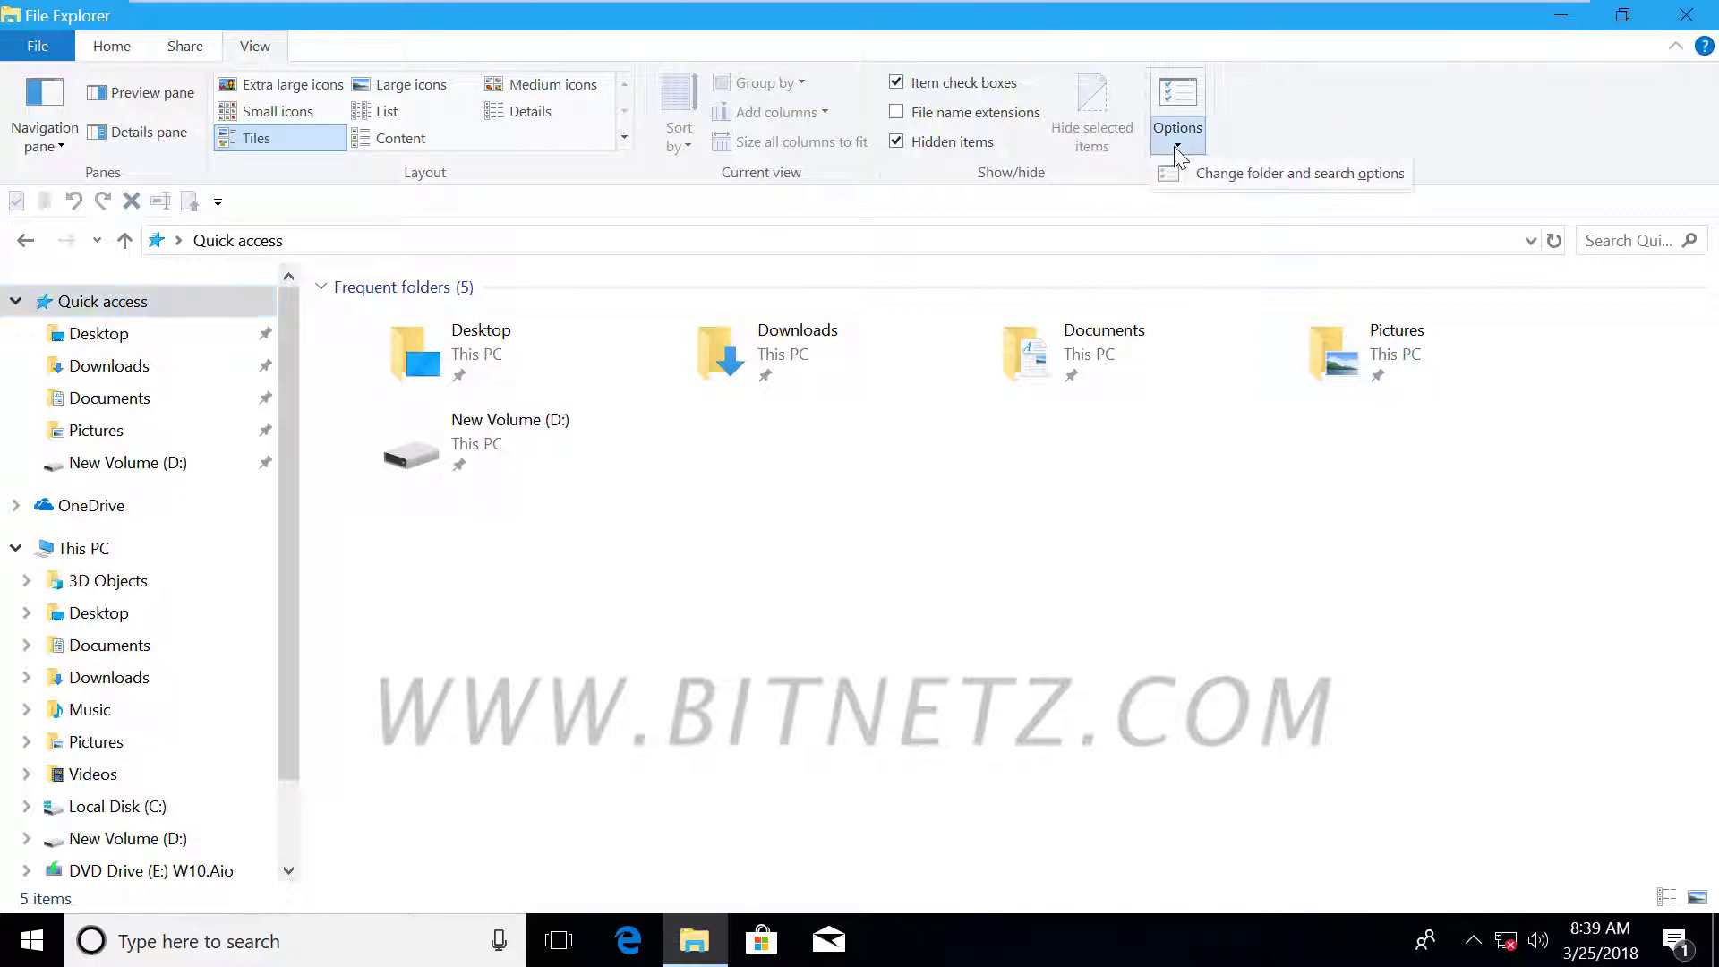
{"action": "left_click", "coordinate": [1244, 176]}
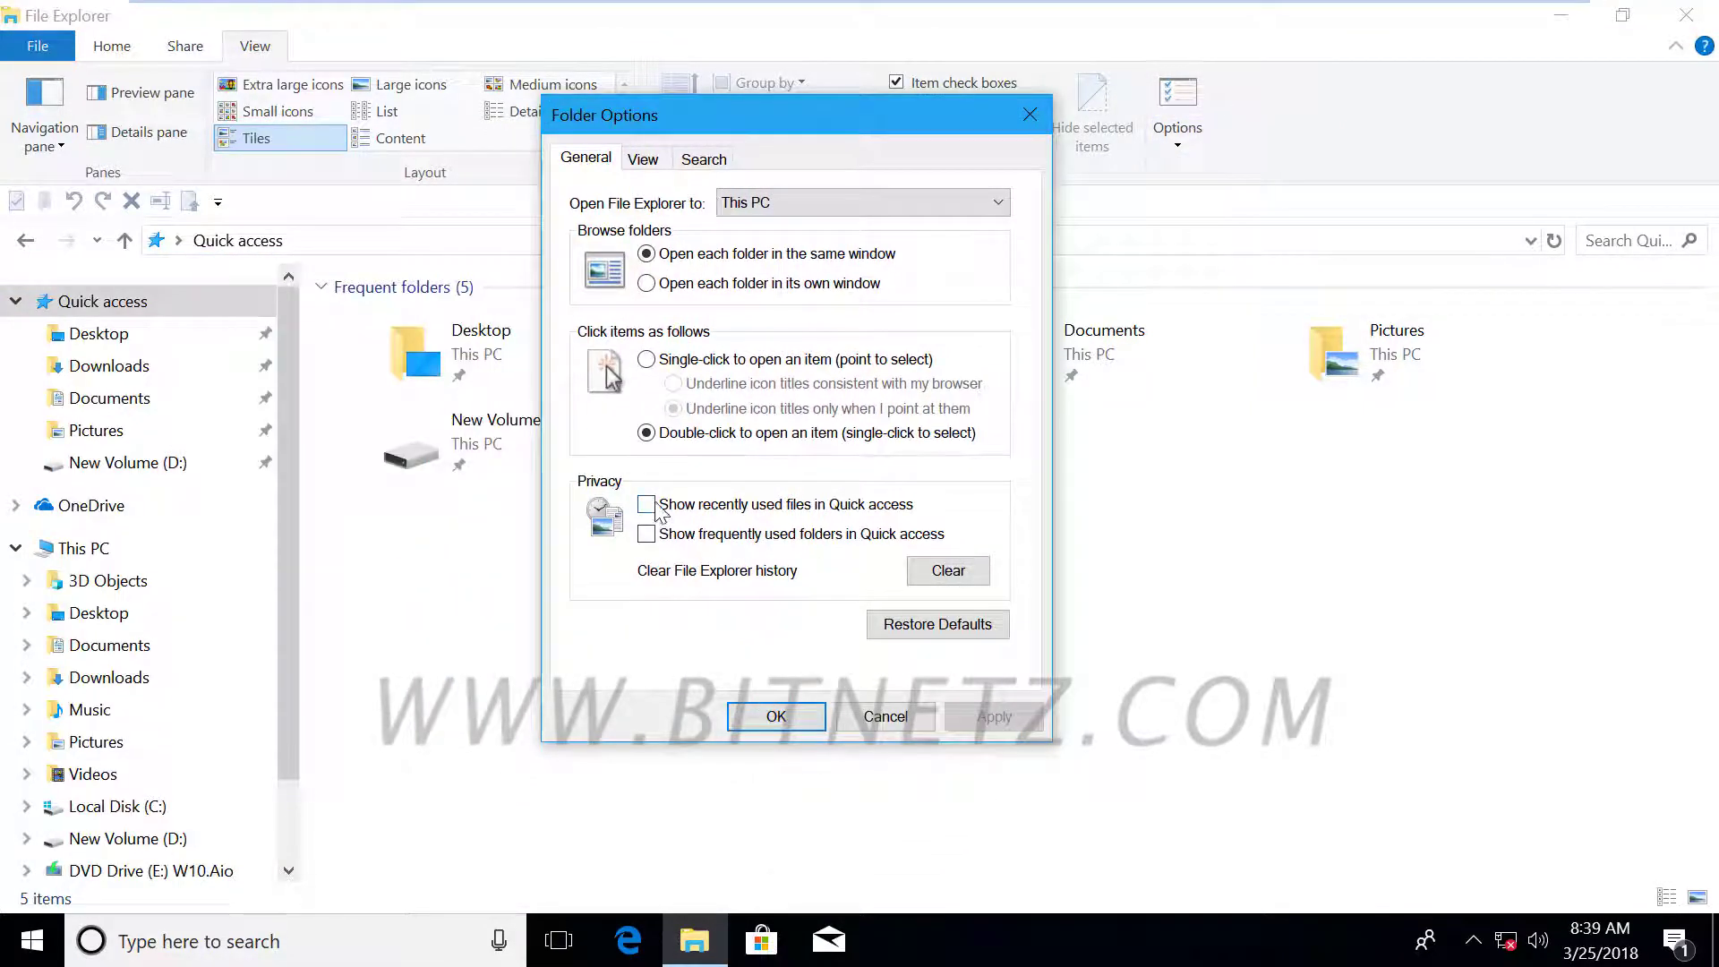
{"action": "left_click", "coordinate": [646, 504]}
{"action": "left_click", "coordinate": [645, 534]}
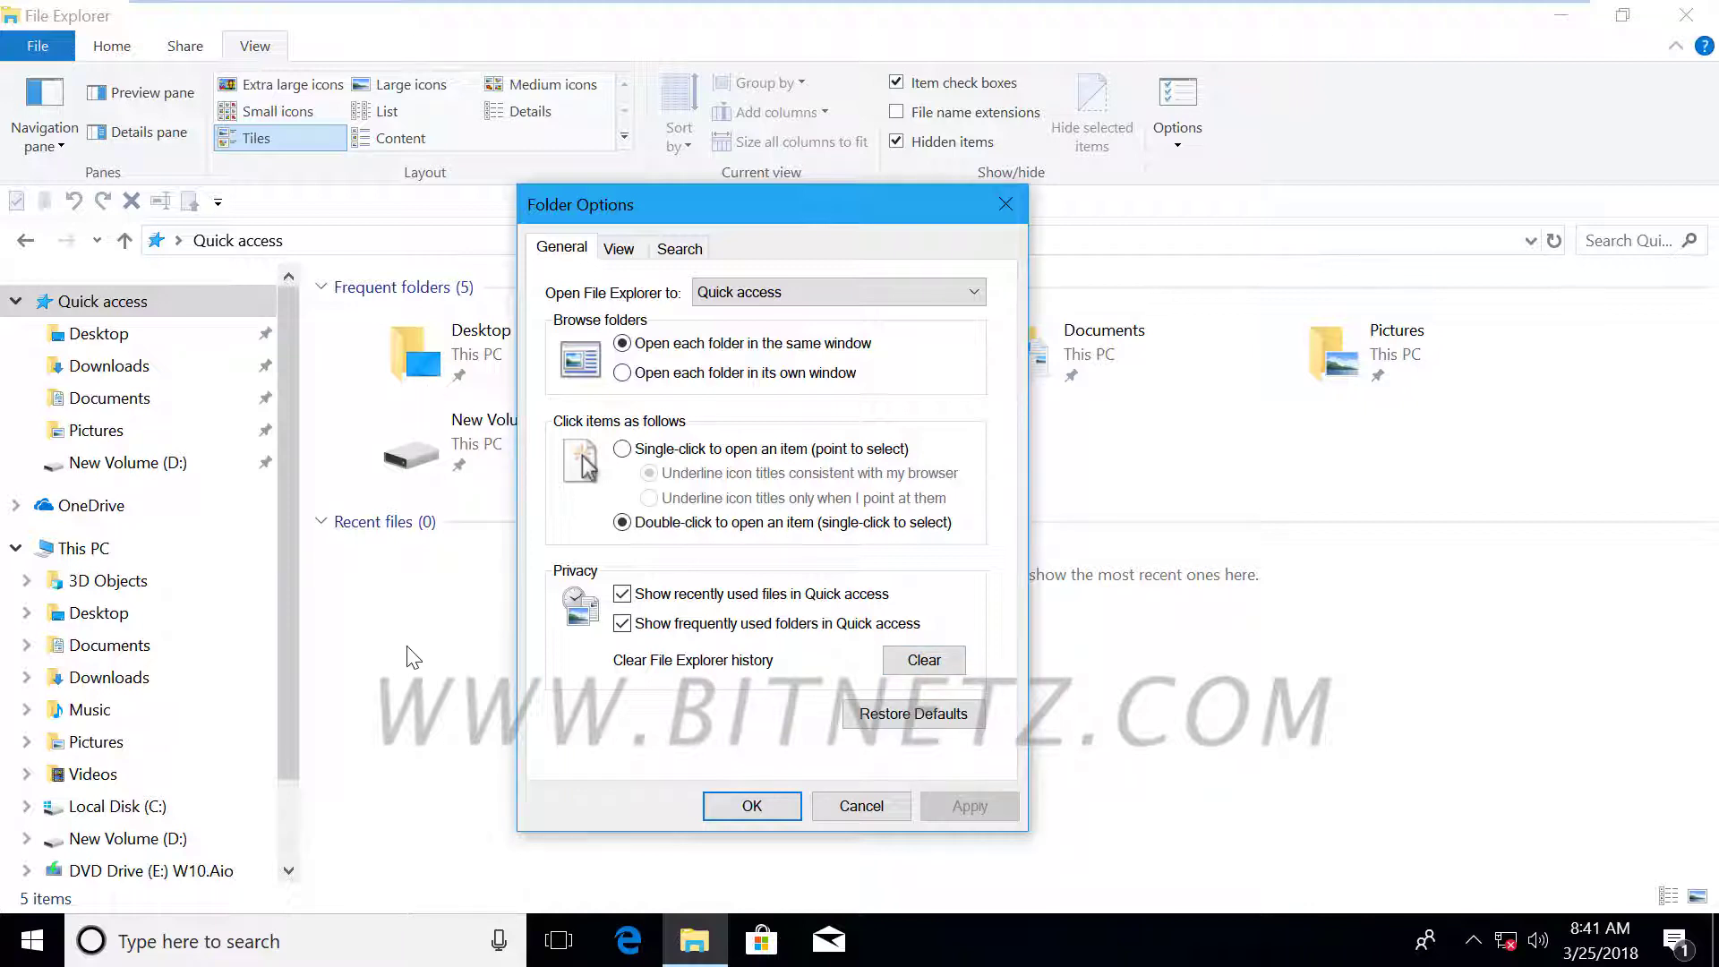
Clear the File Explorer history in the privacy settings and accept the Folder Options dialog.
{"action": "left_click", "coordinate": [925, 671]}
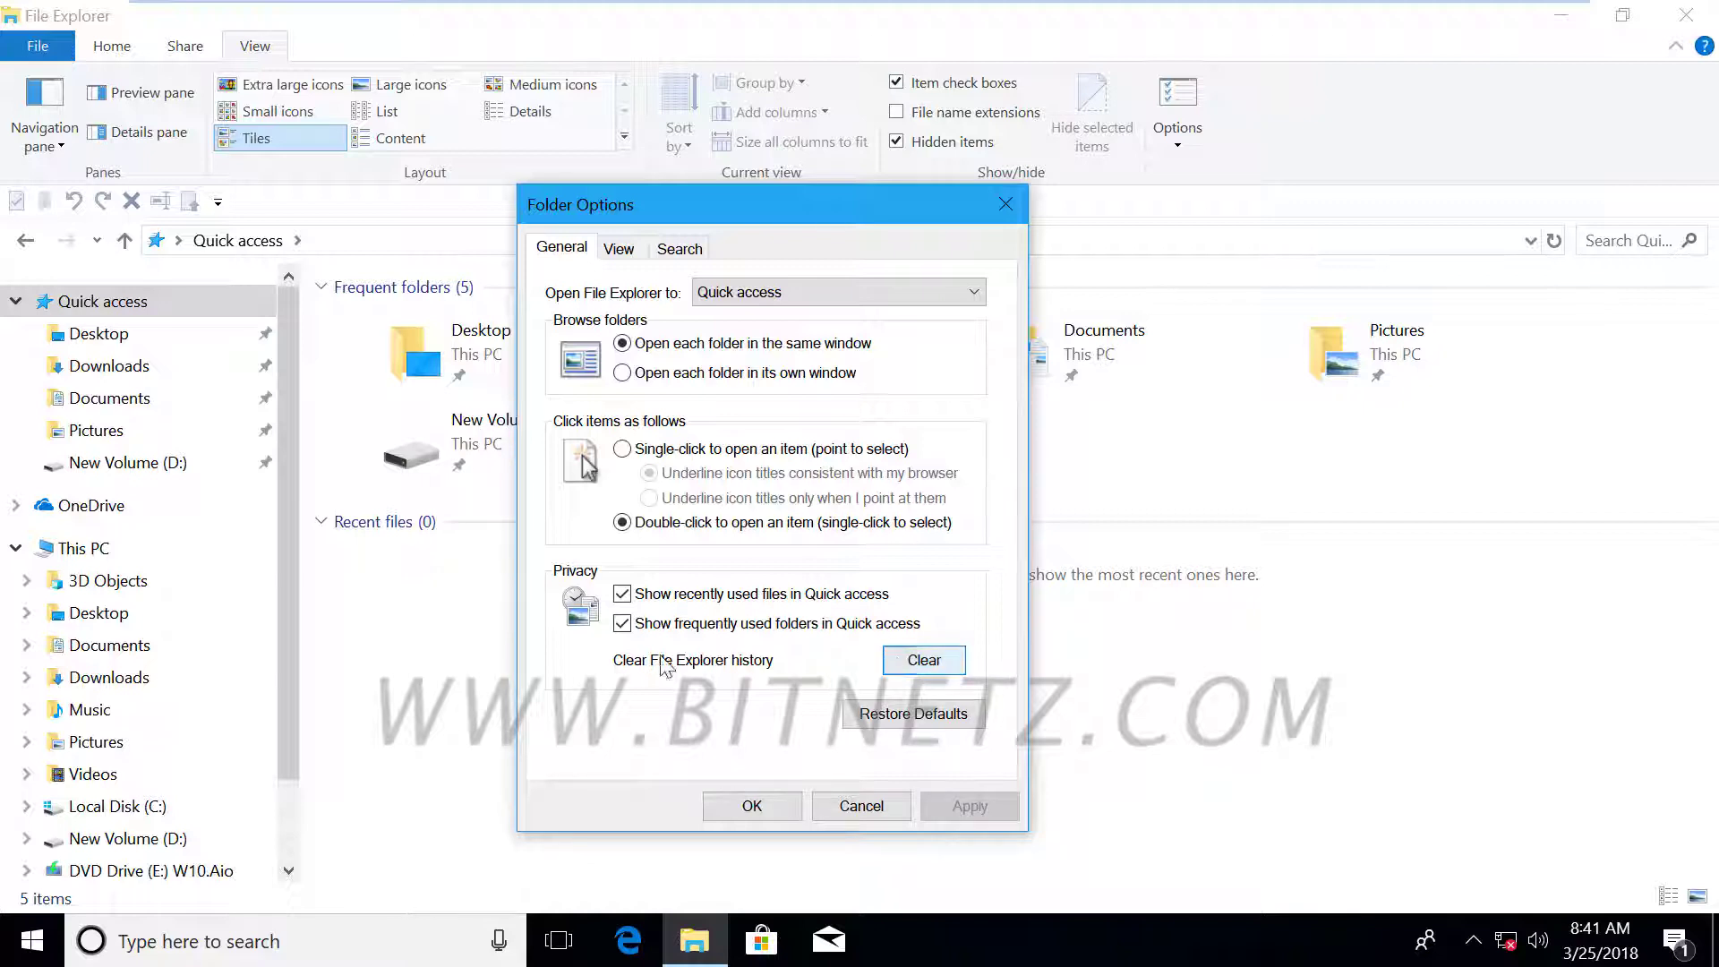
{"action": "left_click", "coordinate": [922, 660]}
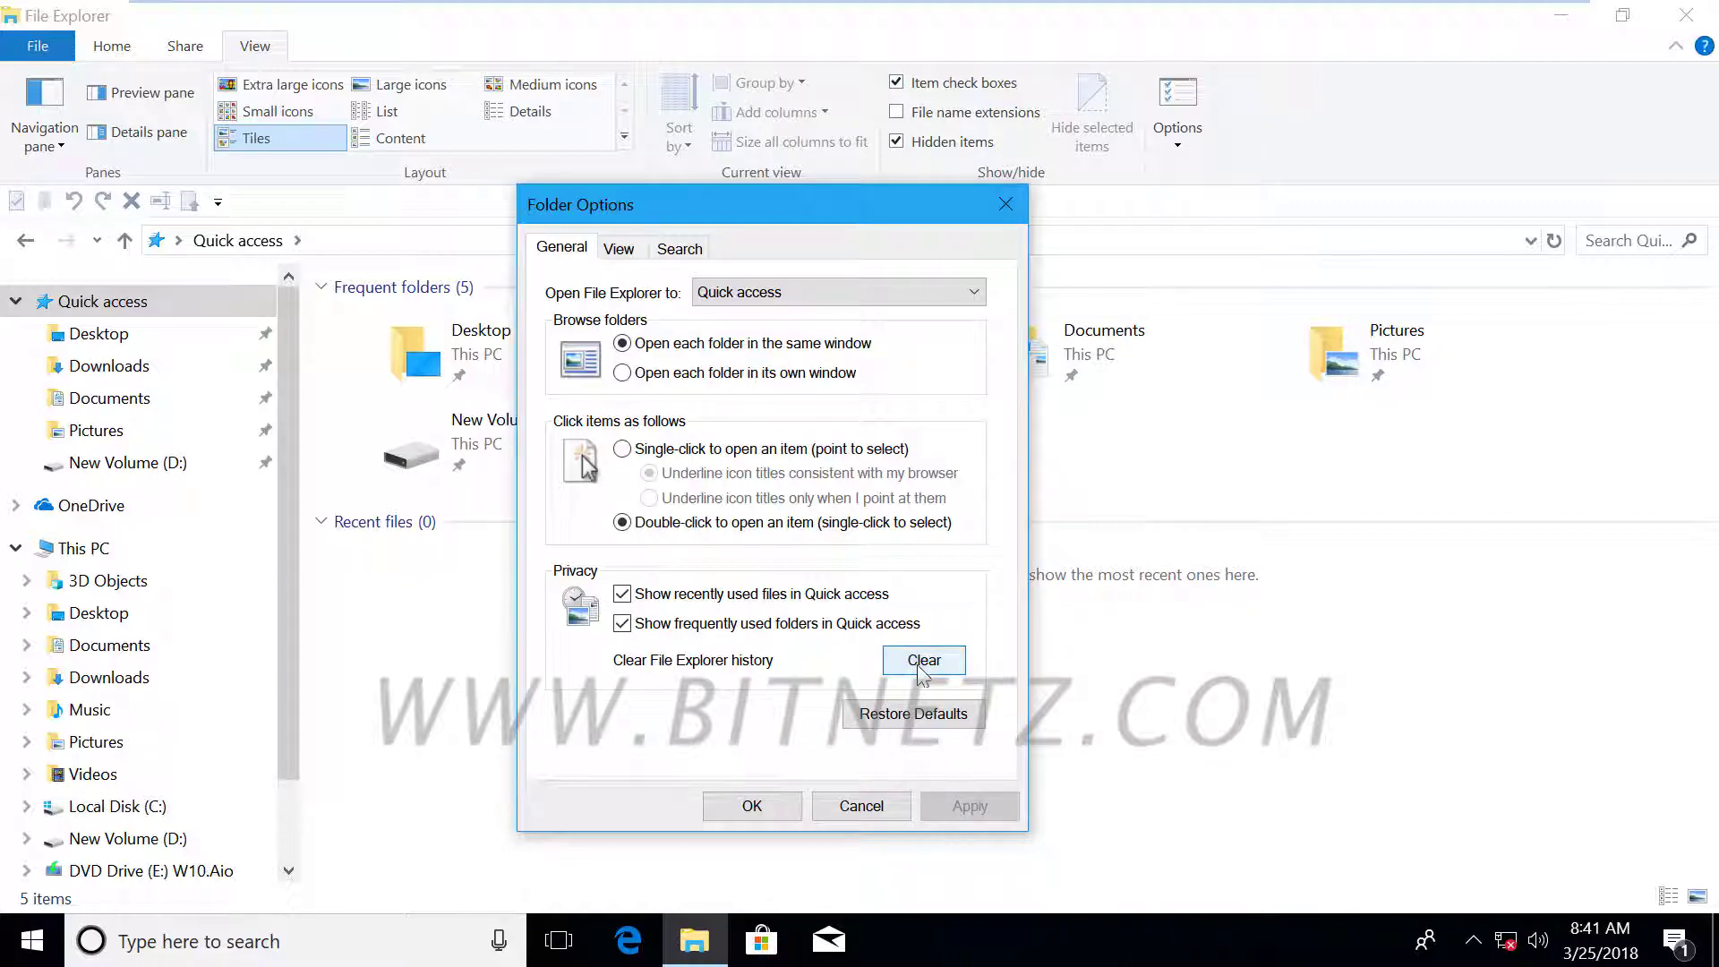
{"action": "left_click", "coordinate": [734, 810]}
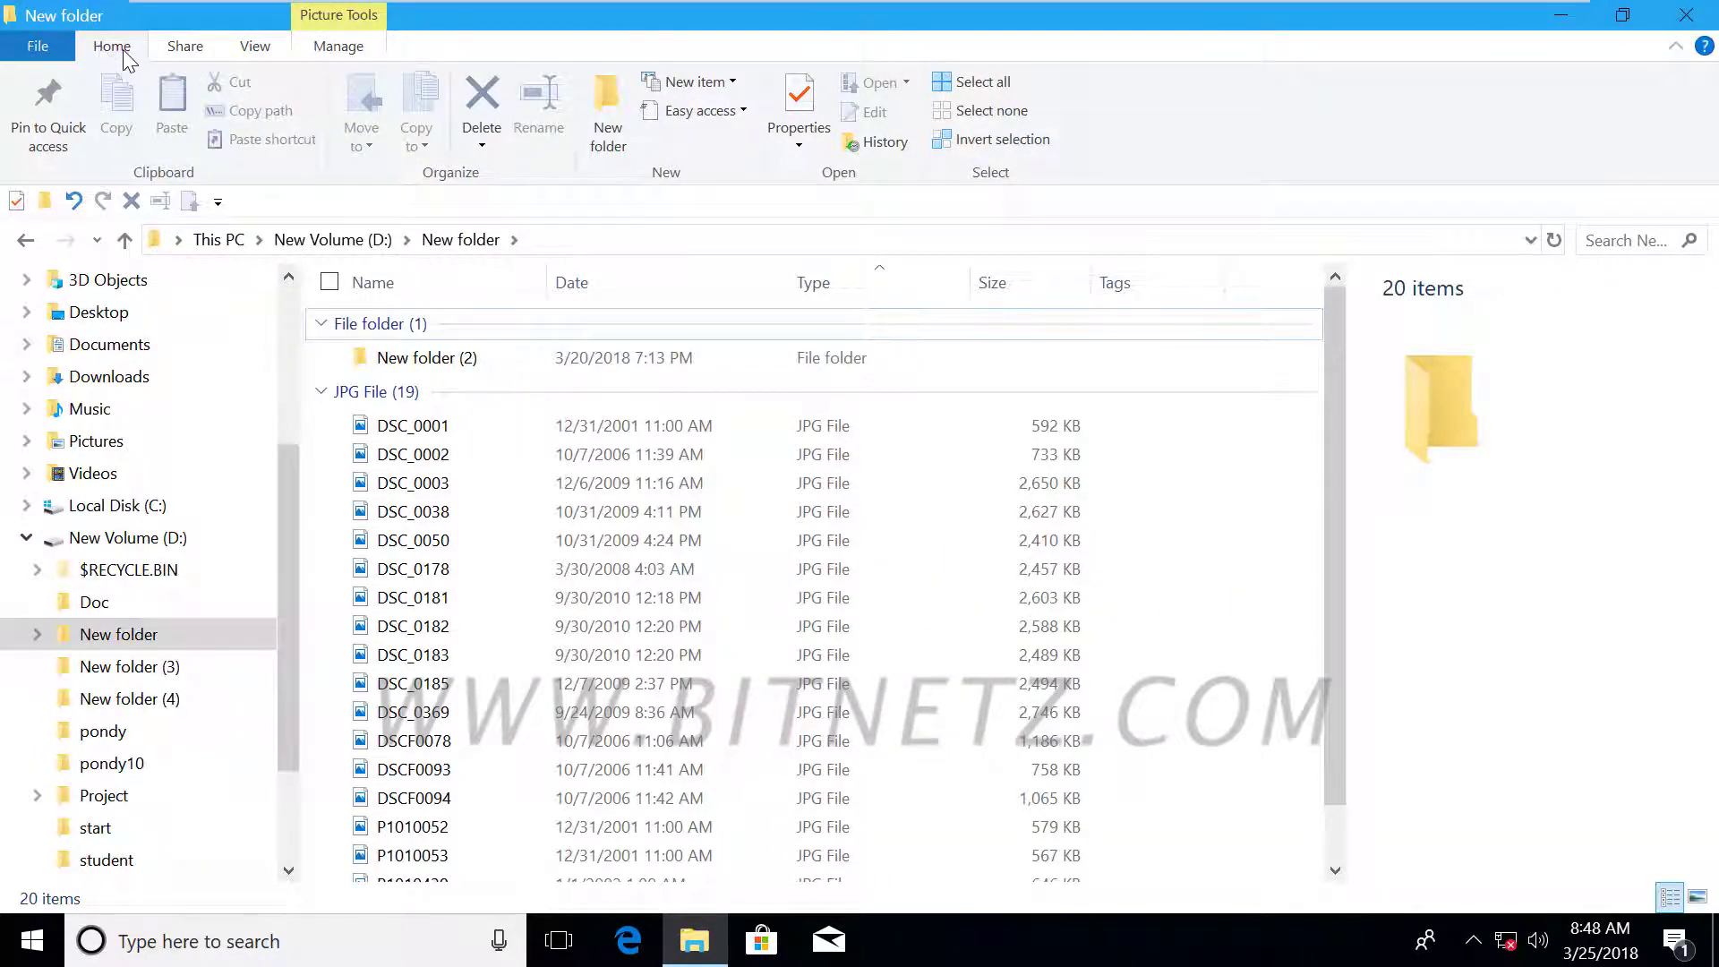
Copy the DSC_0001 picture from New folder into New folder (3) on New Volume (D:).
{"action": "left_click", "coordinate": [537, 423]}
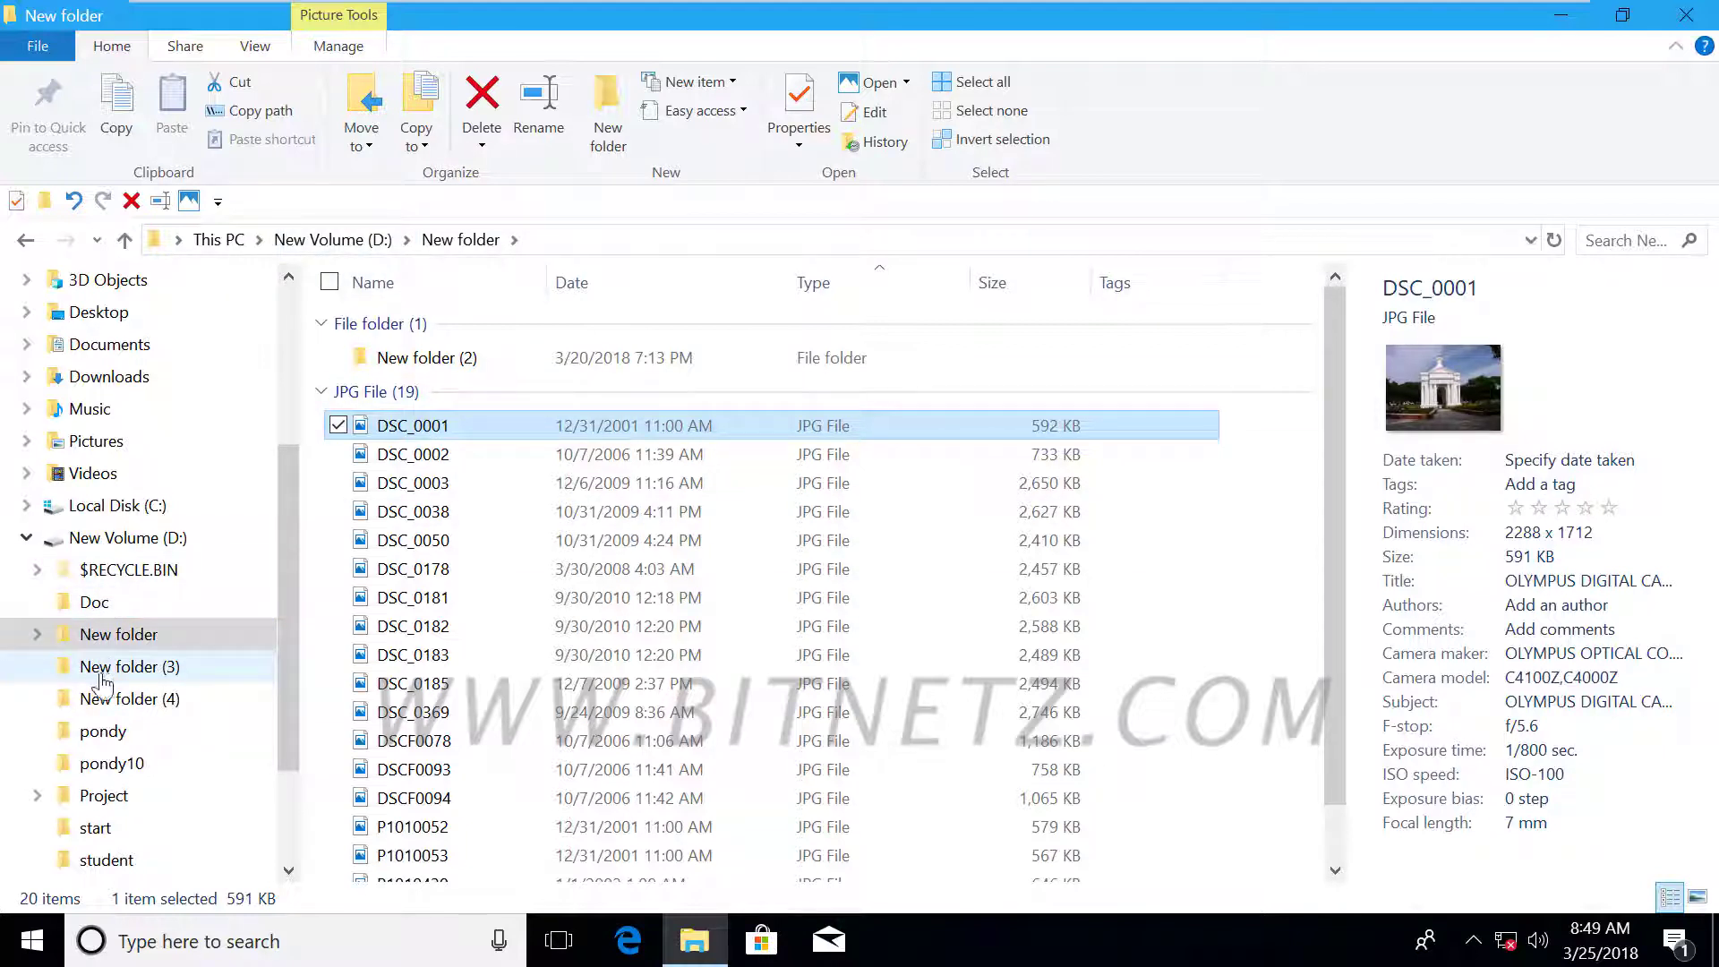
{"action": "left_click_drag", "start_coordinate": [445, 430], "coordinate": [174, 674]}
{"action": "key", "text": "ctrl"}
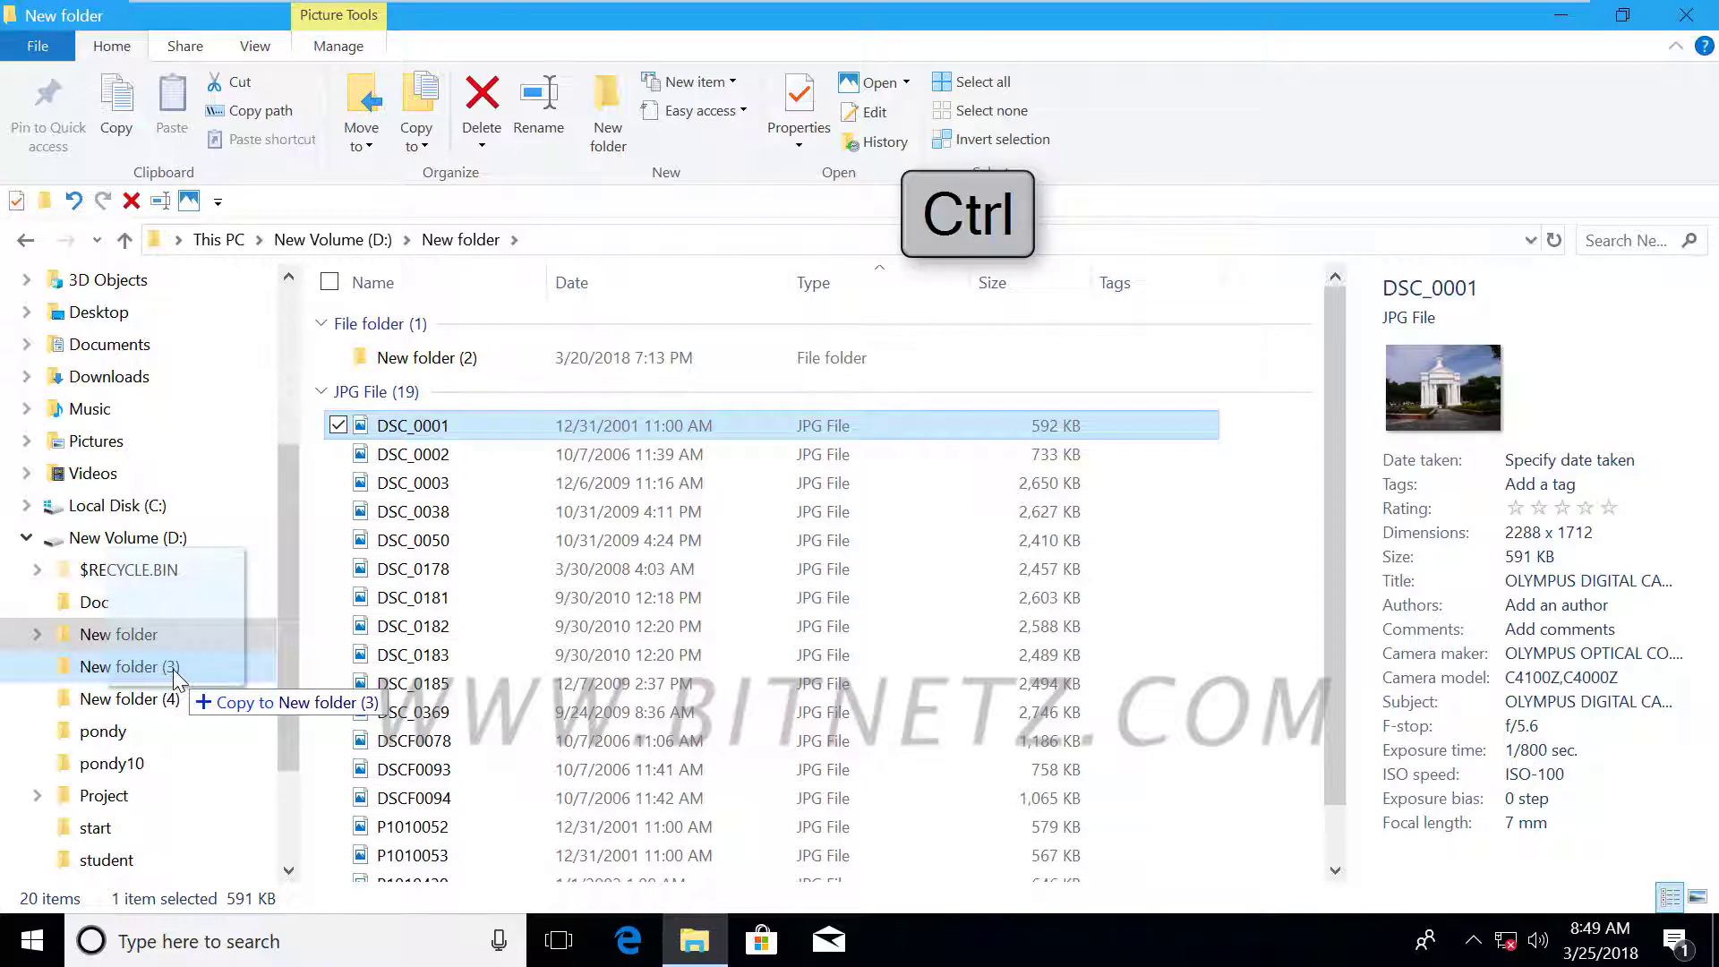
{"action": "left_click_drag", "start_coordinate": [175, 674], "coordinate": [179, 672]}
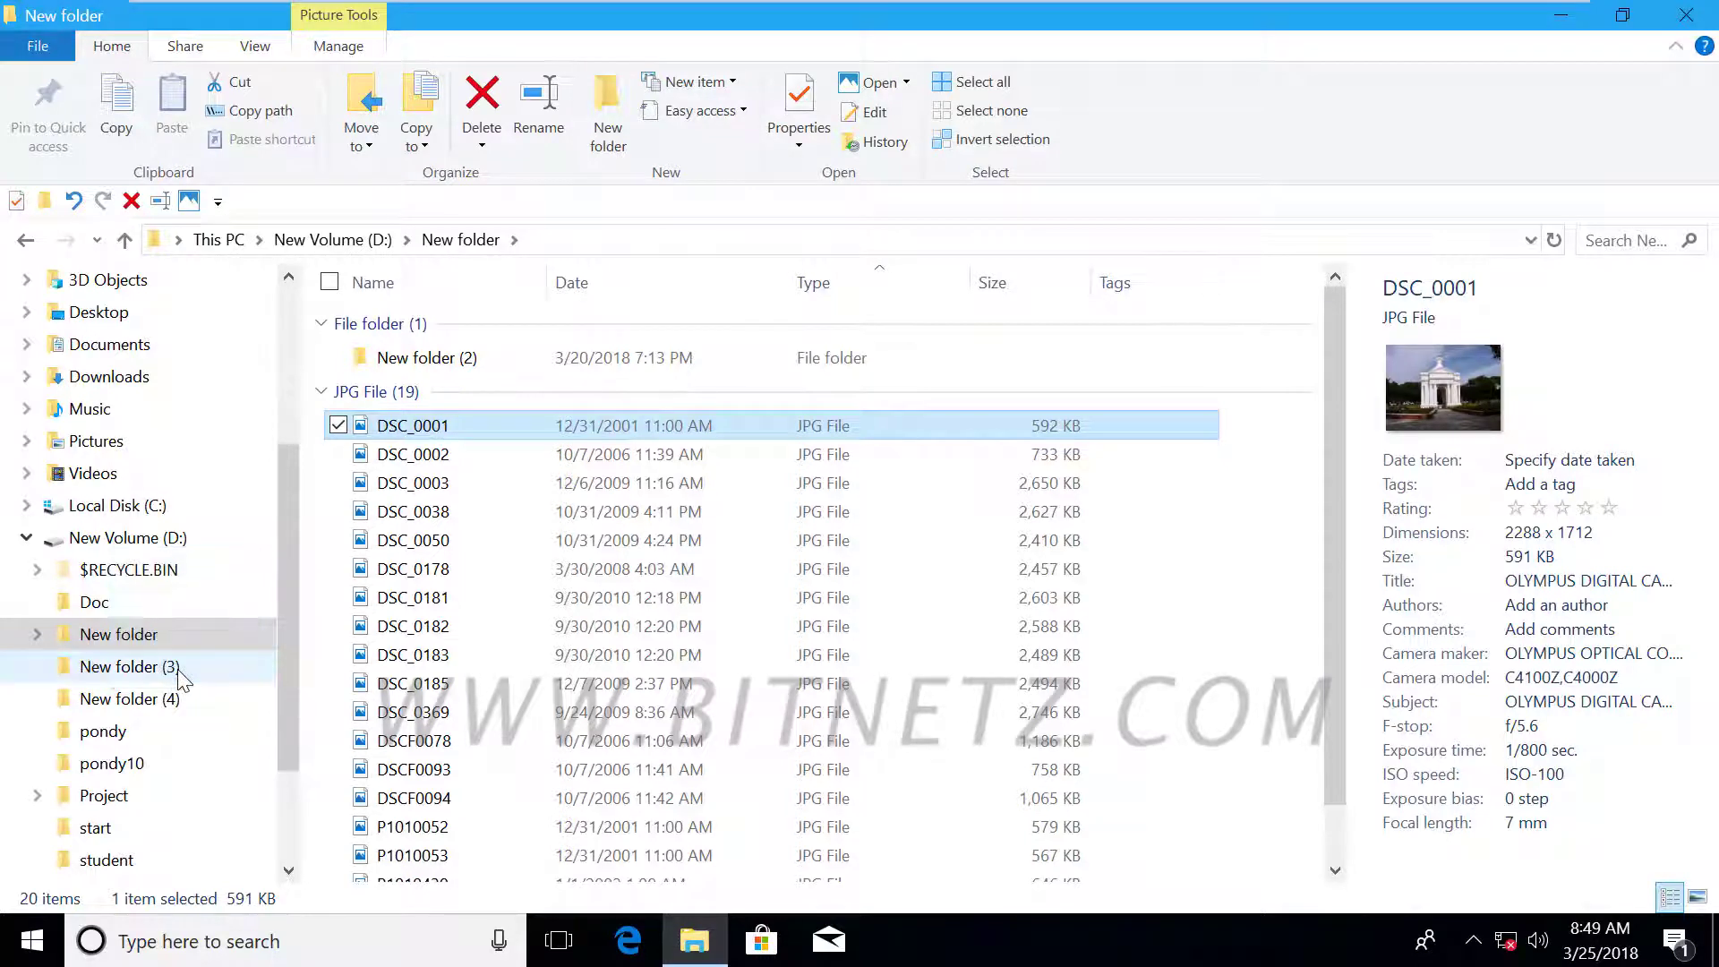
{"action": "left_click", "coordinate": [196, 676]}
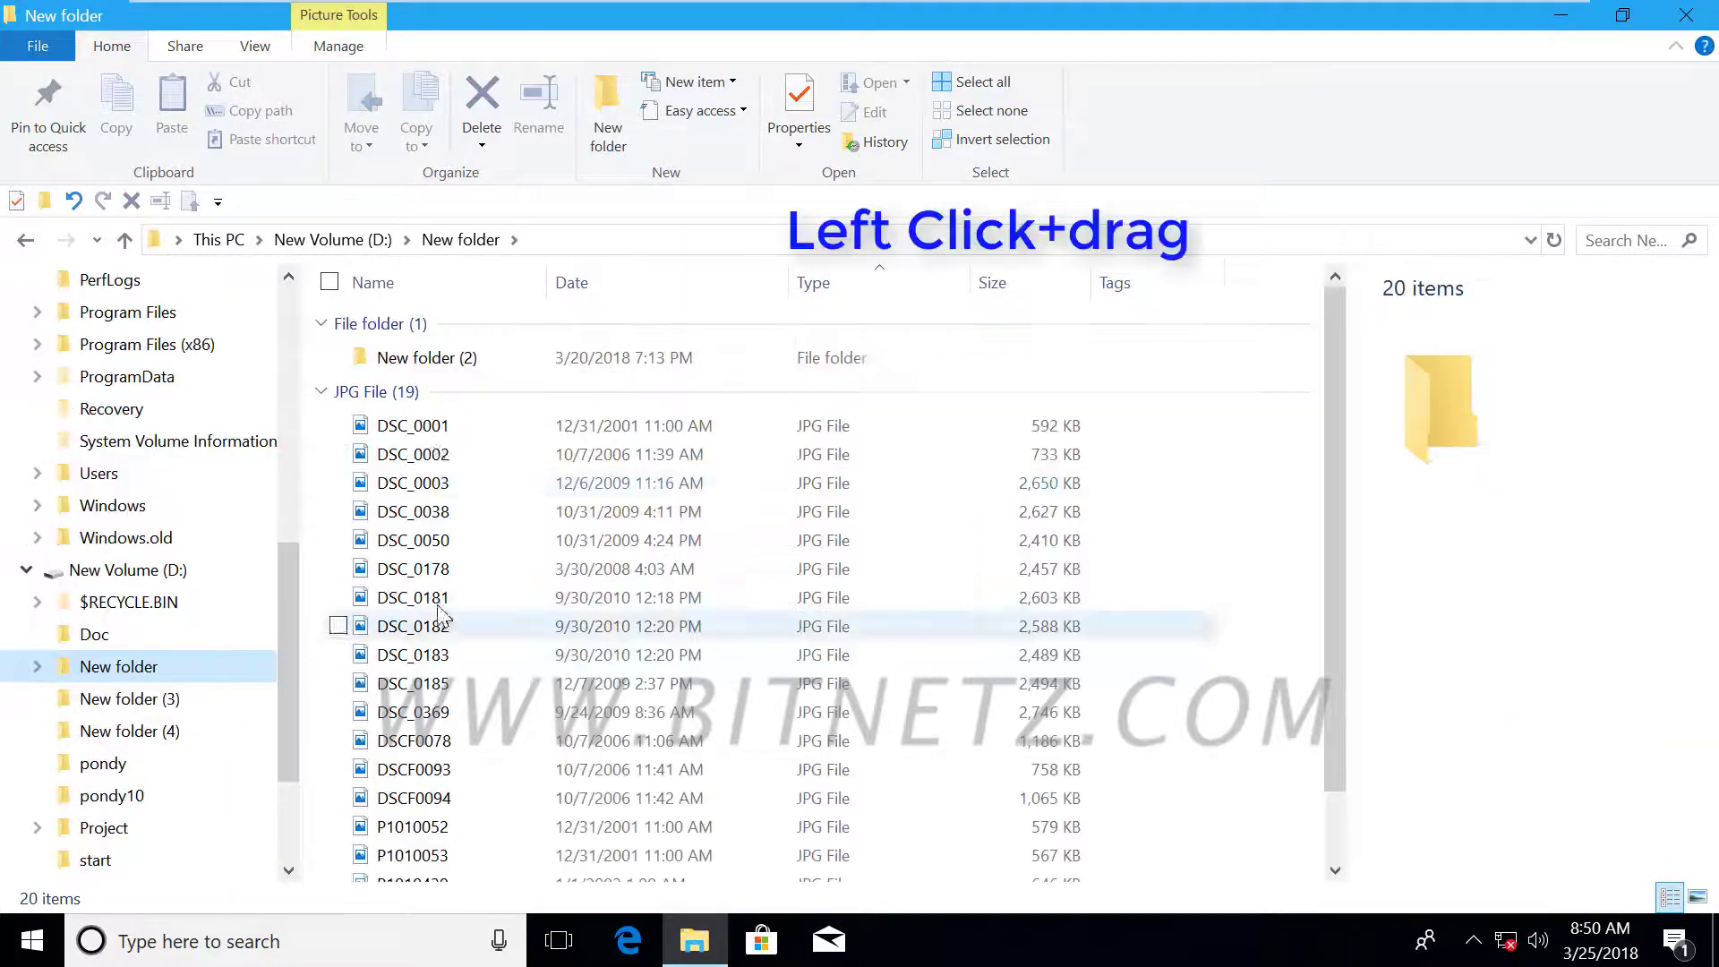
Try to create a link to the DSC_0001 picture in New folder (3).
{"action": "left_click_drag", "start_coordinate": [430, 427], "coordinate": [186, 704]}
{"action": "key", "text": "alt"}
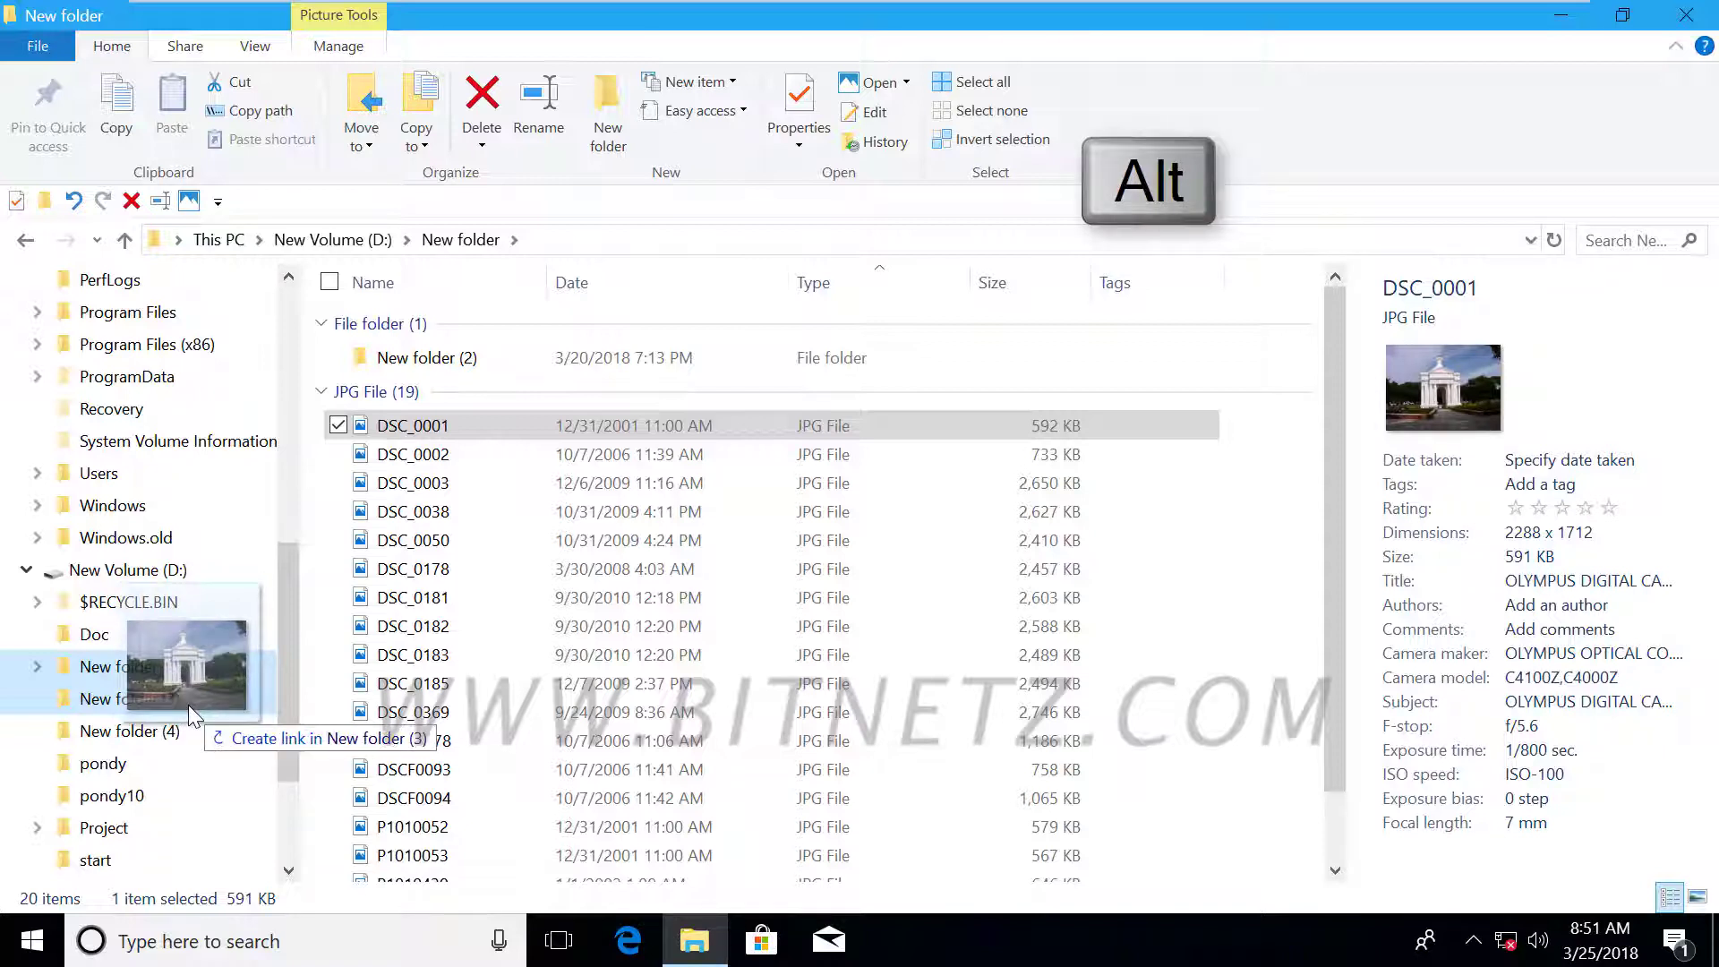
{"action": "left_click_drag", "start_coordinate": [188, 706], "coordinate": [499, 468]}
{"action": "key", "text": "ctrl"}
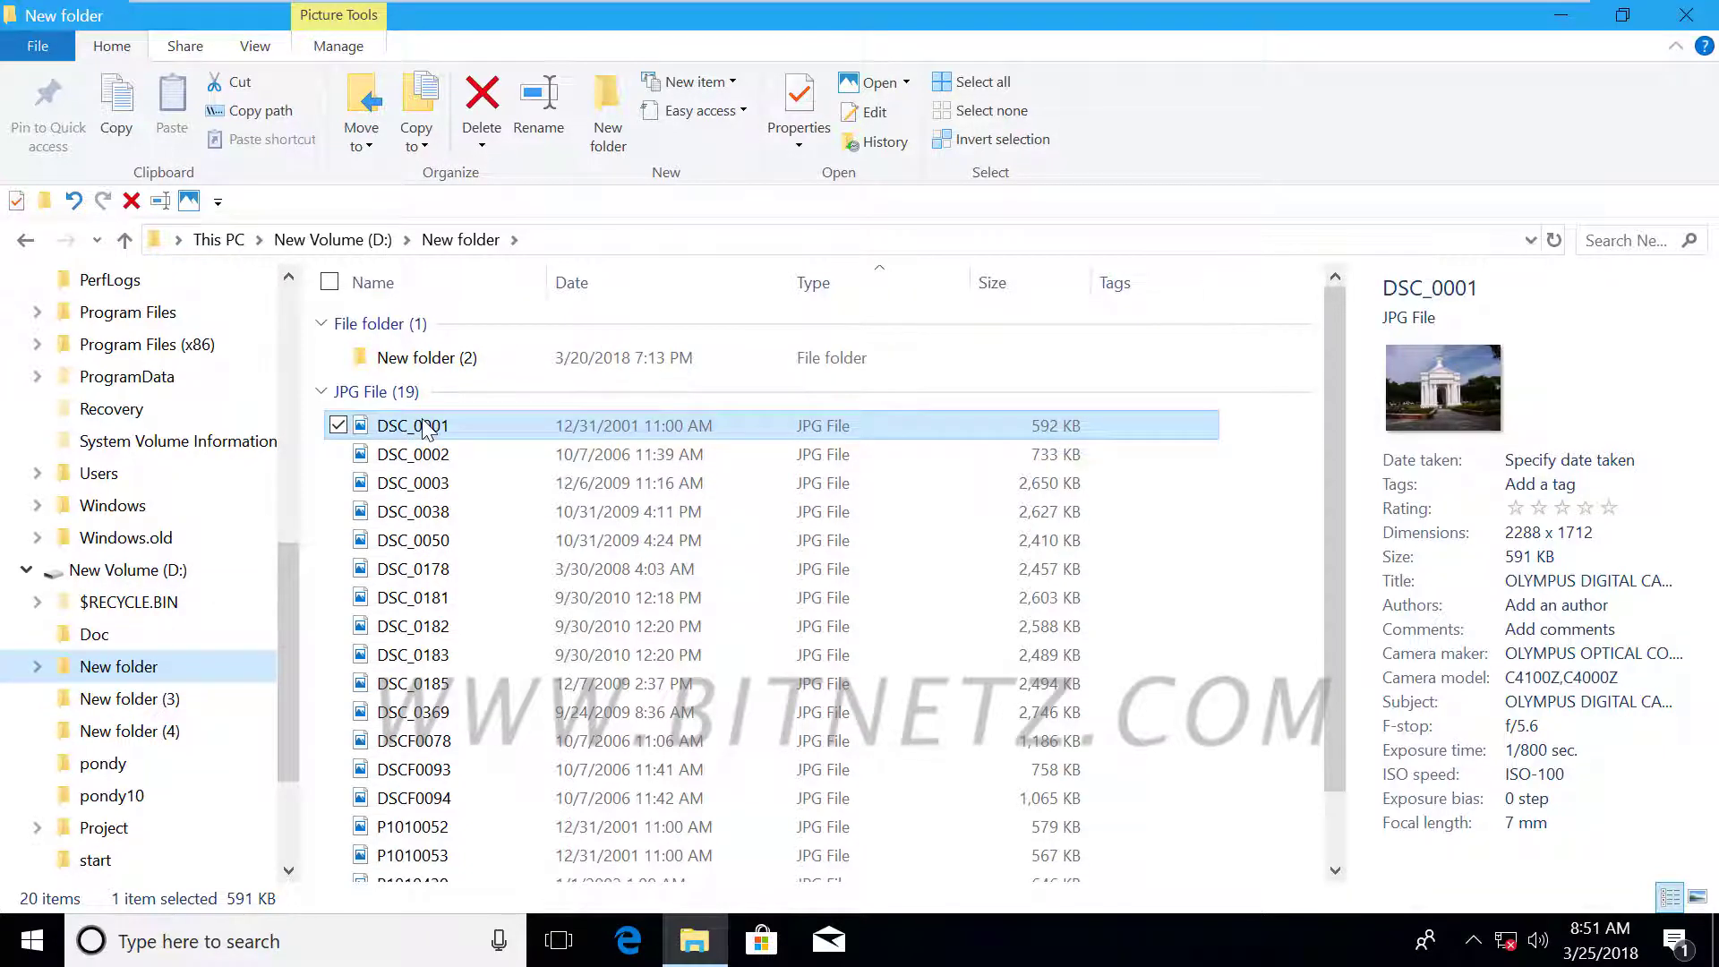
Try to place a link to DSC_0001 in New folder on Local Disk (C:).
{"action": "left_click_drag", "start_coordinate": [281, 604], "coordinate": [274, 516]}
{"action": "left_click_drag", "start_coordinate": [410, 429], "coordinate": [165, 452]}
{"action": "key", "text": "alt"}
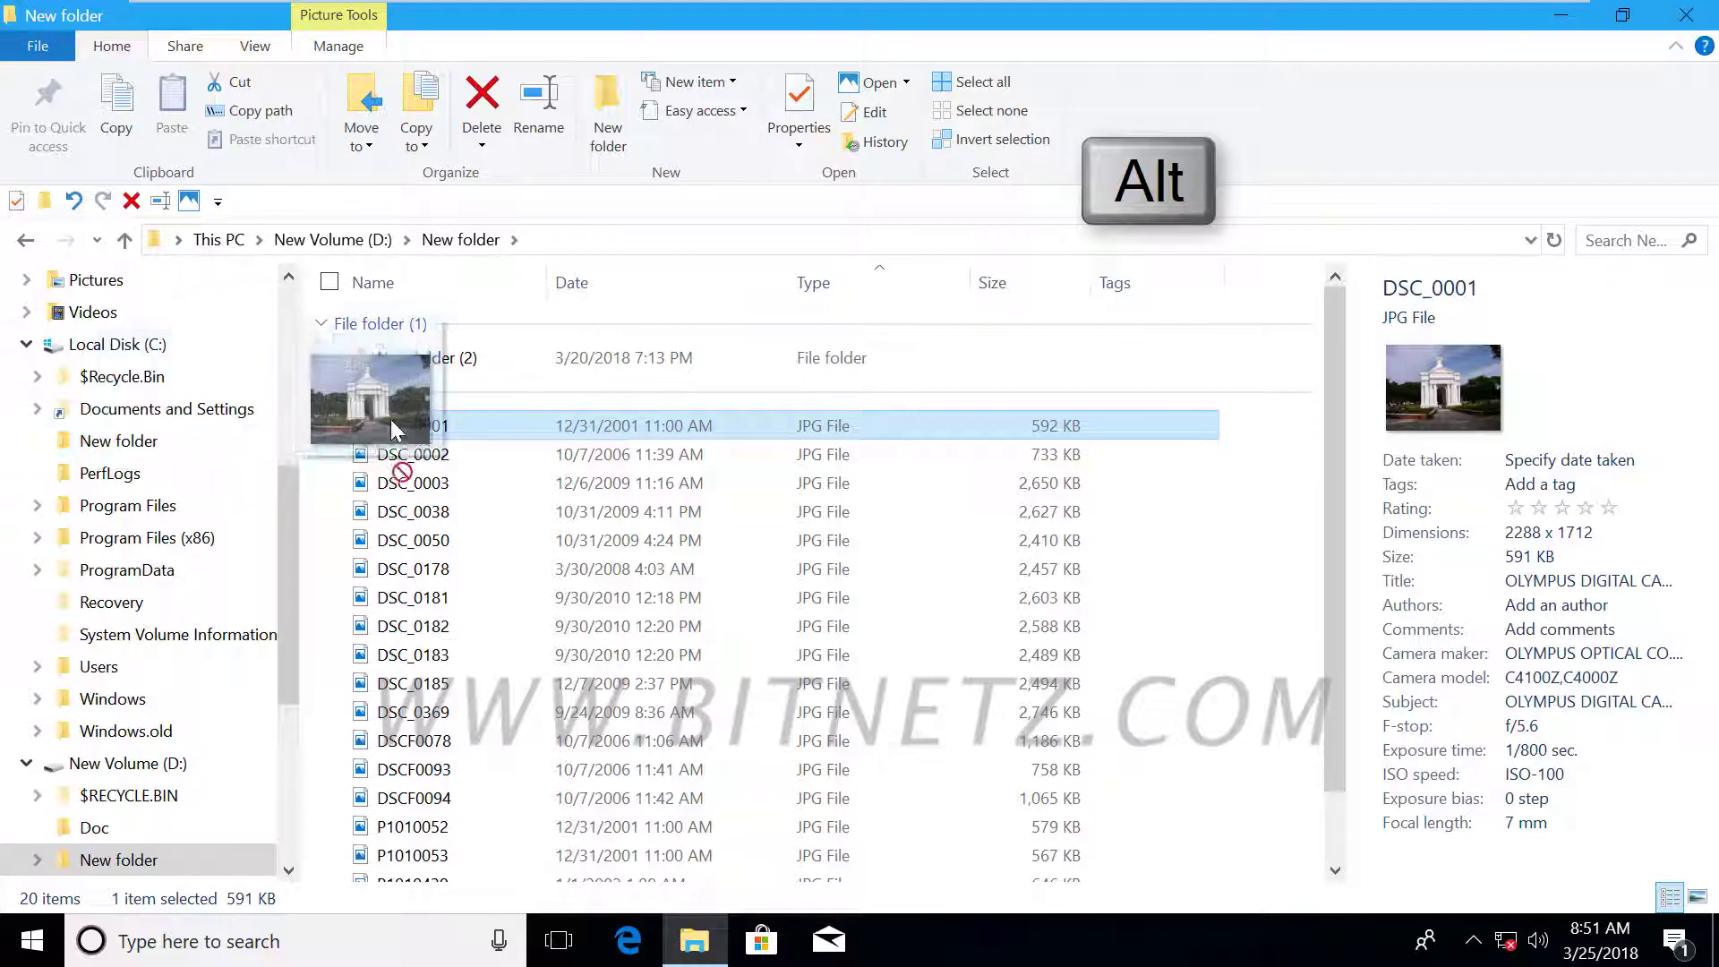
Review the move destinations for DSC_0001, try choosing a copy location under New Volume (D:), and cancel the copy.
{"action": "left_click", "coordinate": [370, 143]}
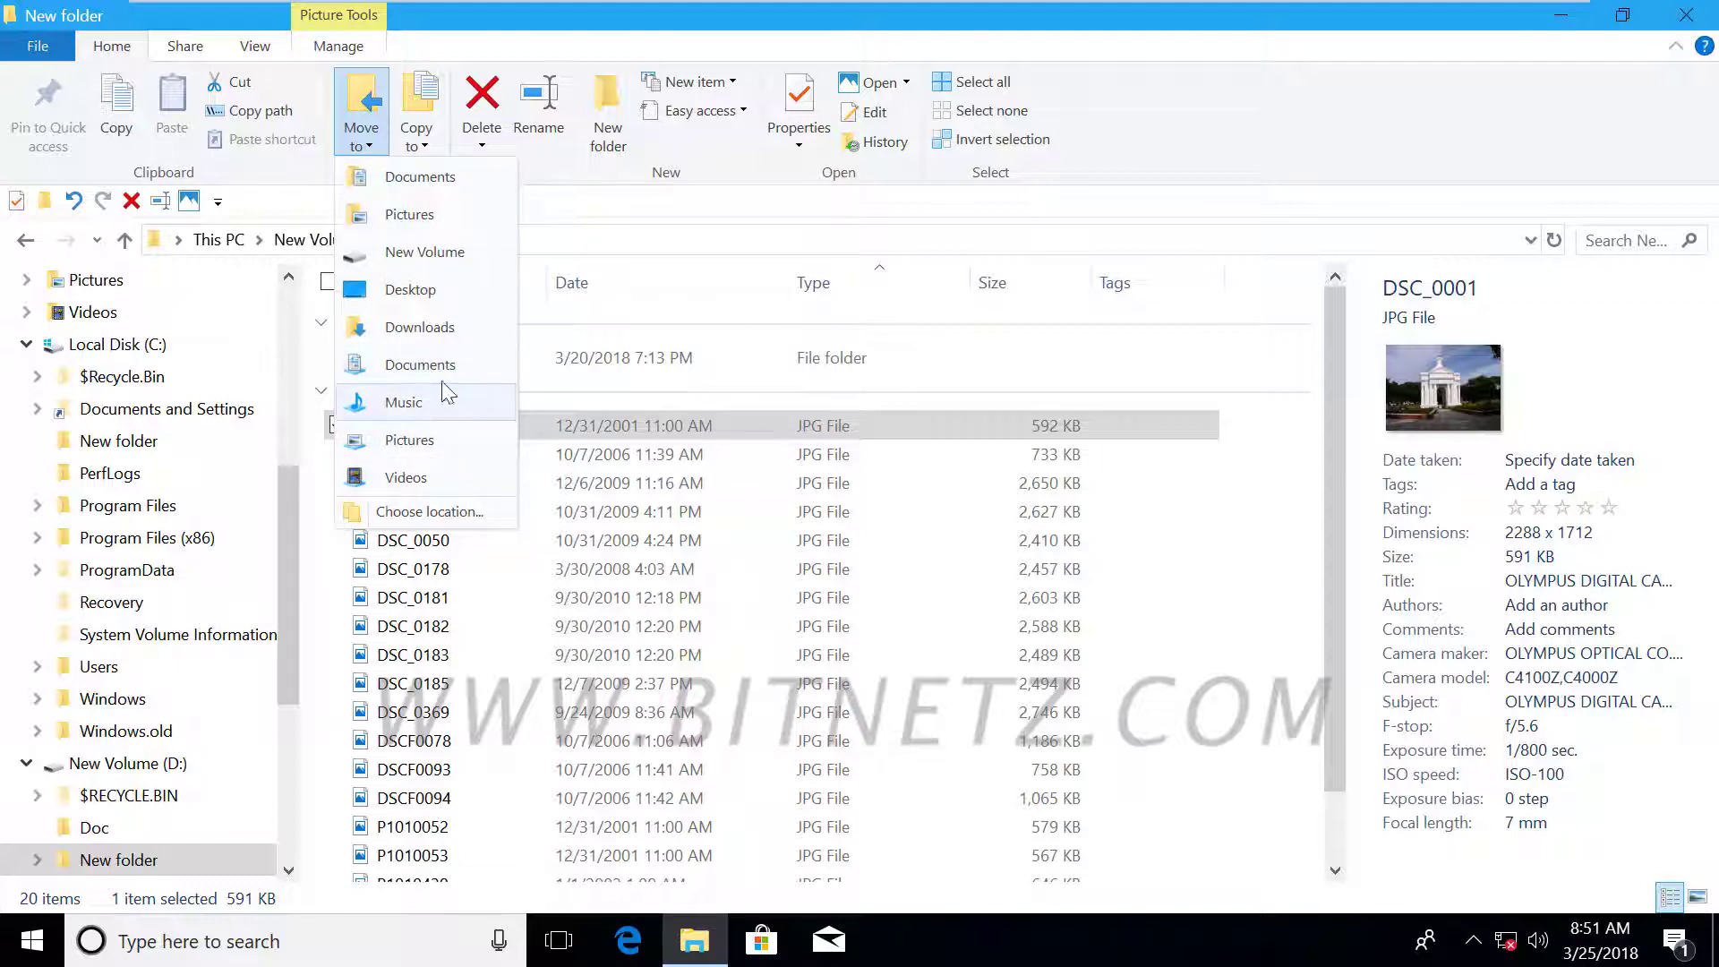
{"action": "left_click", "coordinate": [614, 437]}
{"action": "left_click", "coordinate": [416, 116]}
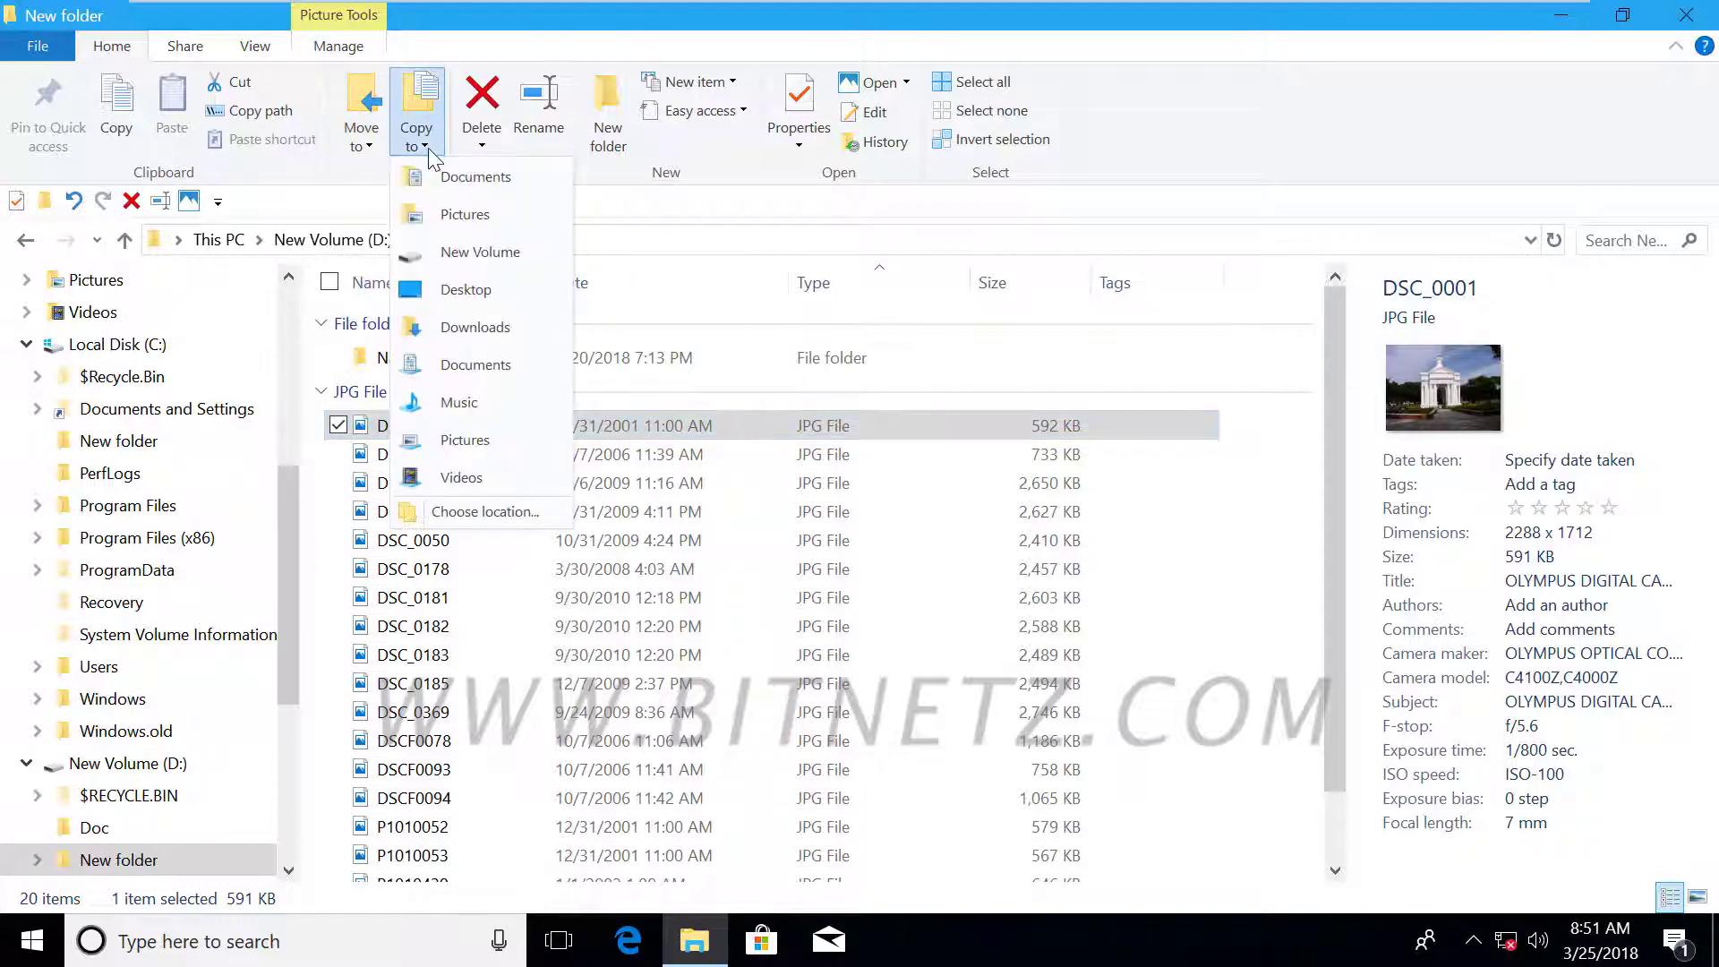
{"action": "left_click", "coordinate": [463, 515]}
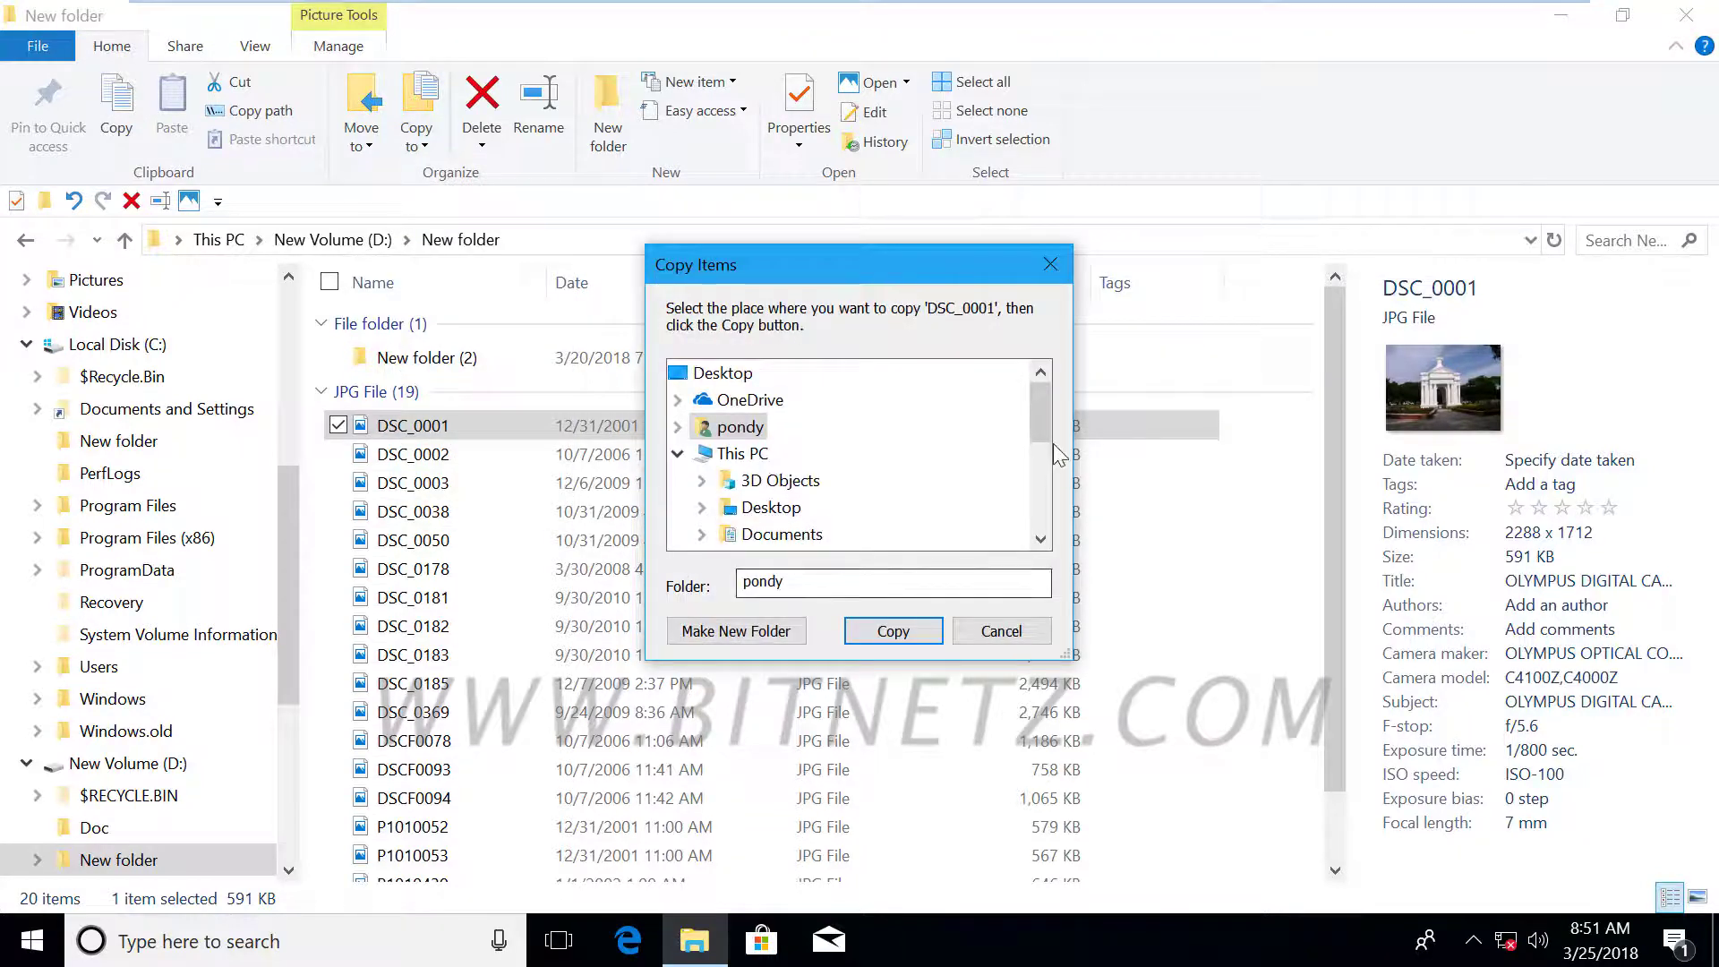
{"action": "left_click_drag", "start_coordinate": [1043, 429], "coordinate": [1046, 531]}
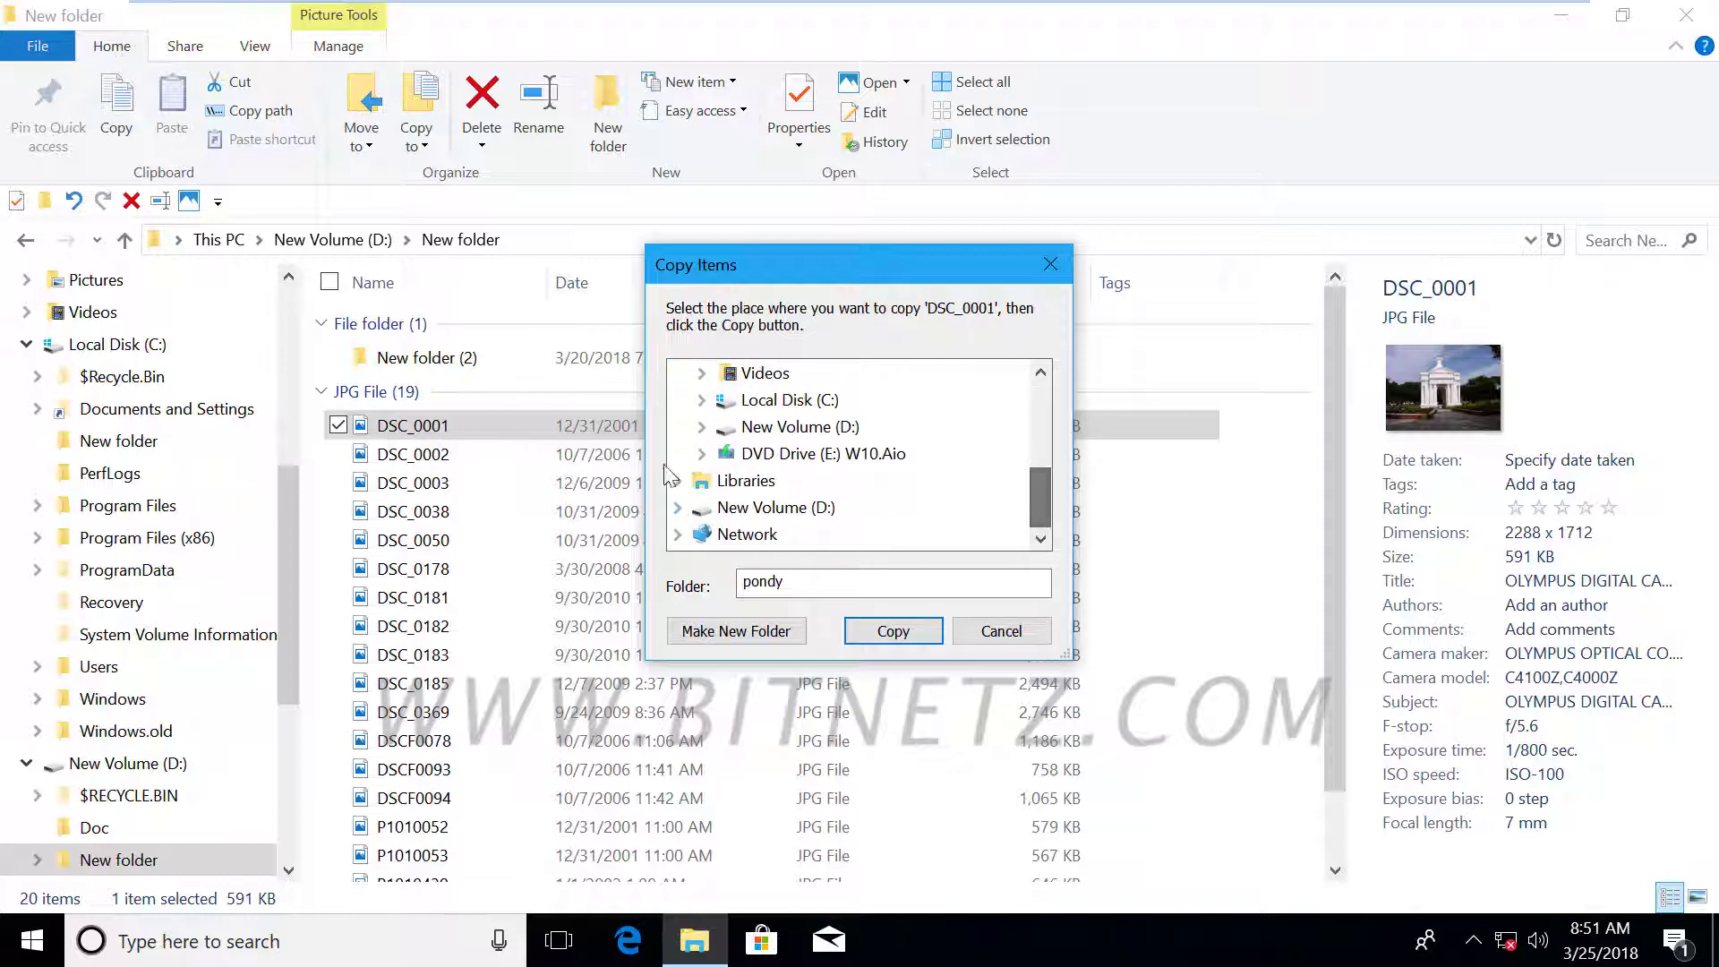
{"action": "left_click", "coordinate": [702, 427]}
{"action": "left_click", "coordinate": [1002, 631]}
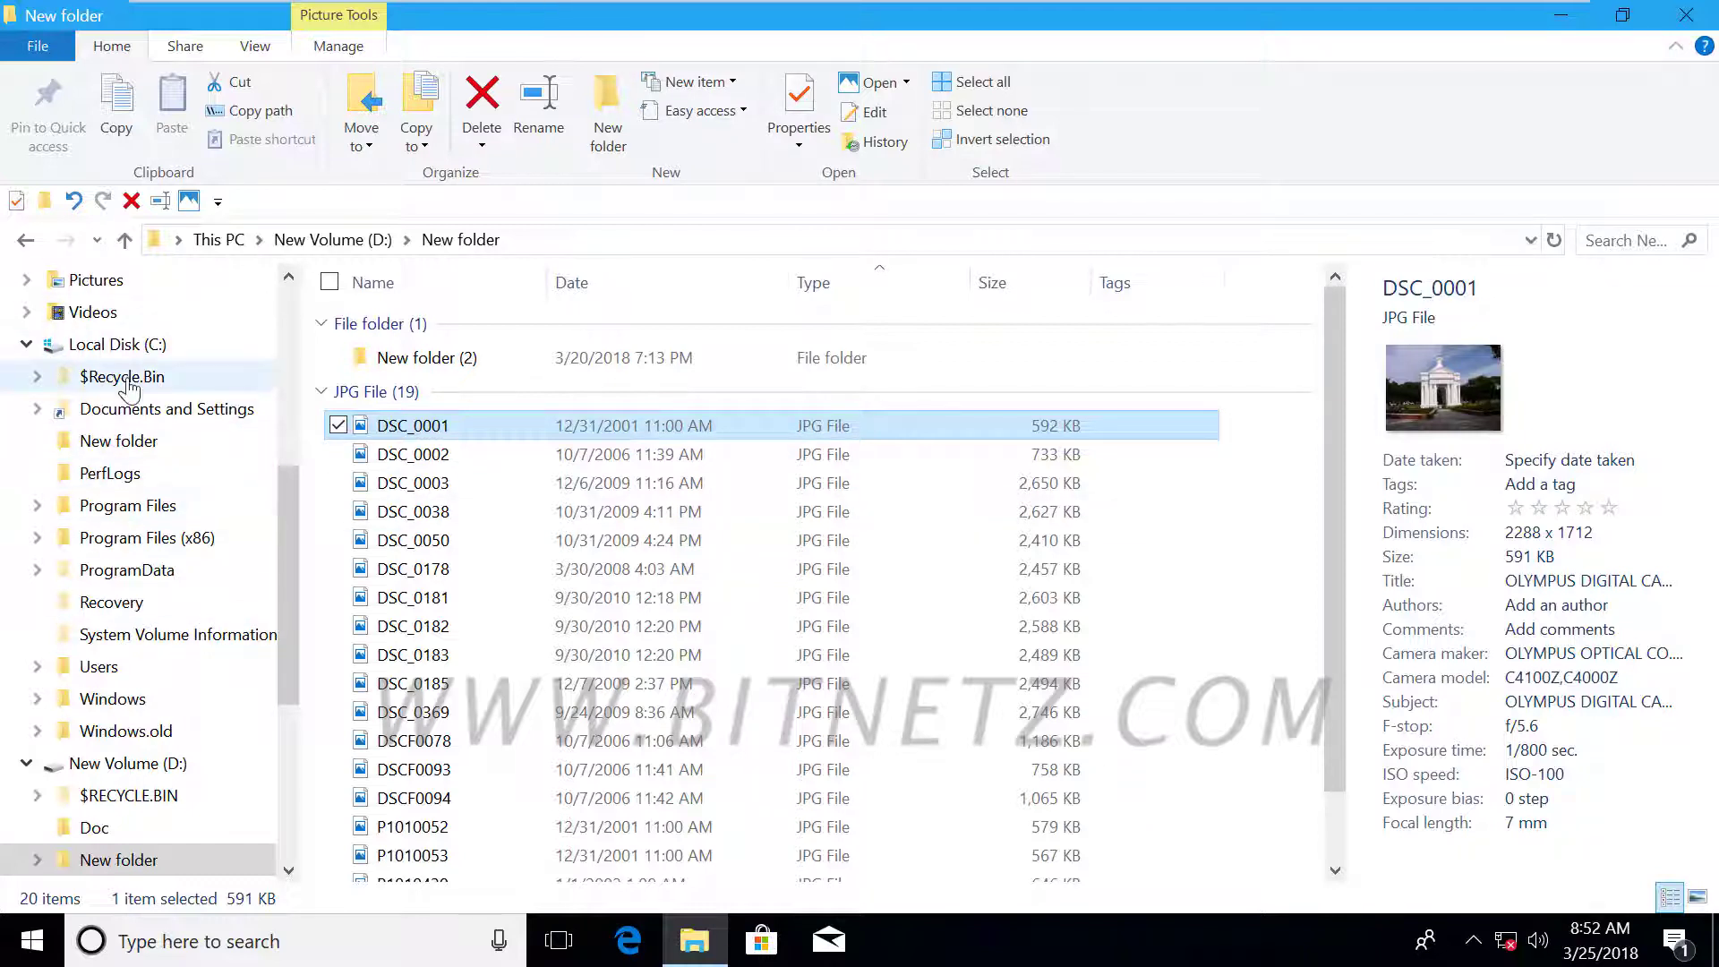
Snap the File Explorer window to one half of the screen and maximize it again.
{"action": "left_click_drag", "start_coordinate": [557, 12], "coordinate": [1718, 99]}
{"action": "left_click_drag", "start_coordinate": [1272, 437], "coordinate": [1003, 419]}
{"action": "left_click", "coordinate": [1005, 504]}
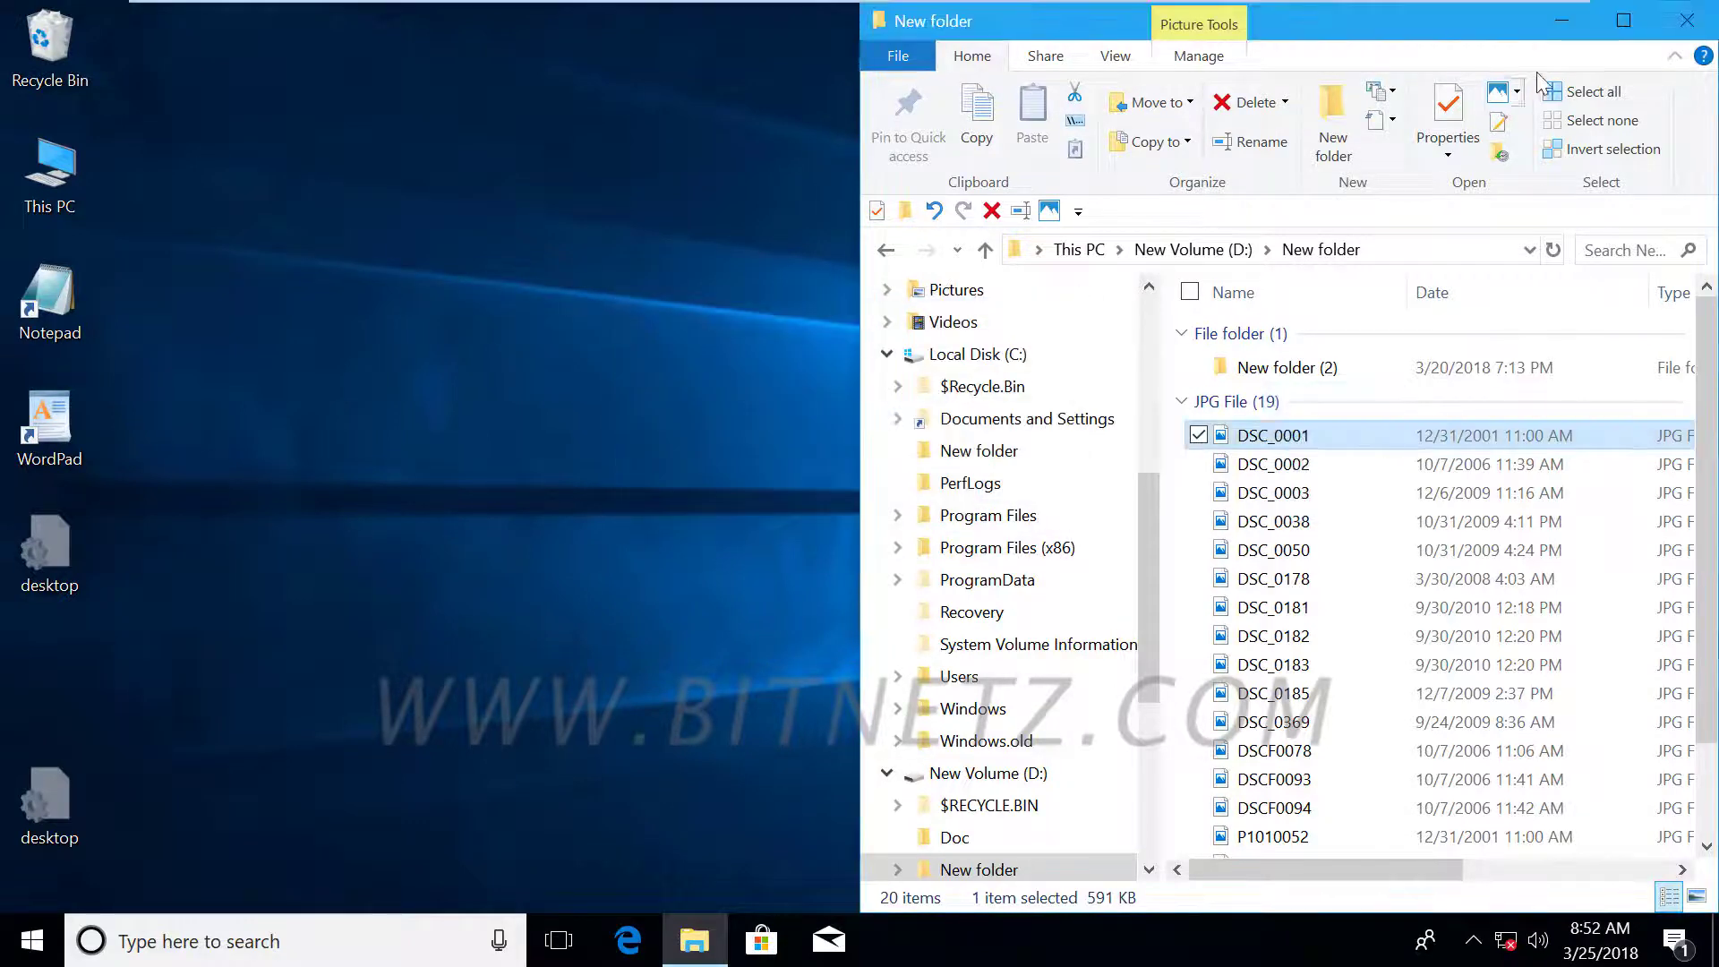
{"action": "left_click", "coordinate": [1640, 30]}
Collapse and re-expand Quick access in the folder tree, and collapse This PC.
{"action": "scroll", "coordinate": [293, 325], "scroll_direction": "up", "scroll_amount": 5}
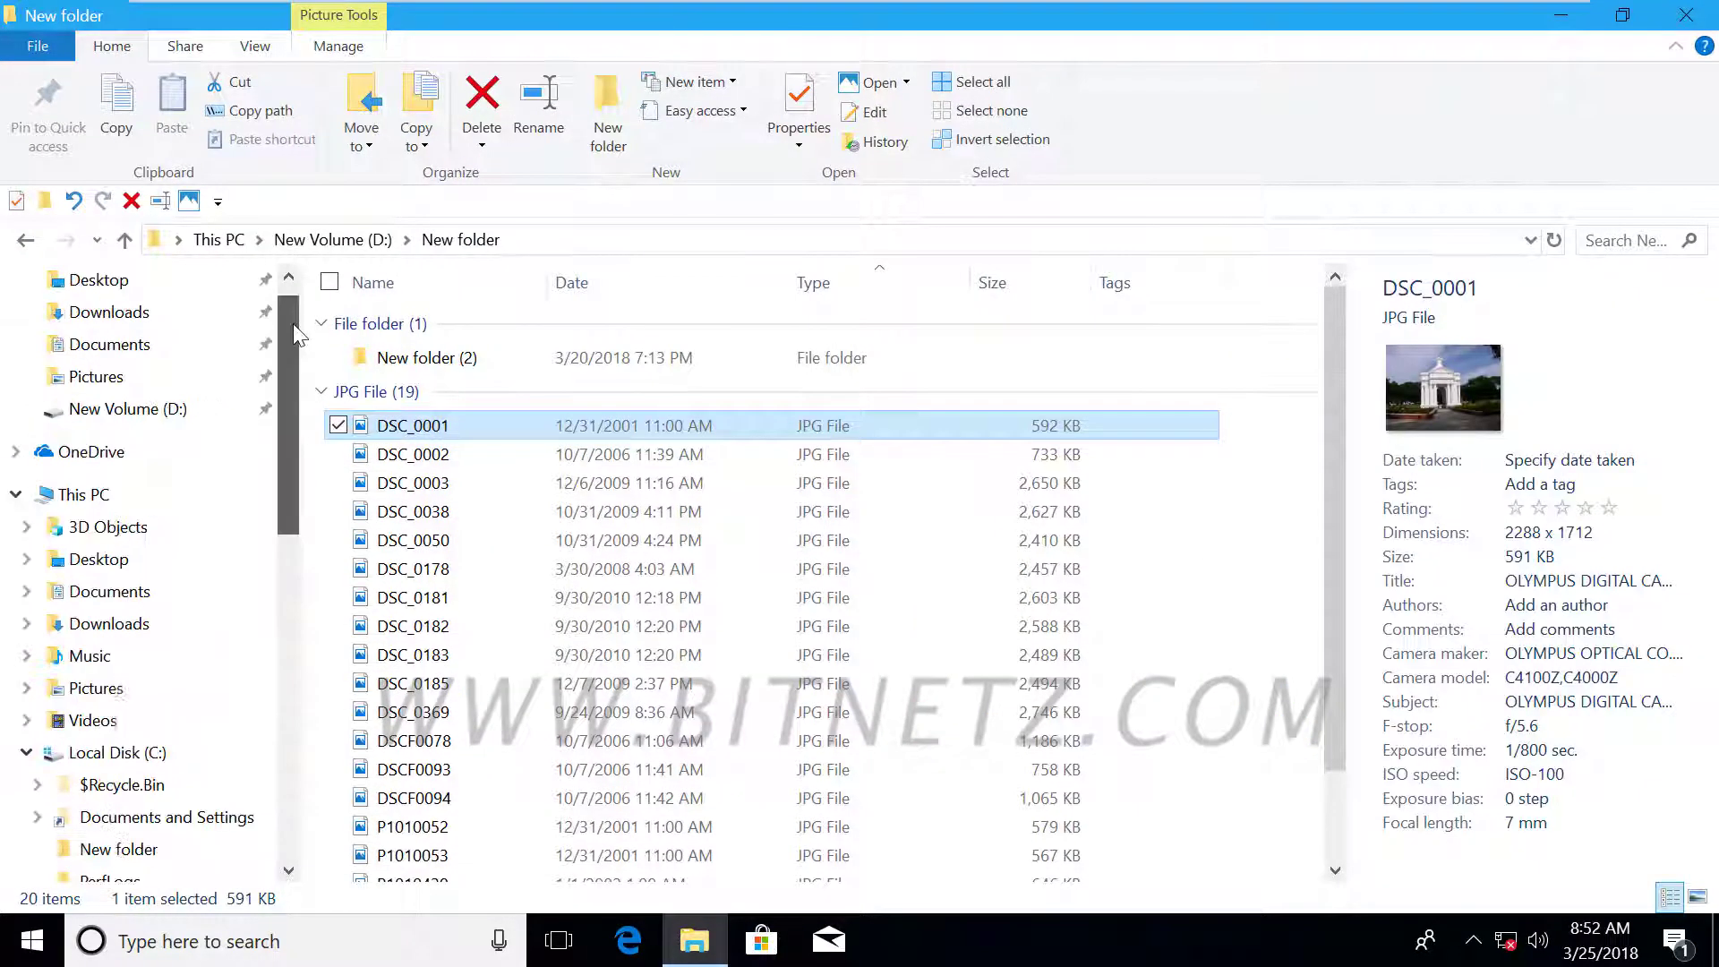
{"action": "scroll", "coordinate": [293, 324], "scroll_direction": "up", "scroll_amount": 1}
{"action": "left_click", "coordinate": [17, 302]}
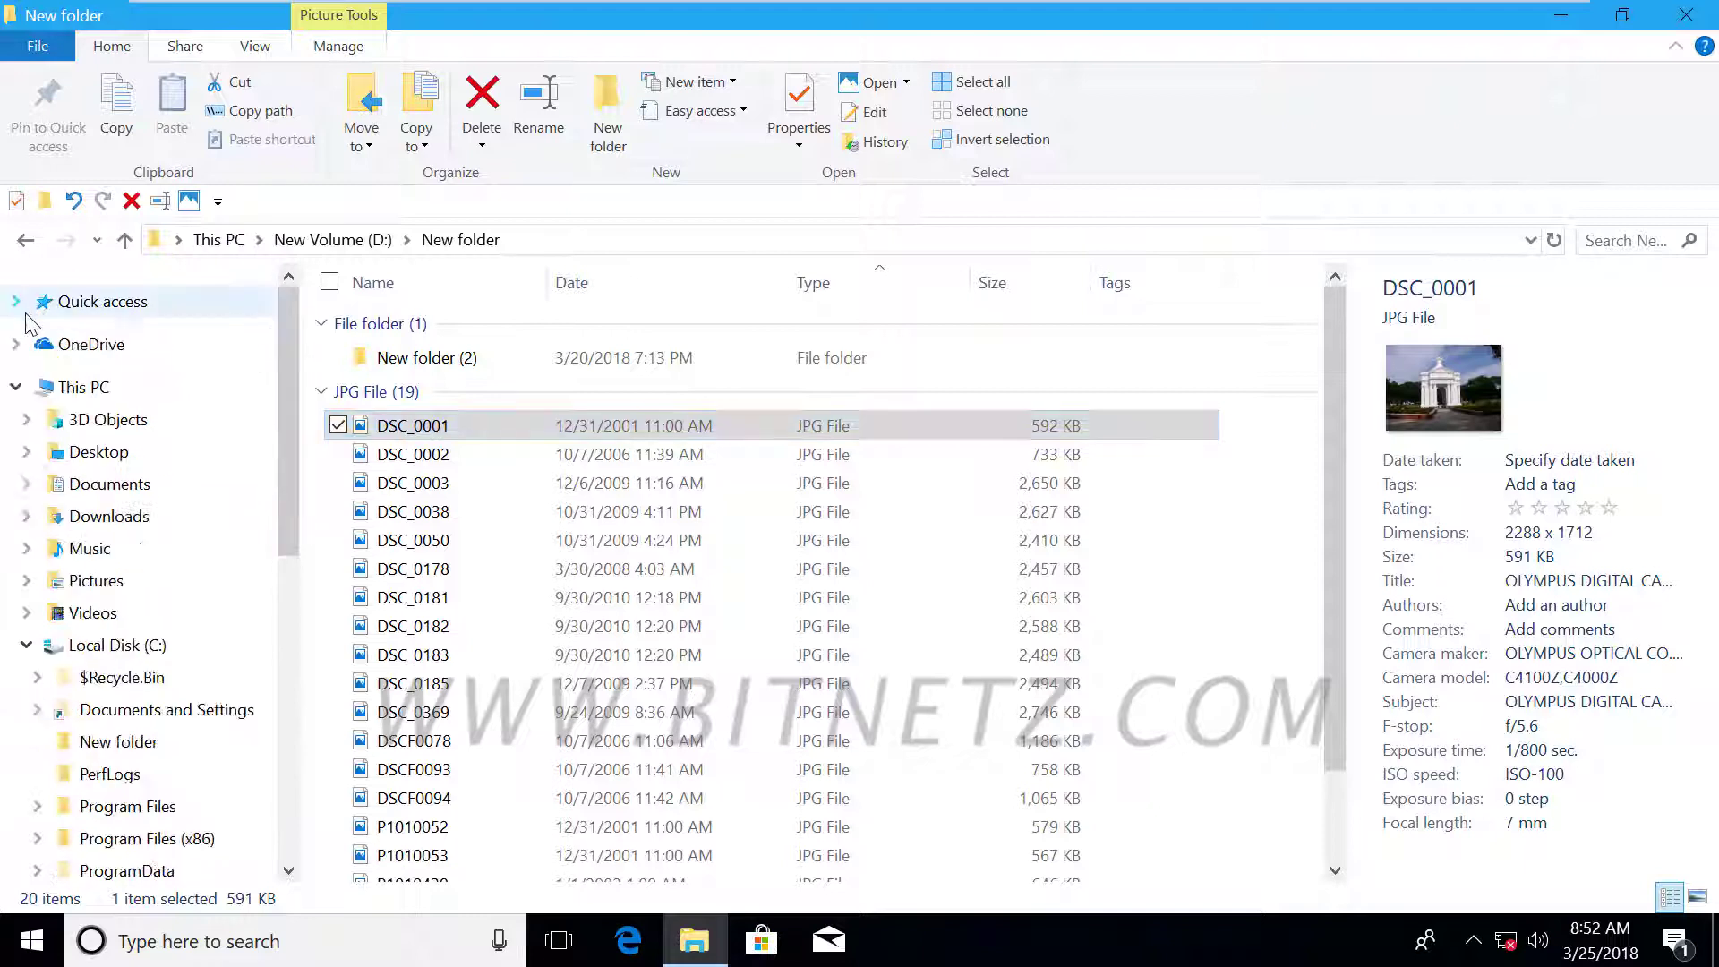
{"action": "left_click", "coordinate": [16, 302]}
{"action": "left_click", "coordinate": [15, 549]}
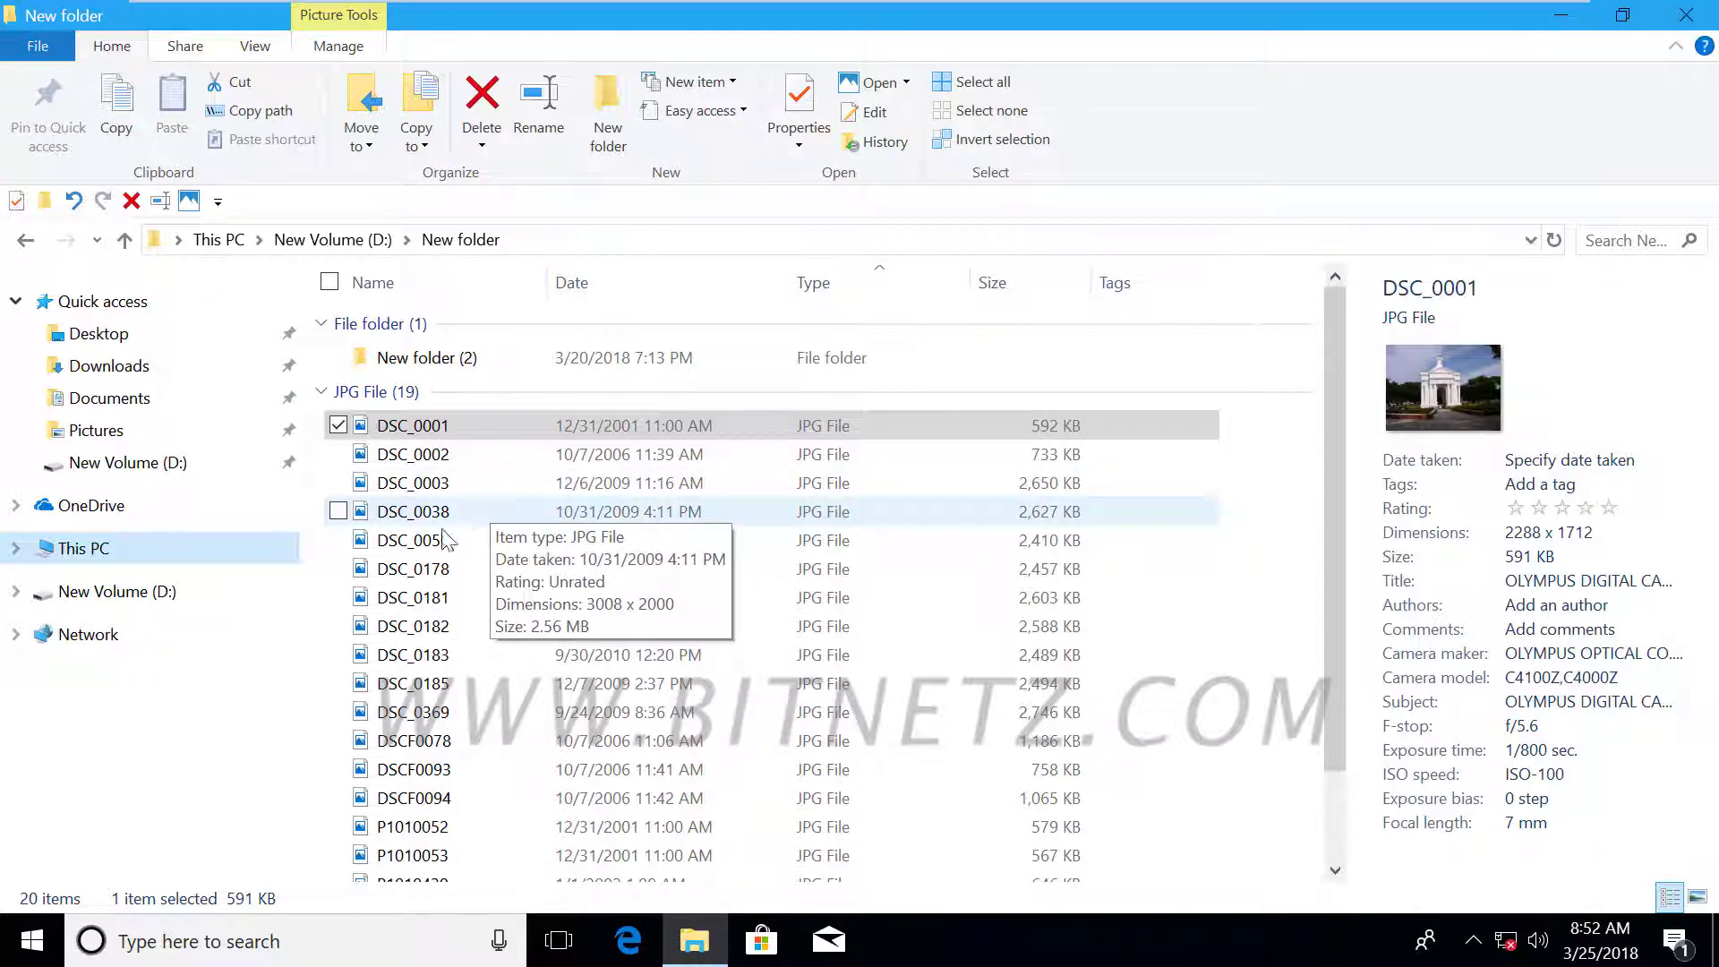
Show all folders in the folder tree and go through its entries down to Recycle Bin.
{"action": "right_click", "coordinate": [143, 743]}
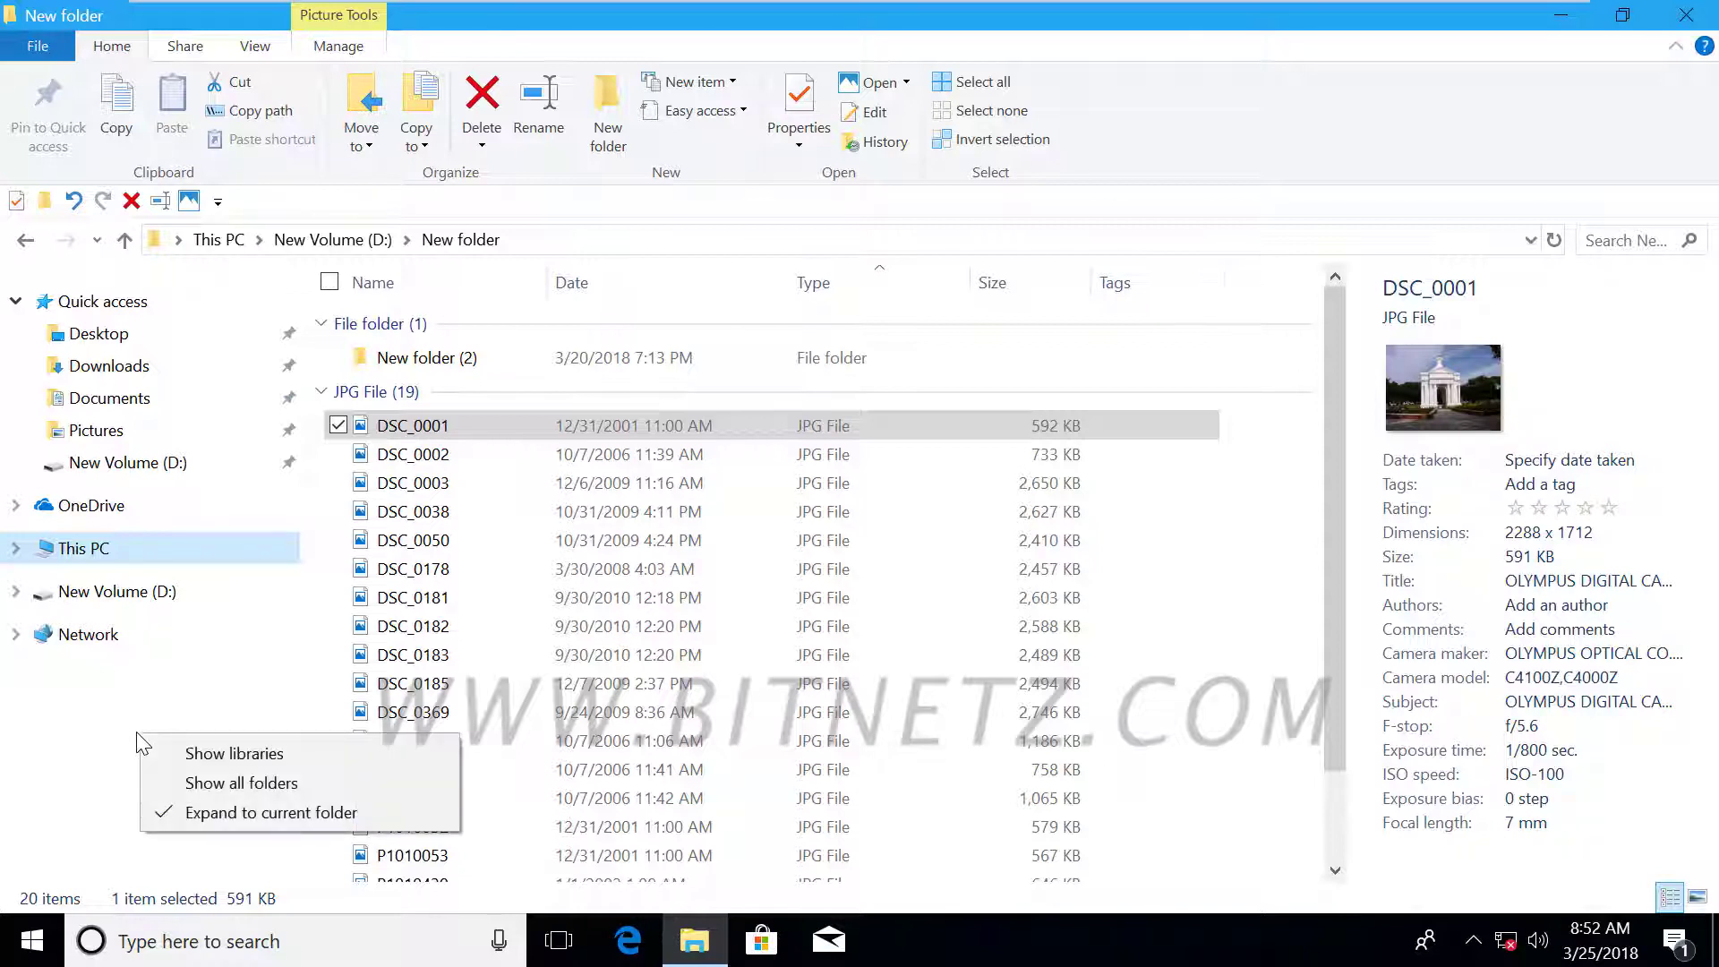
{"action": "left_click", "coordinate": [220, 785]}
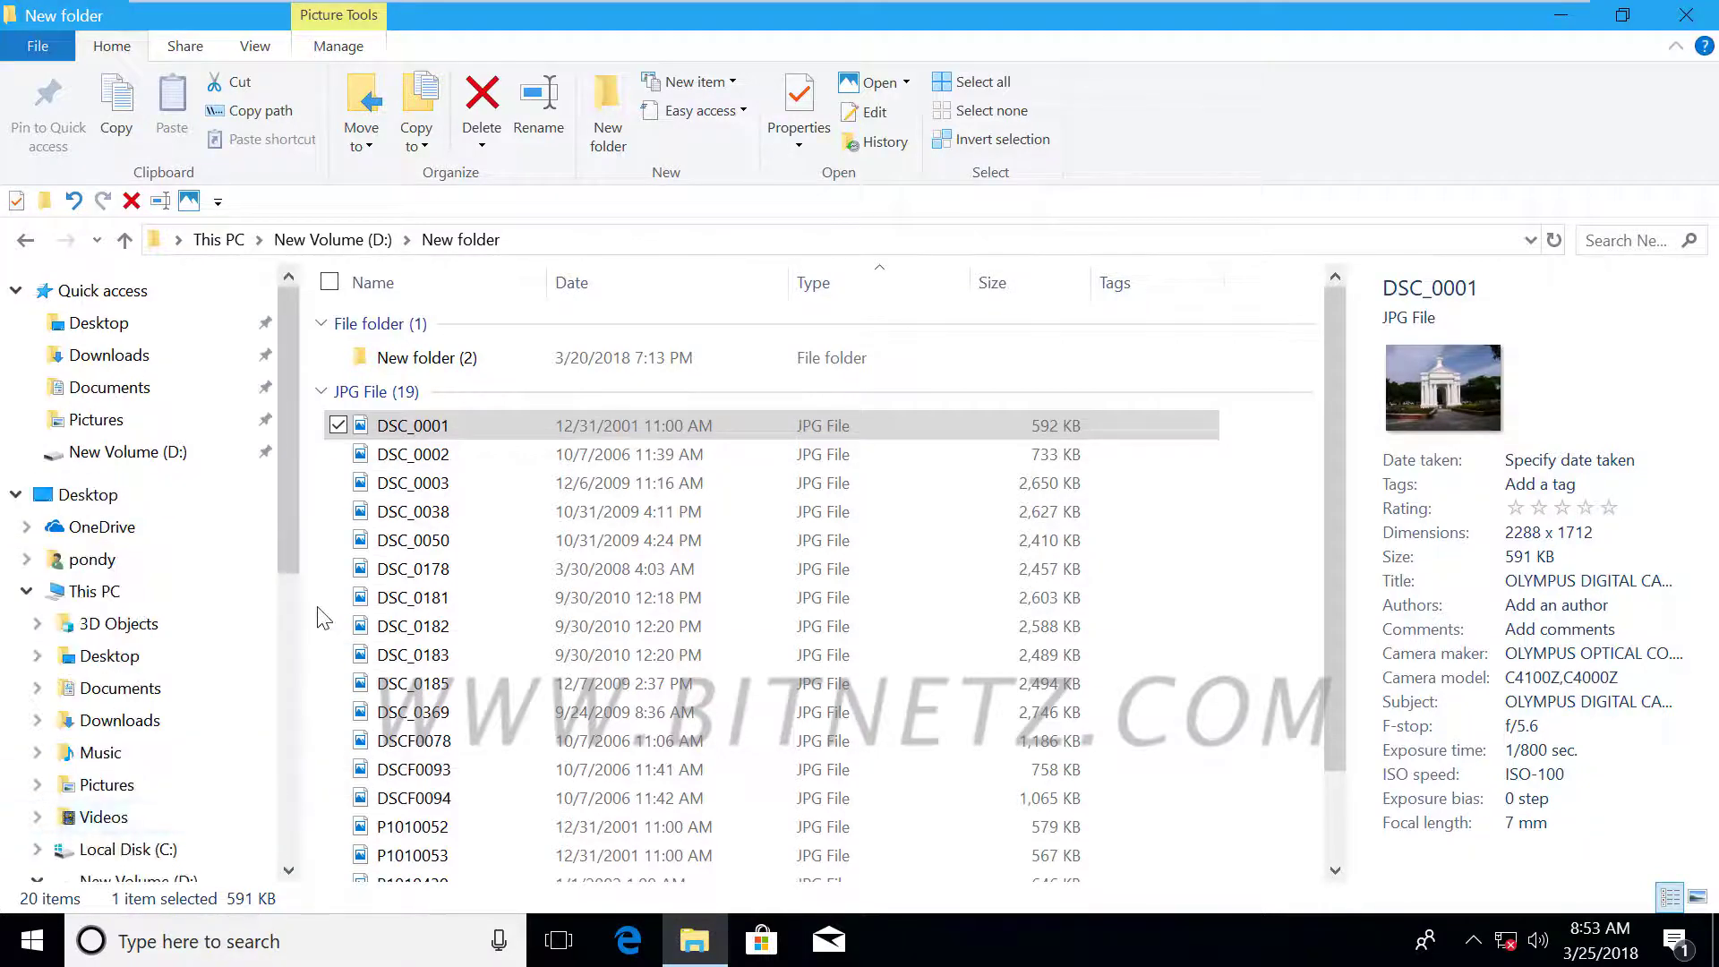
{"action": "left_click", "coordinate": [316, 534]}
{"action": "left_click_drag", "start_coordinate": [288, 520], "coordinate": [282, 825]}
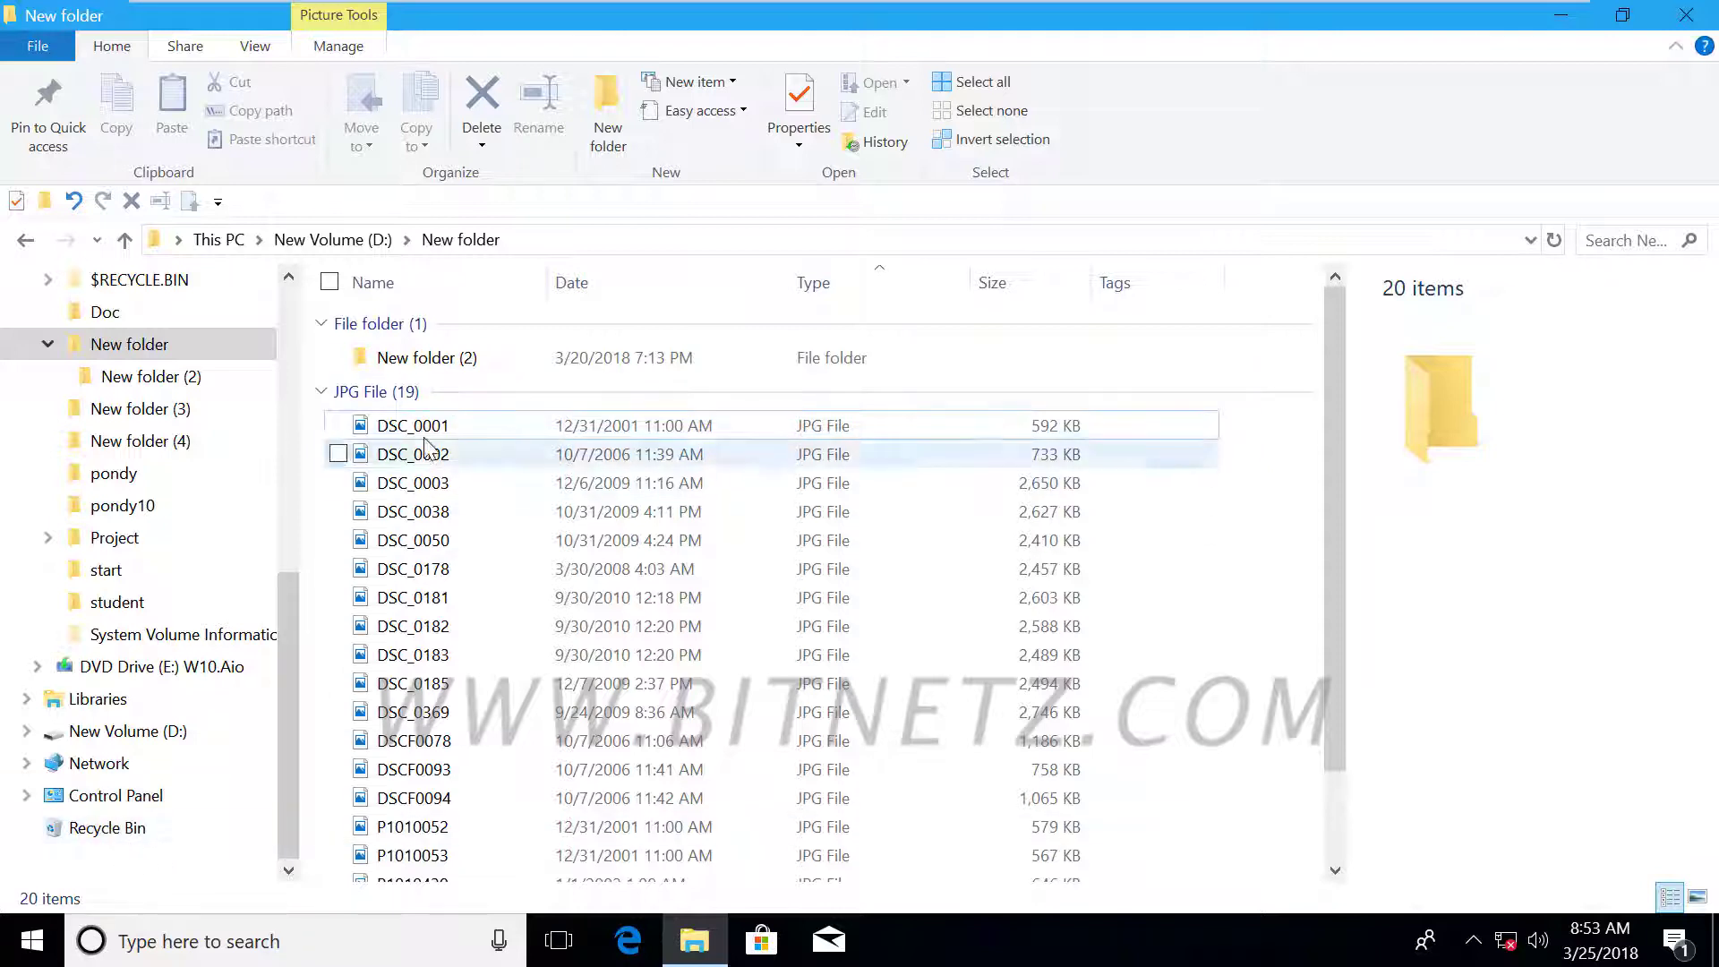
Move the P1010467 and promenade images from New folder to Recycle Bin in the folder tree.
{"action": "scroll", "coordinate": [570, 777], "scroll_direction": "down", "scroll_amount": 1}
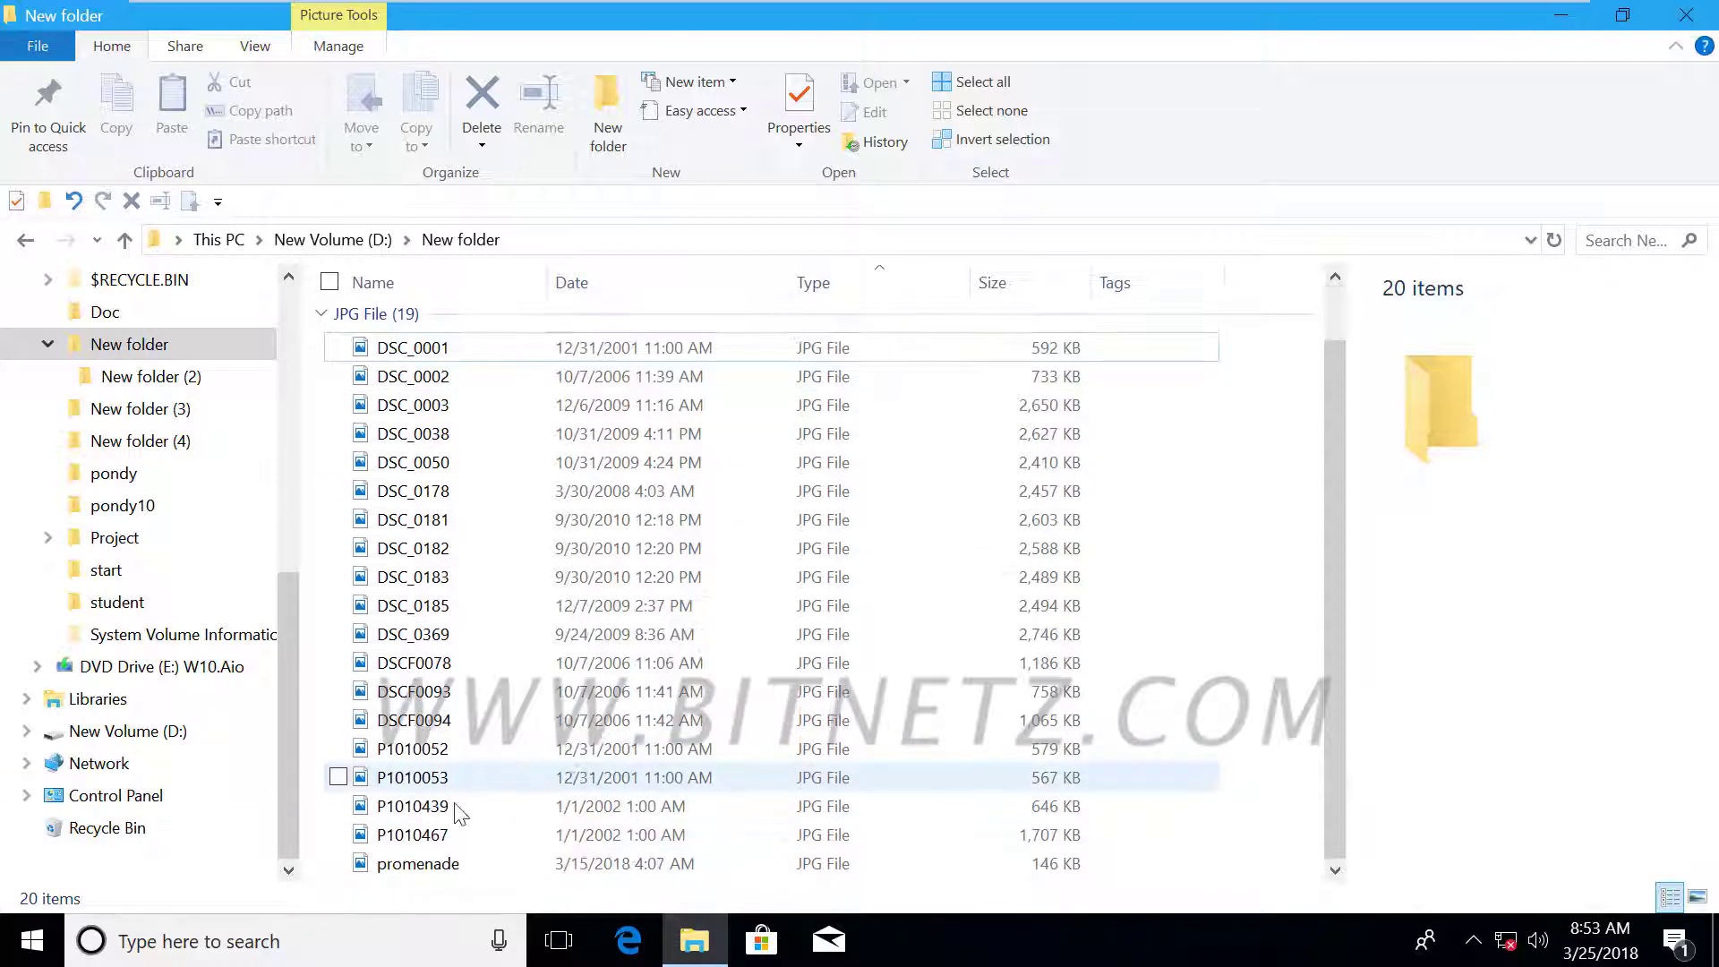
{"action": "left_click_drag", "start_coordinate": [416, 835], "coordinate": [120, 824]}
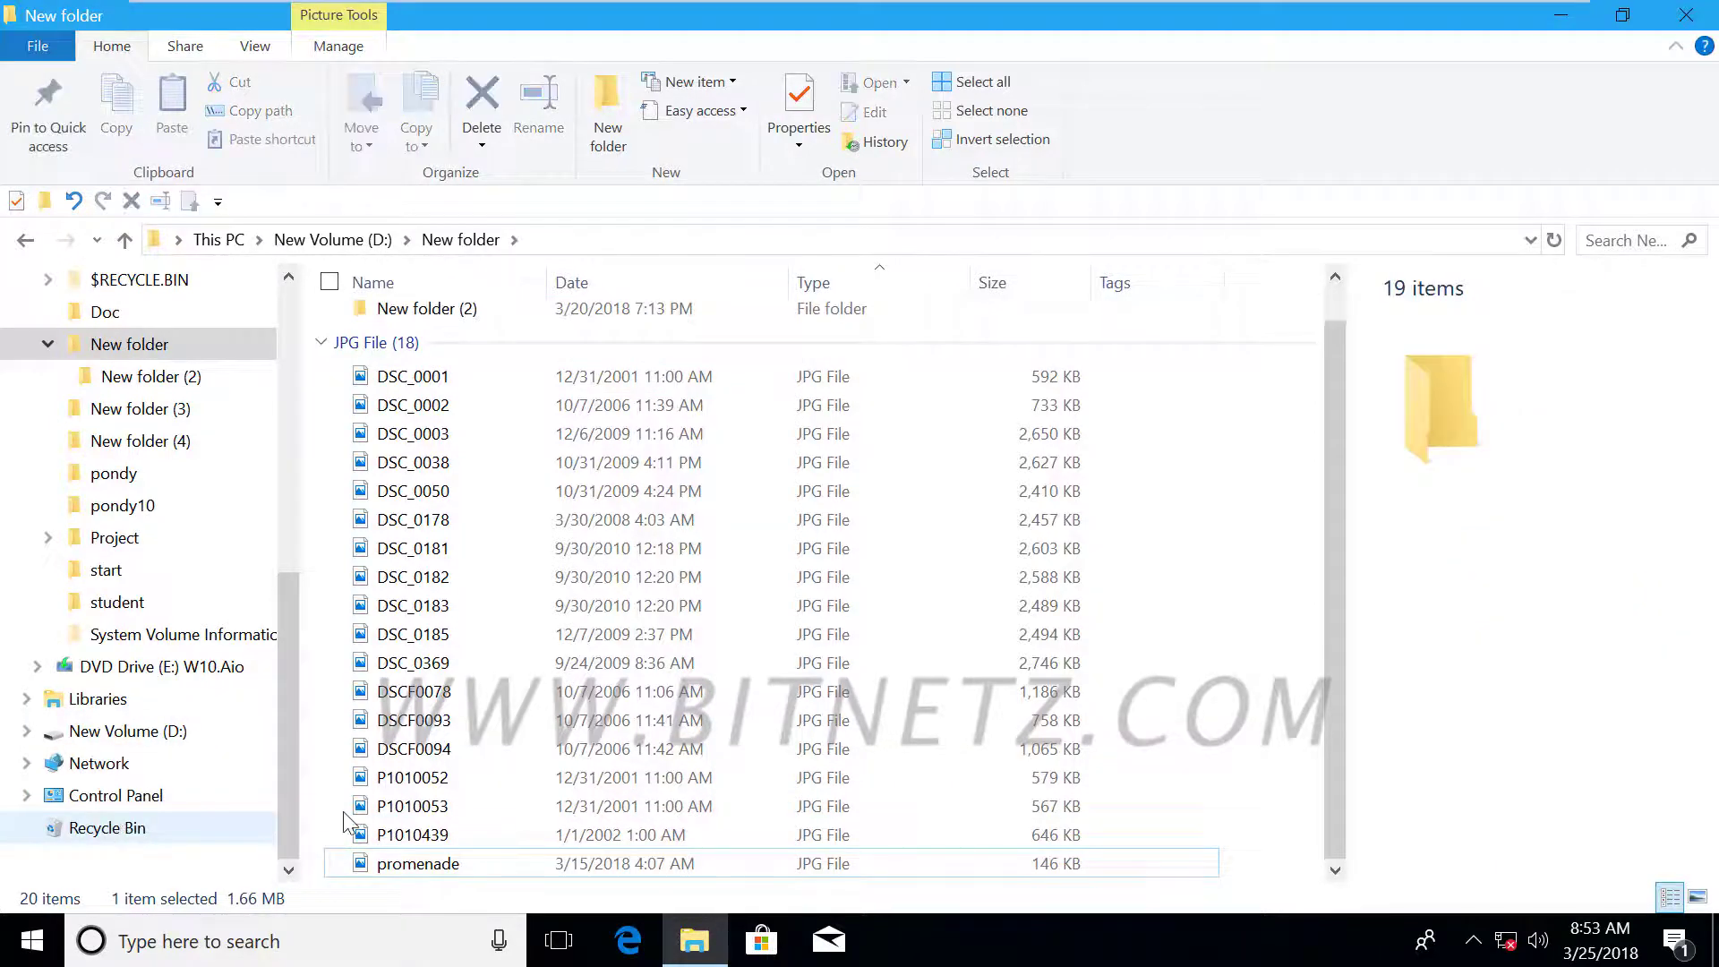
{"action": "left_click_drag", "start_coordinate": [424, 867], "coordinate": [95, 828]}
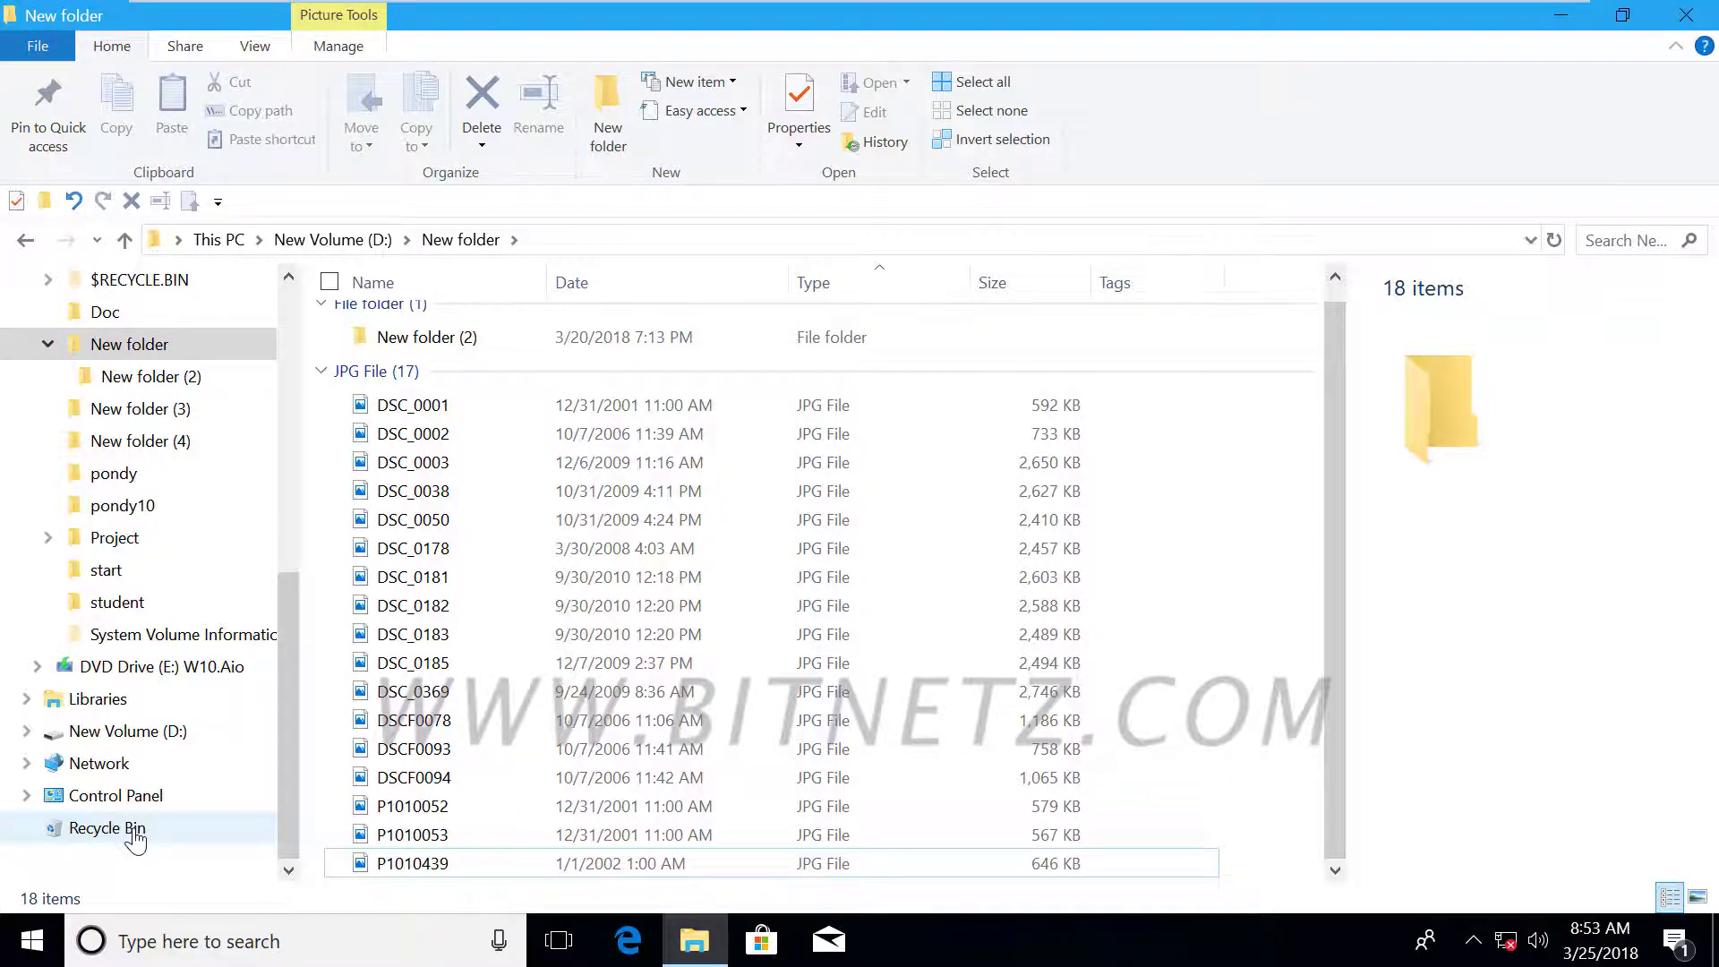
Pin Recycle Bin to Start, find its tile there, and unpin it again.
{"action": "right_click", "coordinate": [136, 840]}
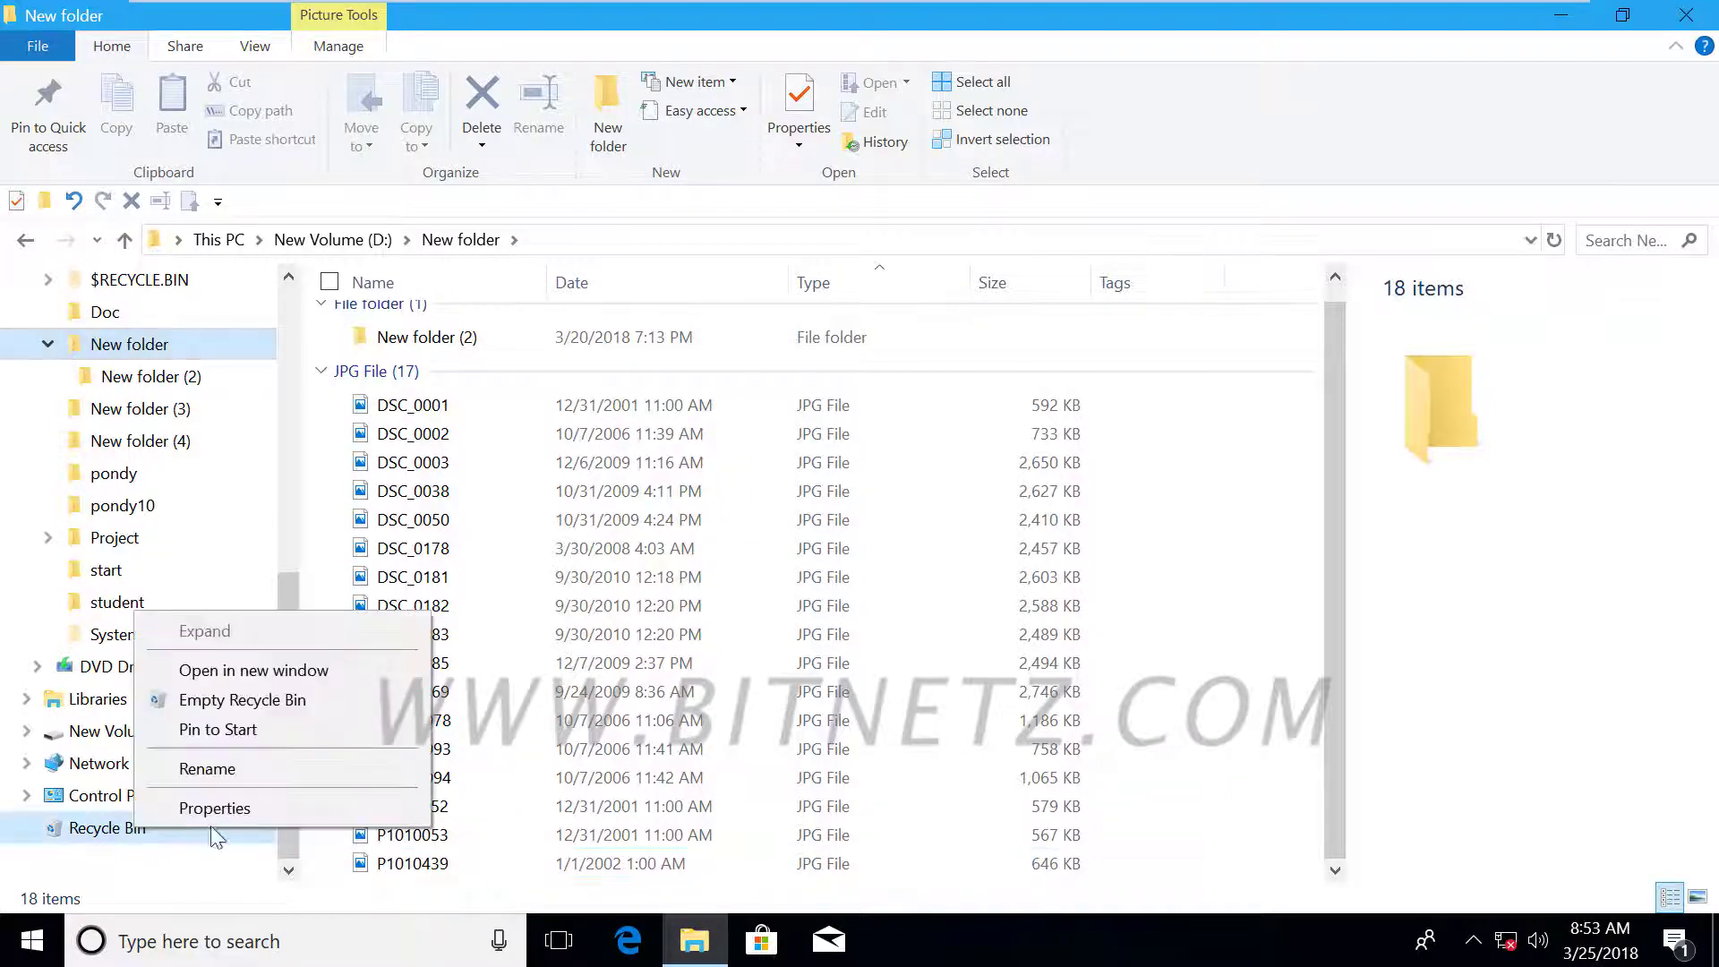
{"action": "left_click", "coordinate": [238, 735]}
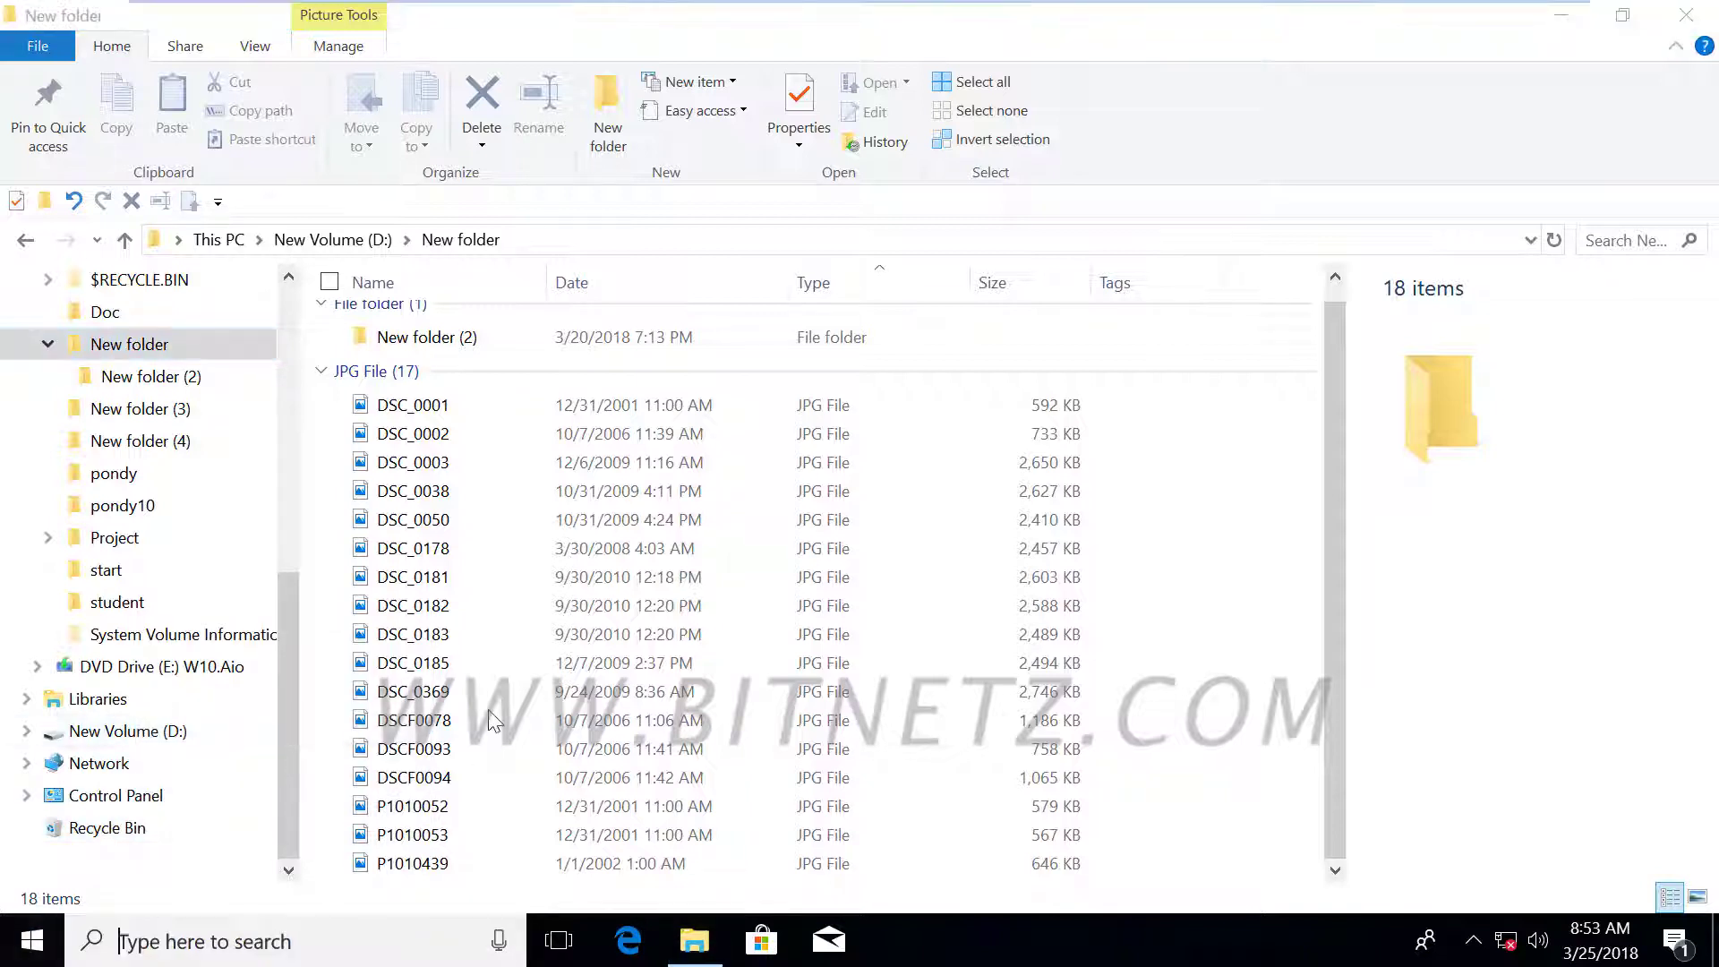
{"action": "left_click", "coordinate": [33, 940]}
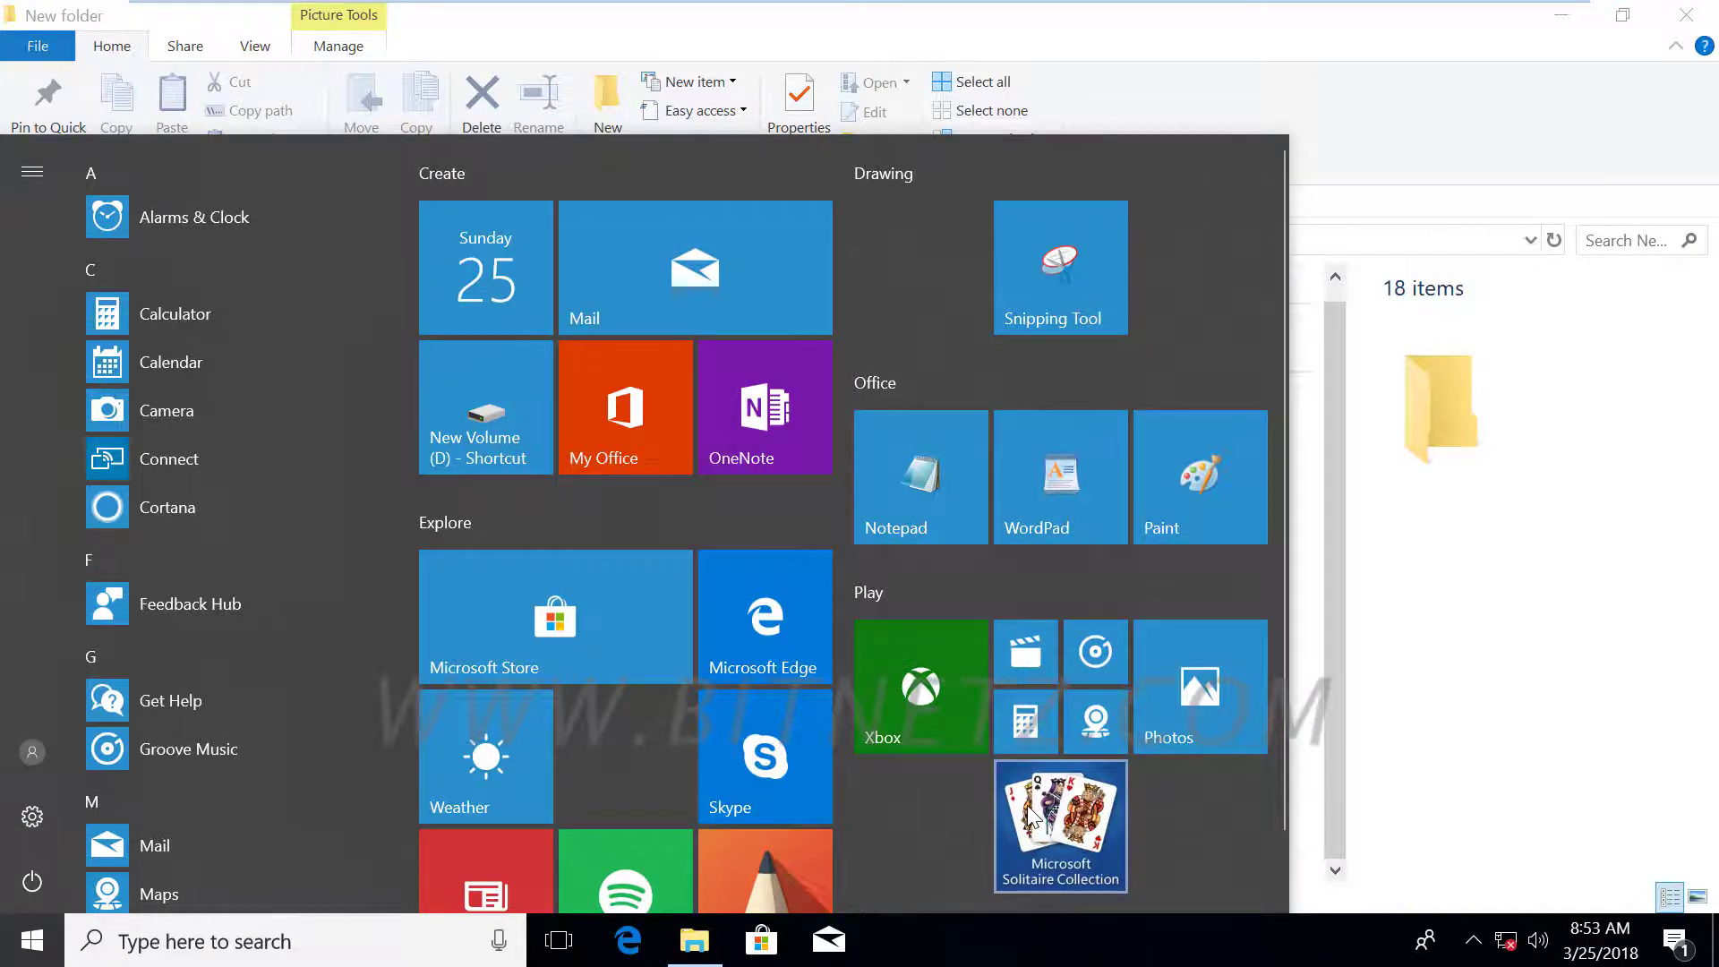
{"action": "scroll", "coordinate": [1030, 817], "scroll_direction": "down", "scroll_amount": 2}
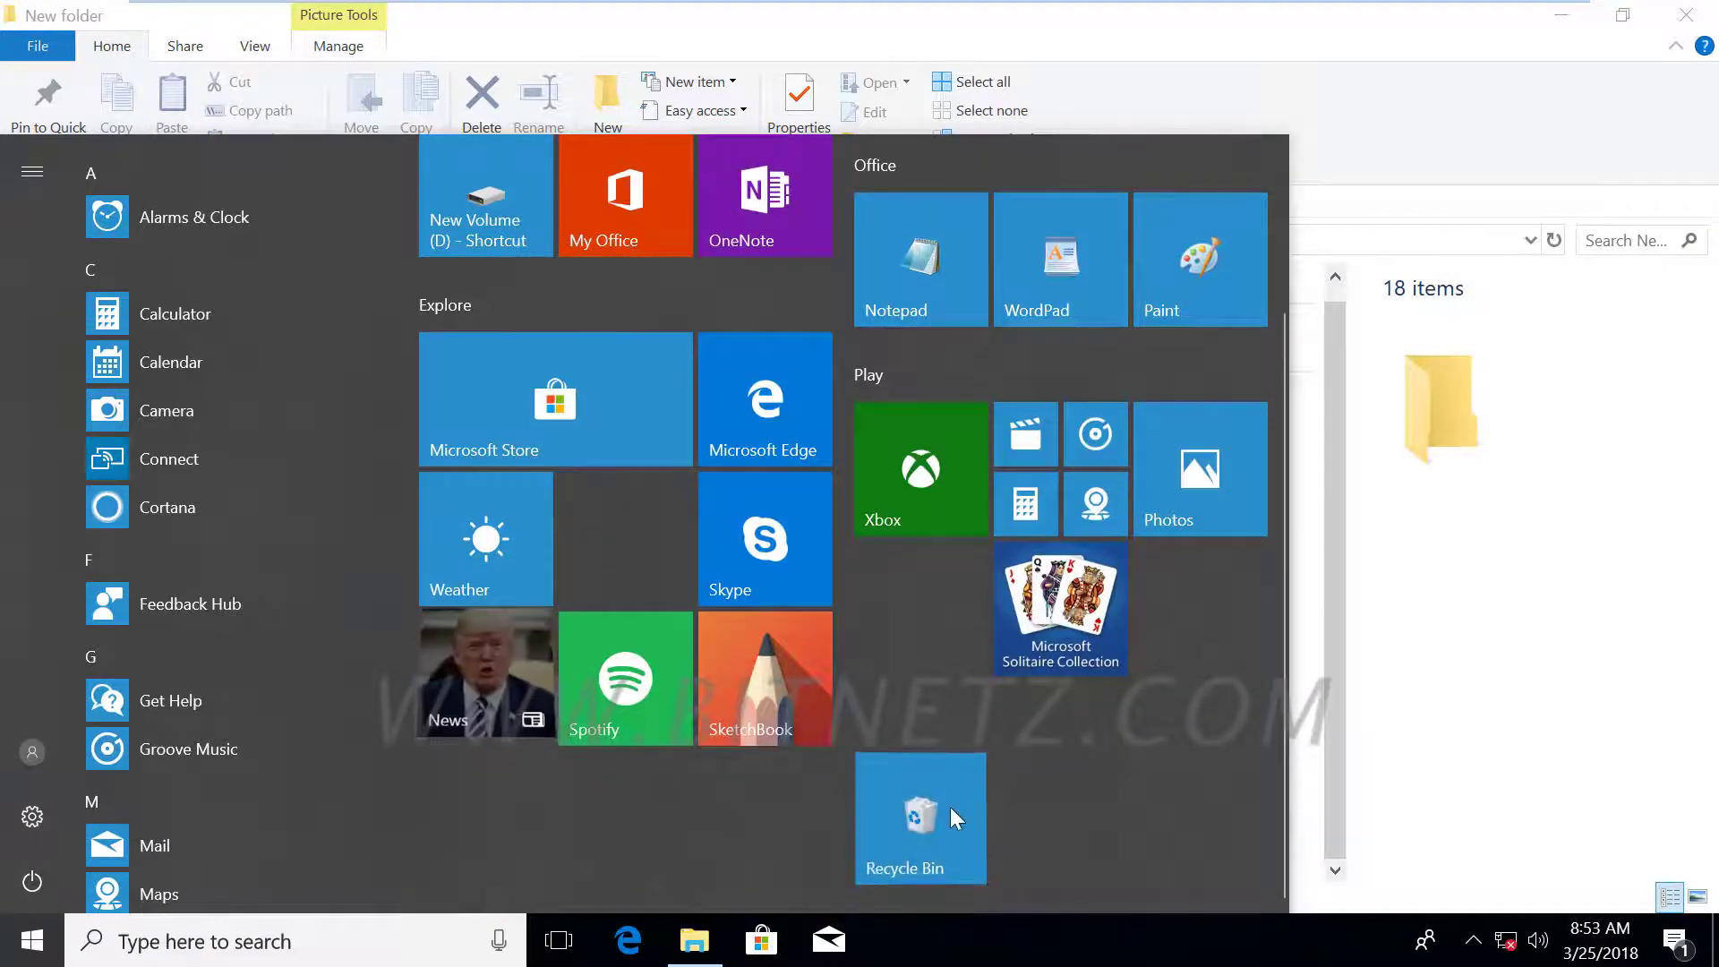
{"action": "right_click", "coordinate": [957, 817]}
{"action": "left_click", "coordinate": [1020, 688]}
{"action": "key", "text": "Escape"}
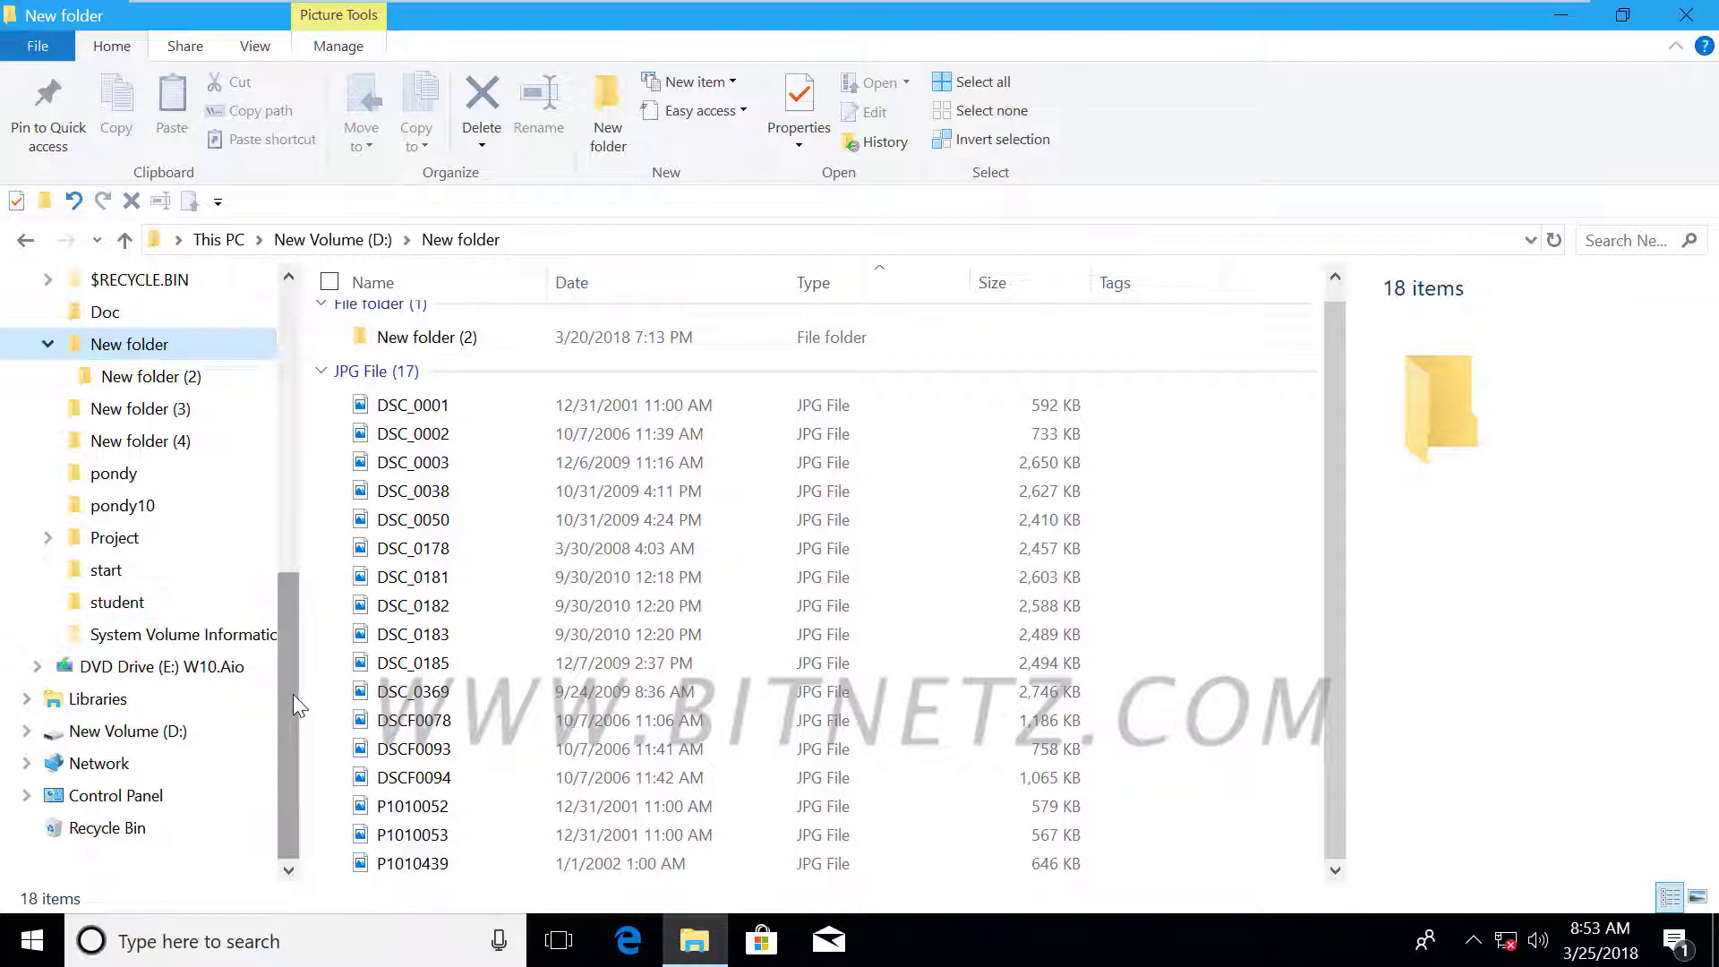
Open Recycle Bin from the folder tree and pin it to Quick access.
{"action": "right_click", "coordinate": [126, 833]}
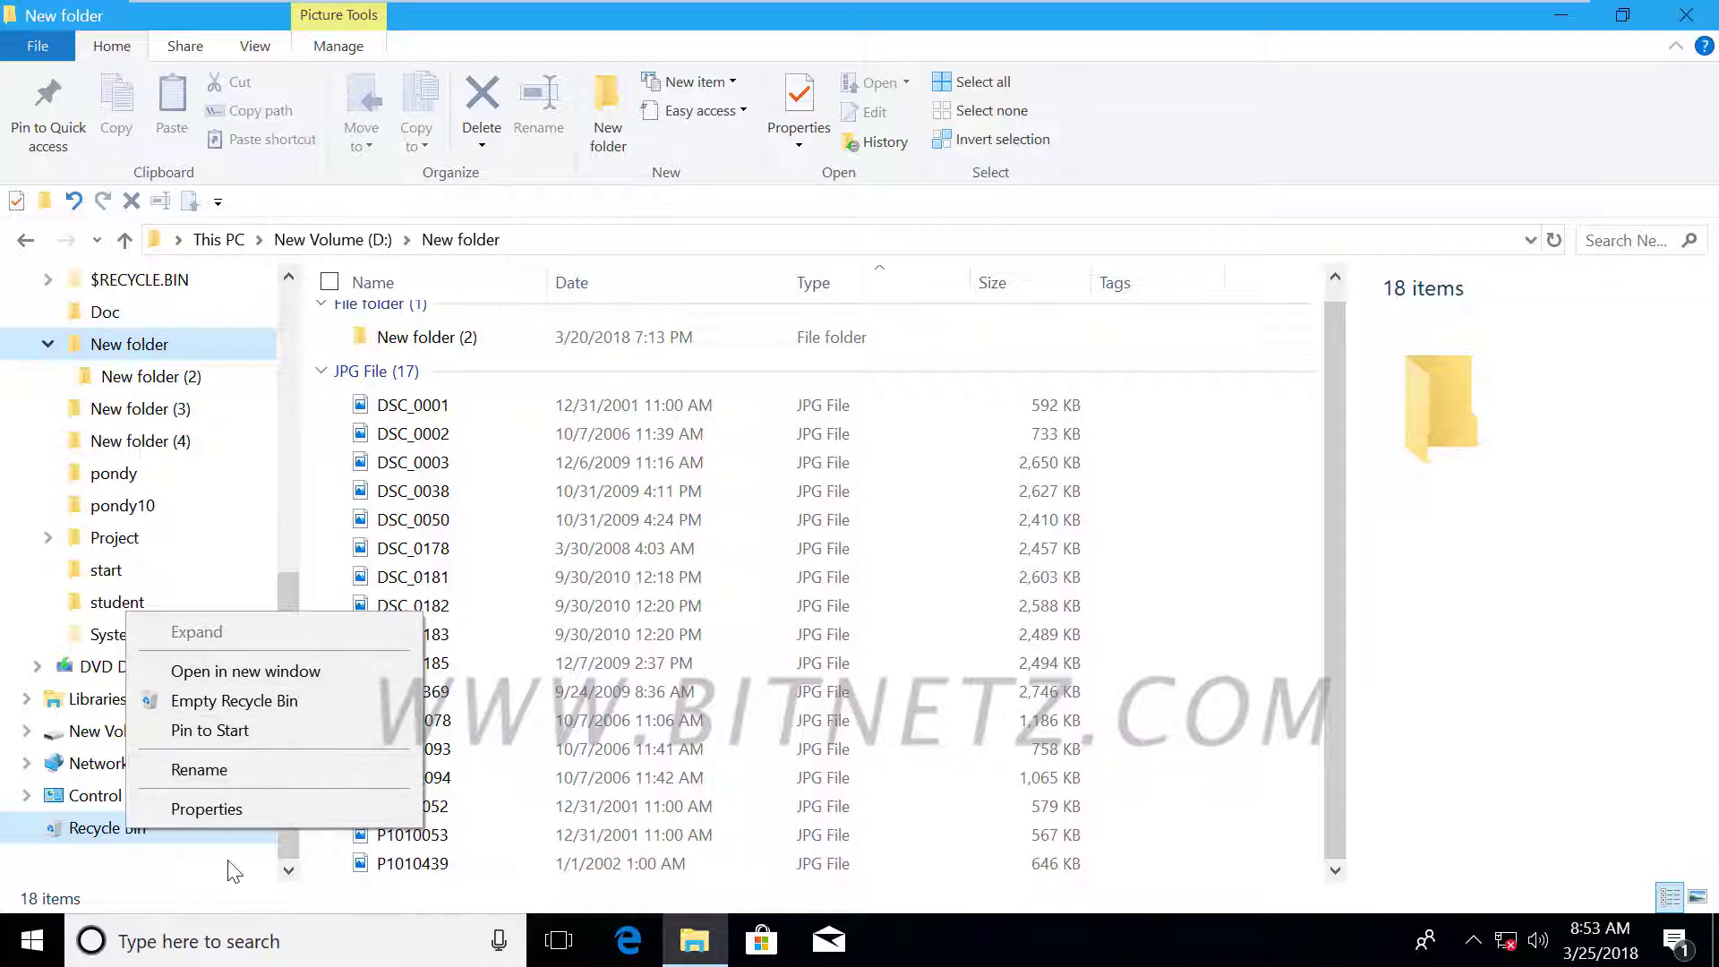
{"action": "left_click", "coordinate": [217, 835]}
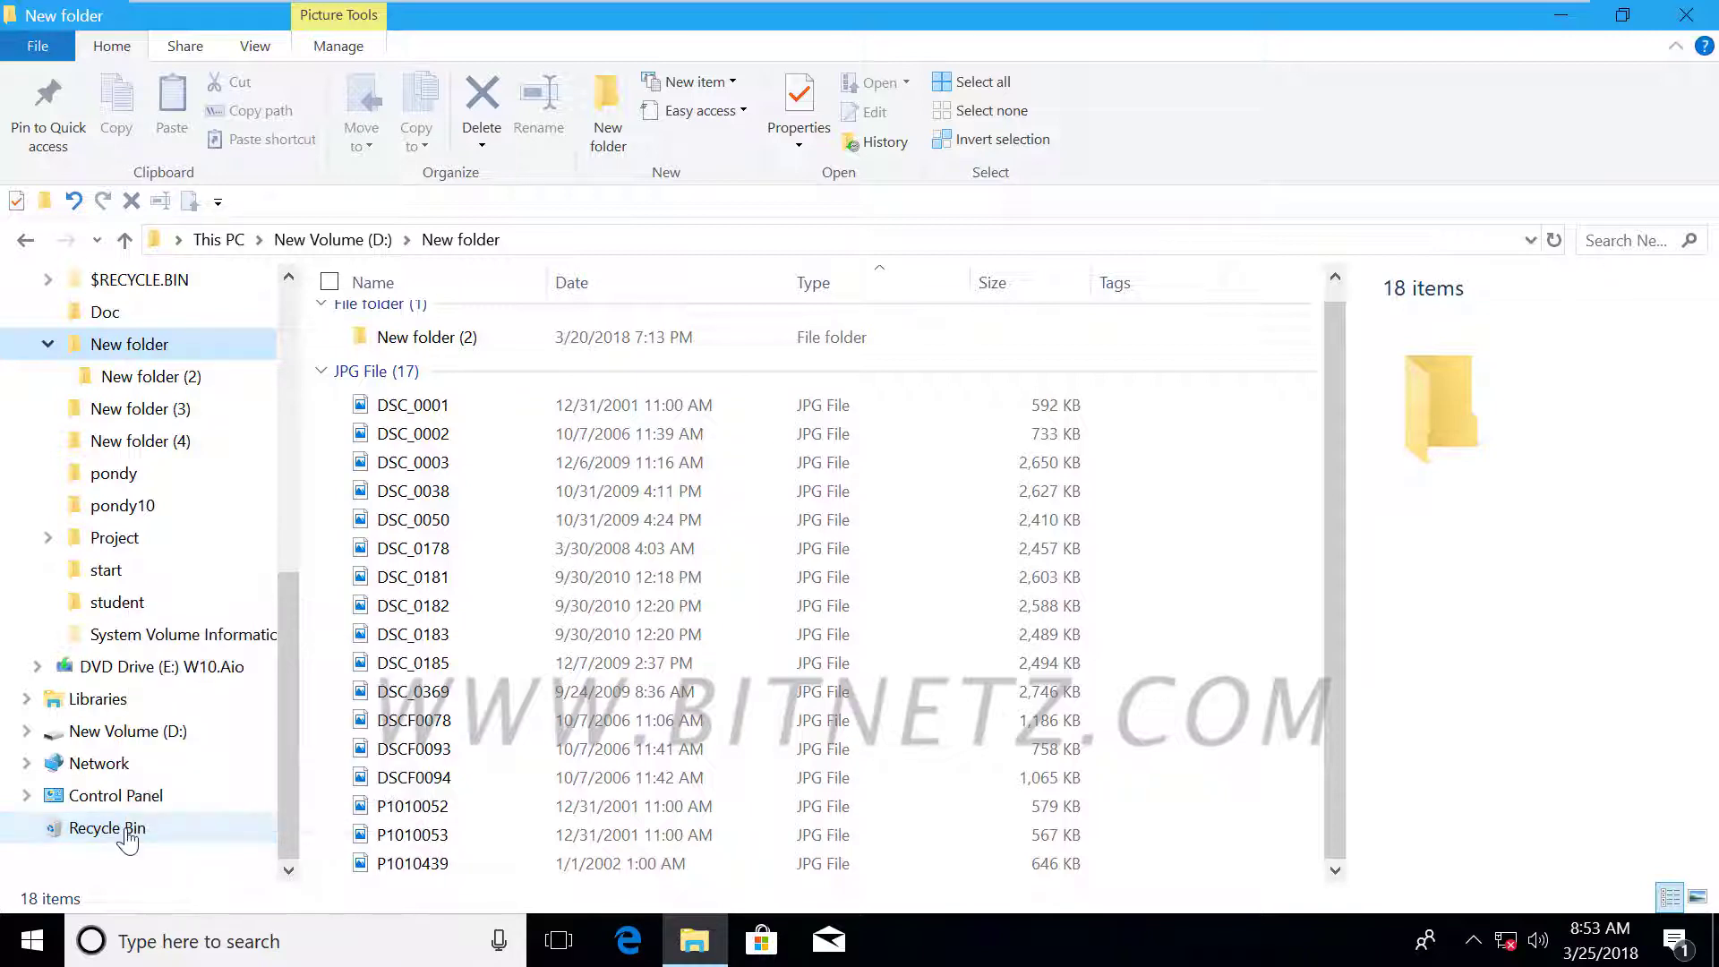
{"action": "left_click_drag", "start_coordinate": [288, 777], "coordinate": [291, 429]}
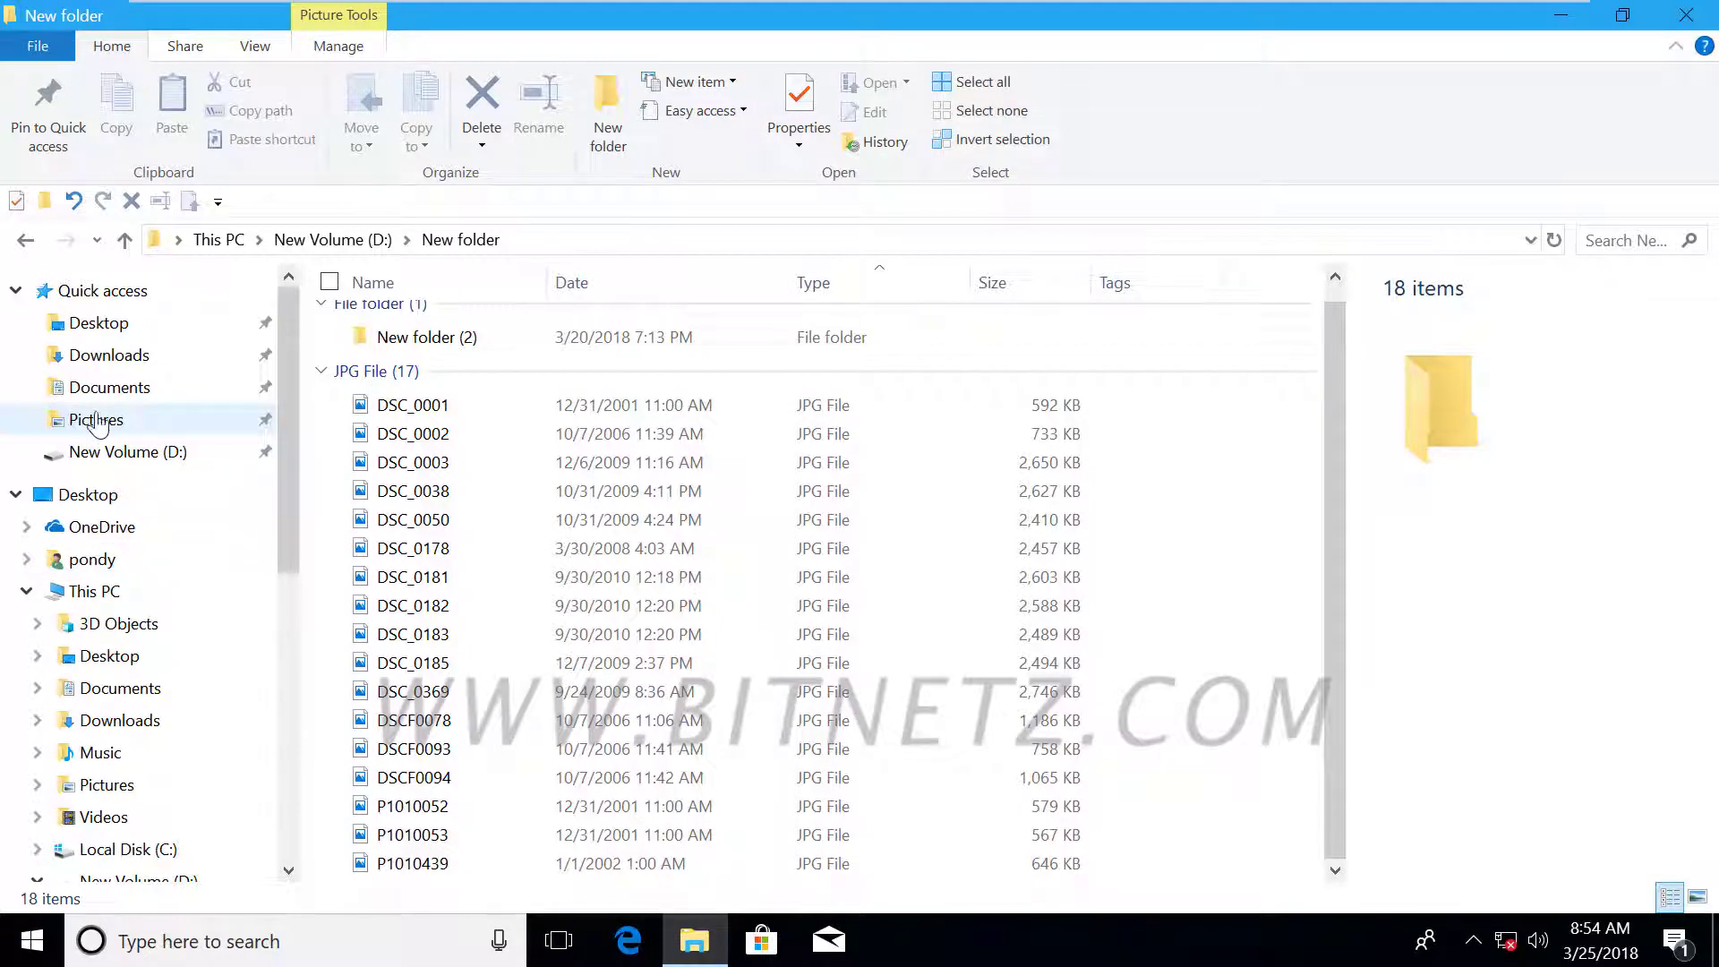
{"action": "left_click_drag", "start_coordinate": [283, 507], "coordinate": [272, 840]}
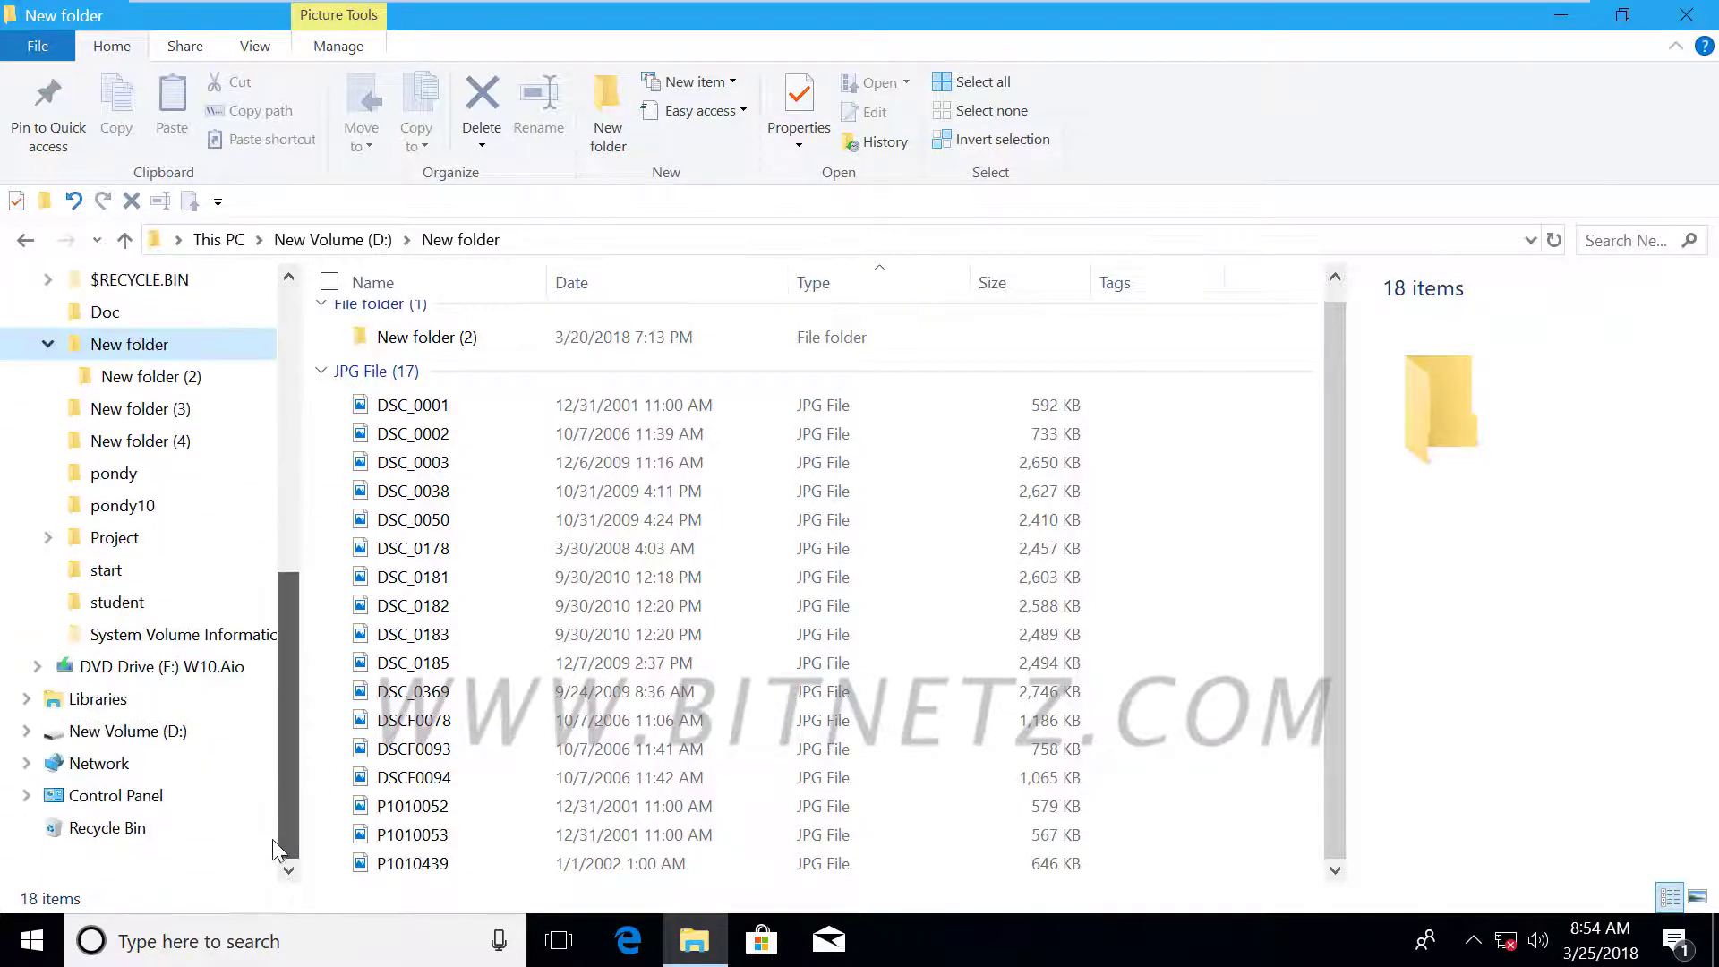
{"action": "left_click", "coordinate": [108, 829]}
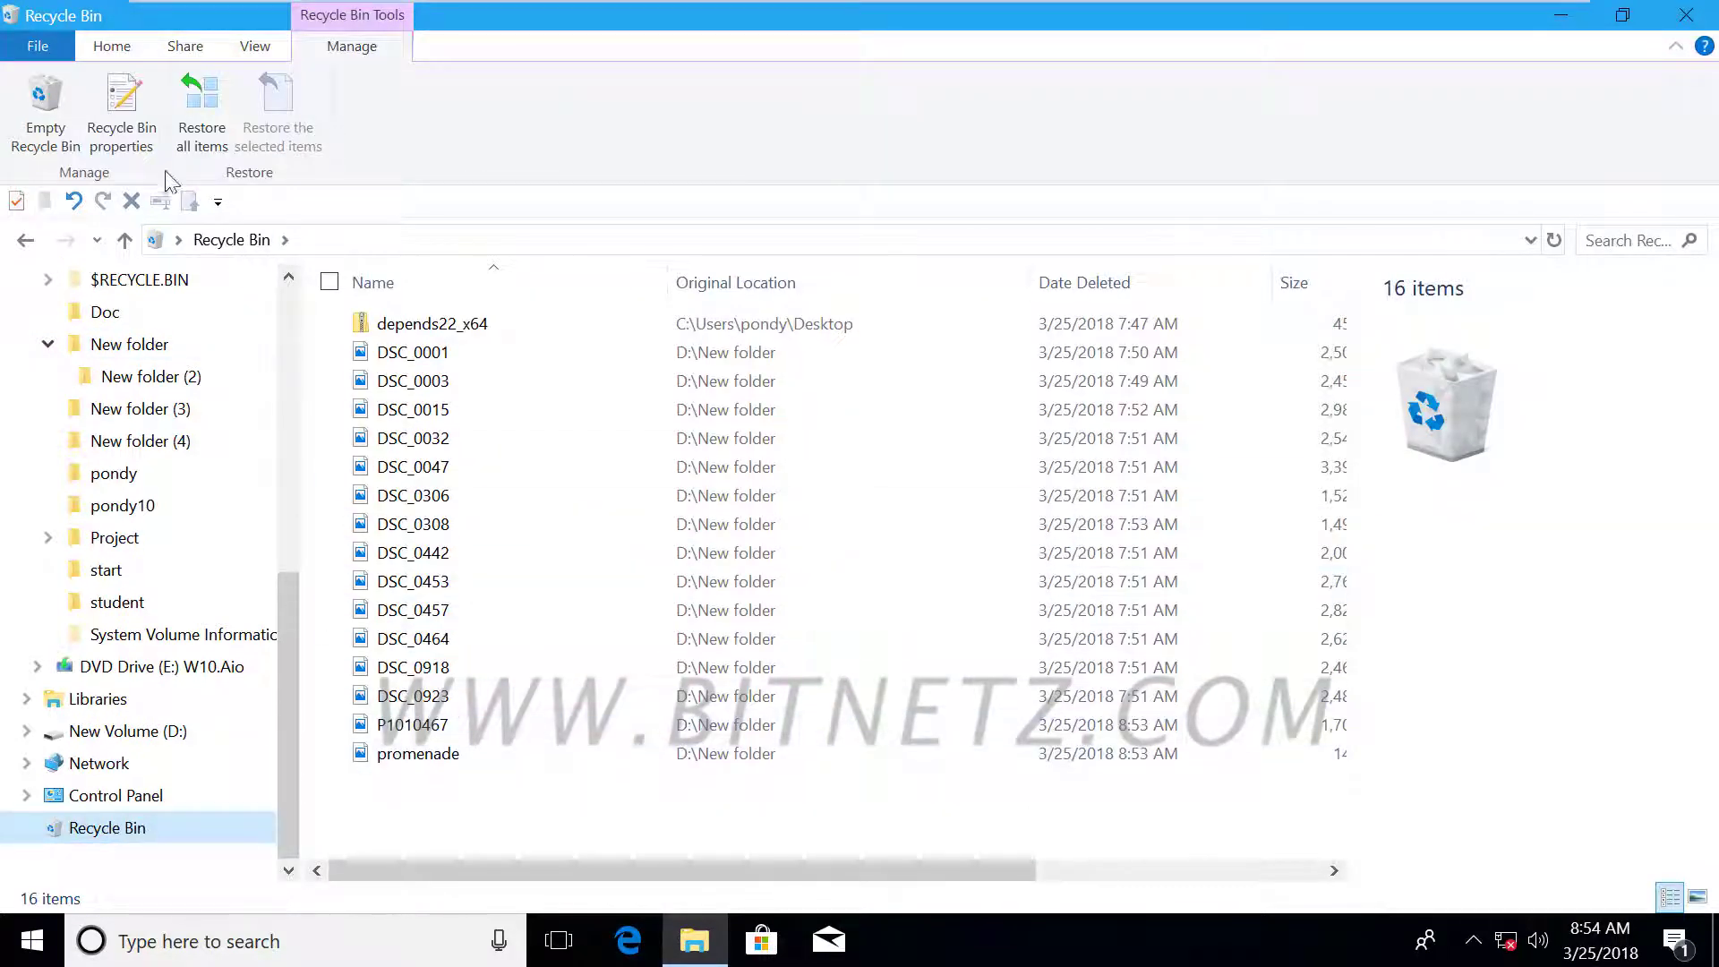
{"action": "left_click", "coordinate": [113, 52]}
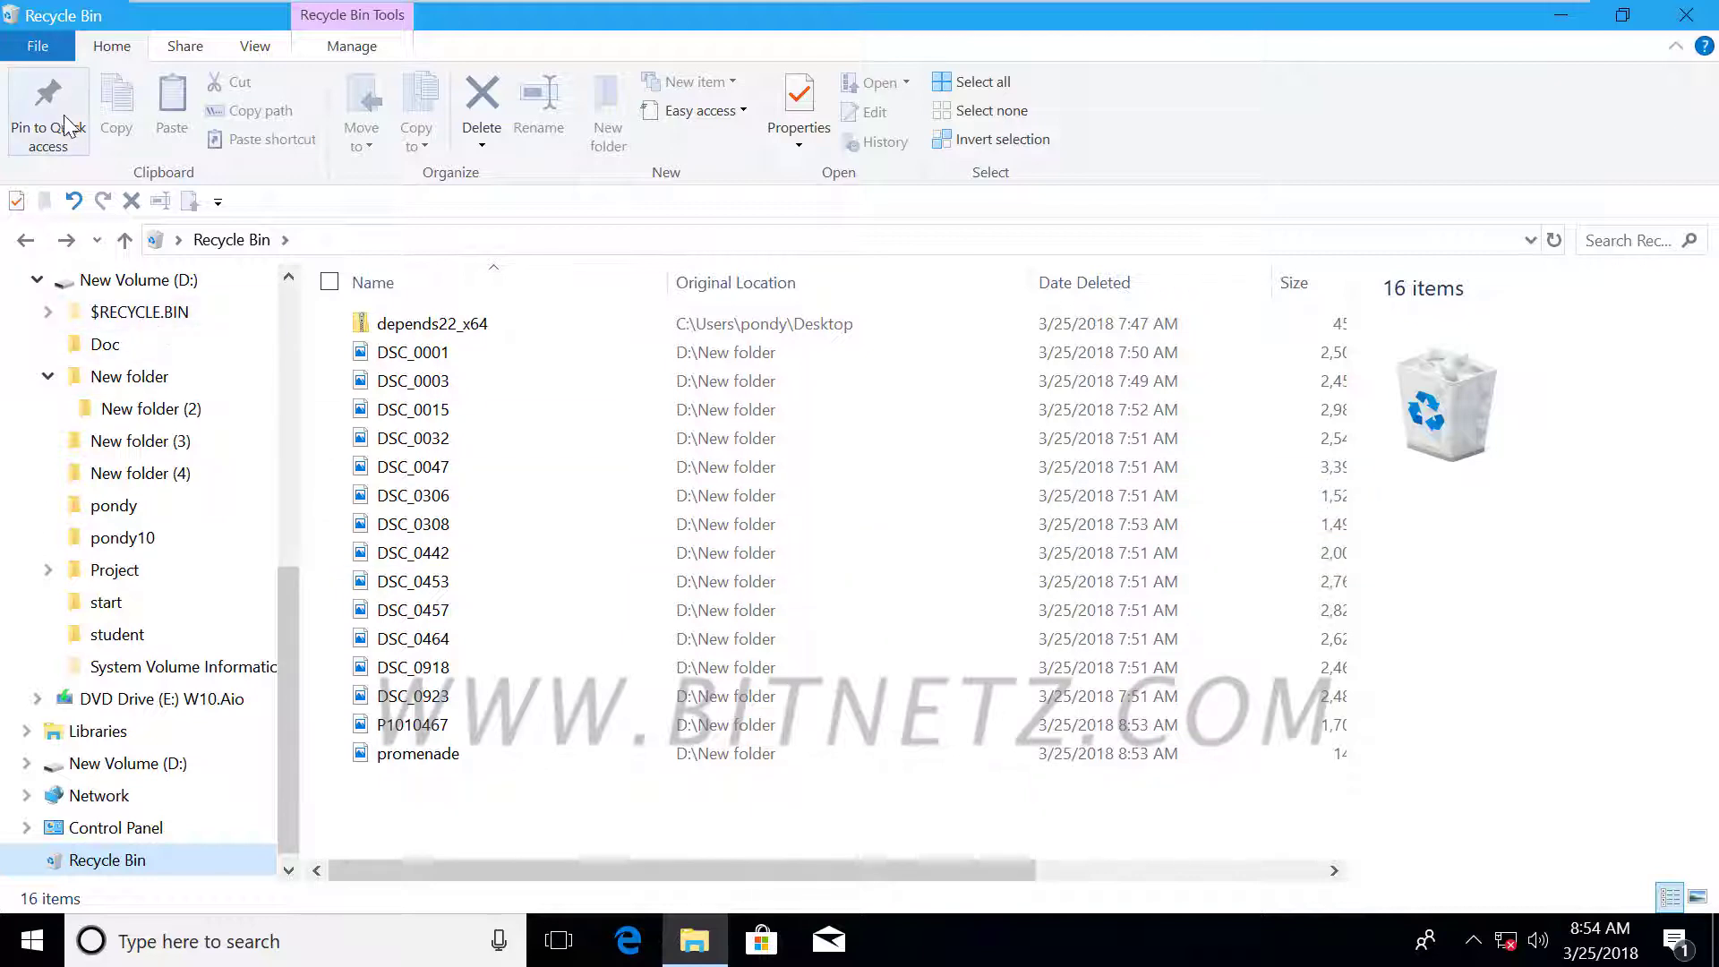
{"action": "scroll", "coordinate": [51, 134], "scroll_direction": "down", "scroll_amount": 3}
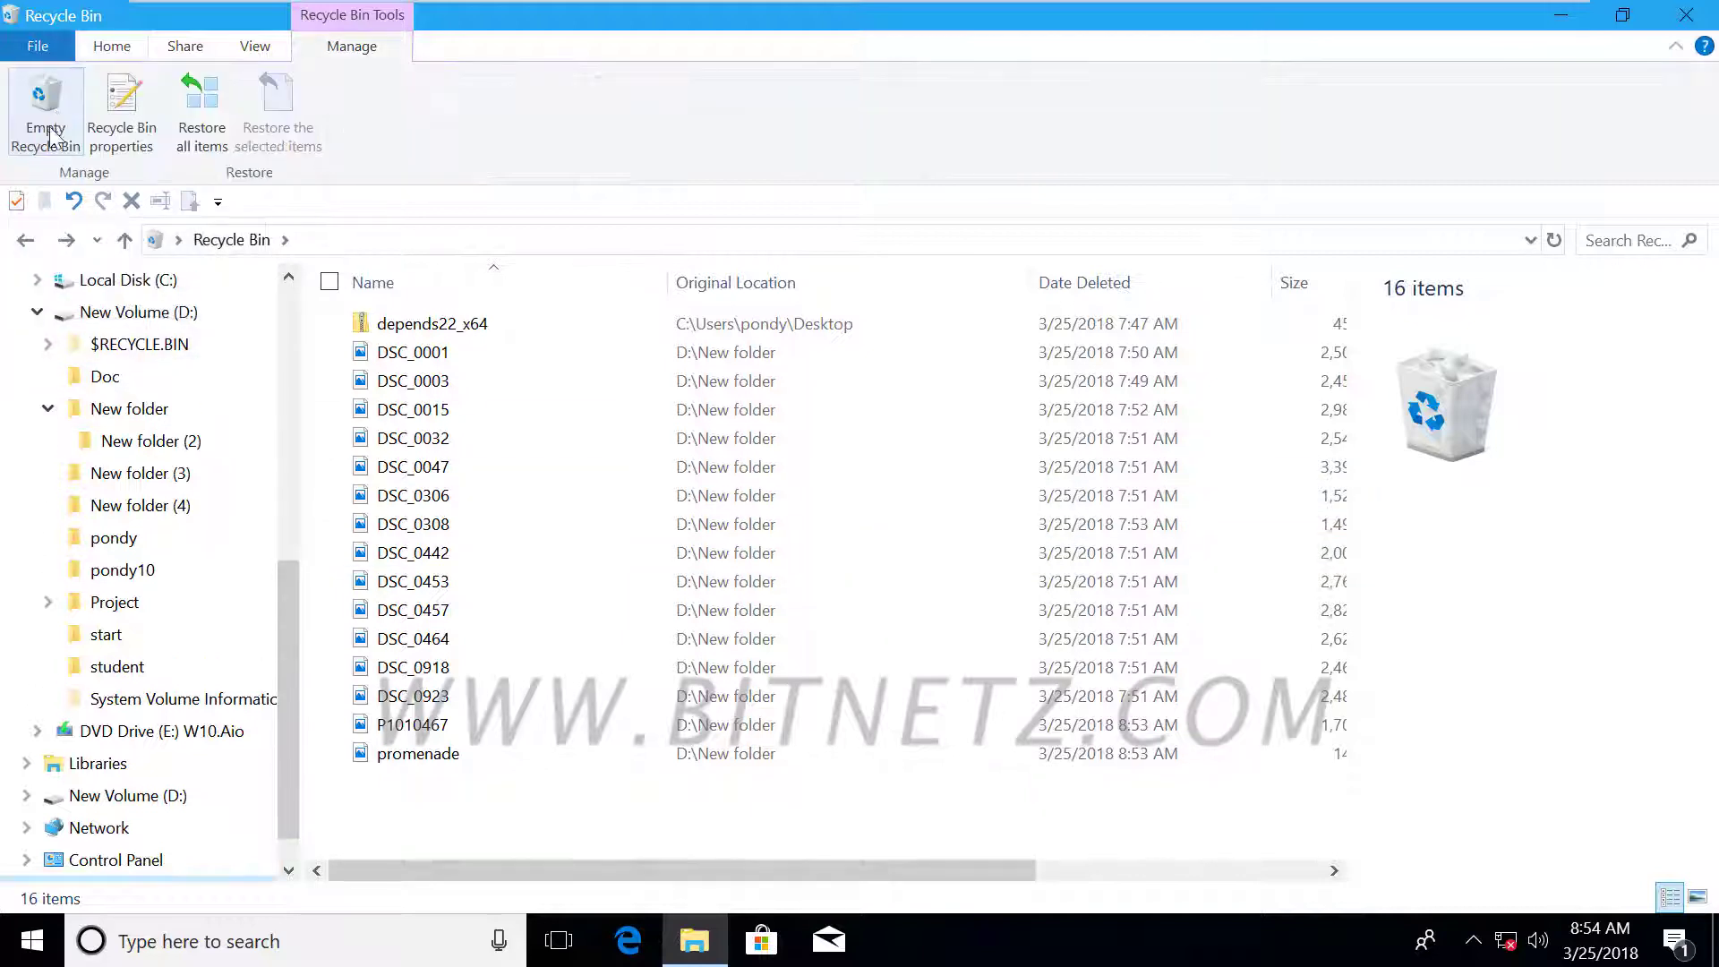
{"action": "left_click_drag", "start_coordinate": [289, 616], "coordinate": [269, 336]}
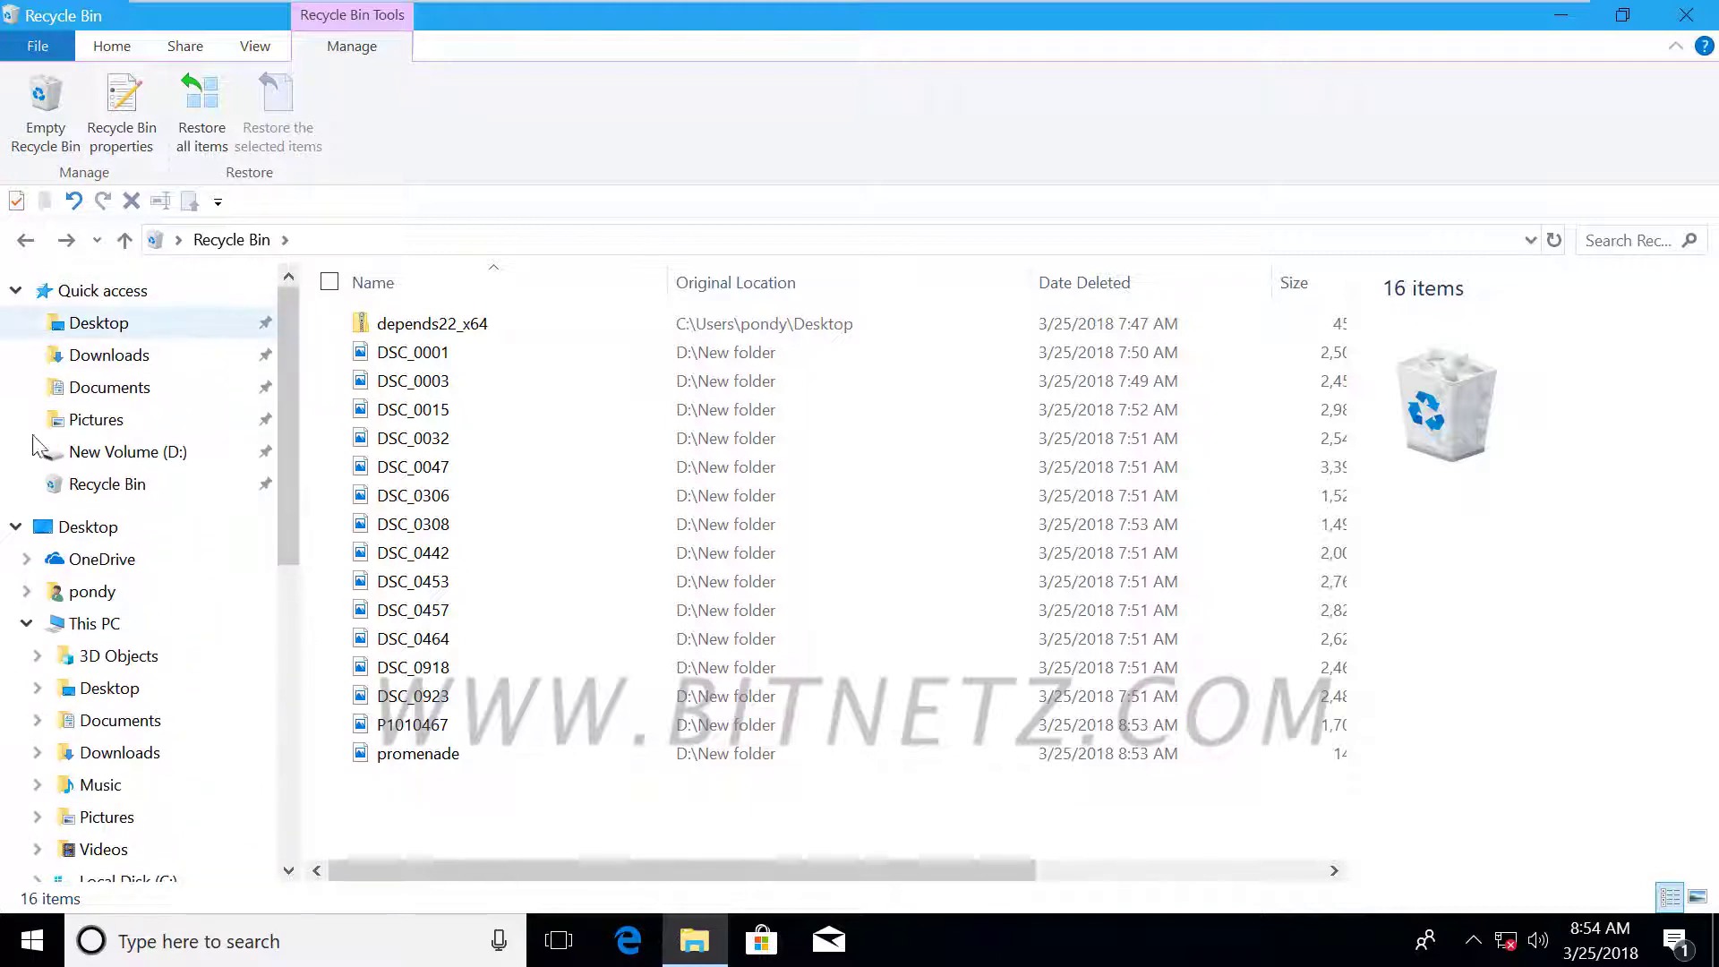
Collapse and re-expand Desktop in the folder tree, and turn off the Show all folders option.
{"action": "left_click", "coordinate": [15, 526]}
{"action": "left_click", "coordinate": [15, 527]}
{"action": "left_click_drag", "start_coordinate": [280, 569], "coordinate": [194, 854]}
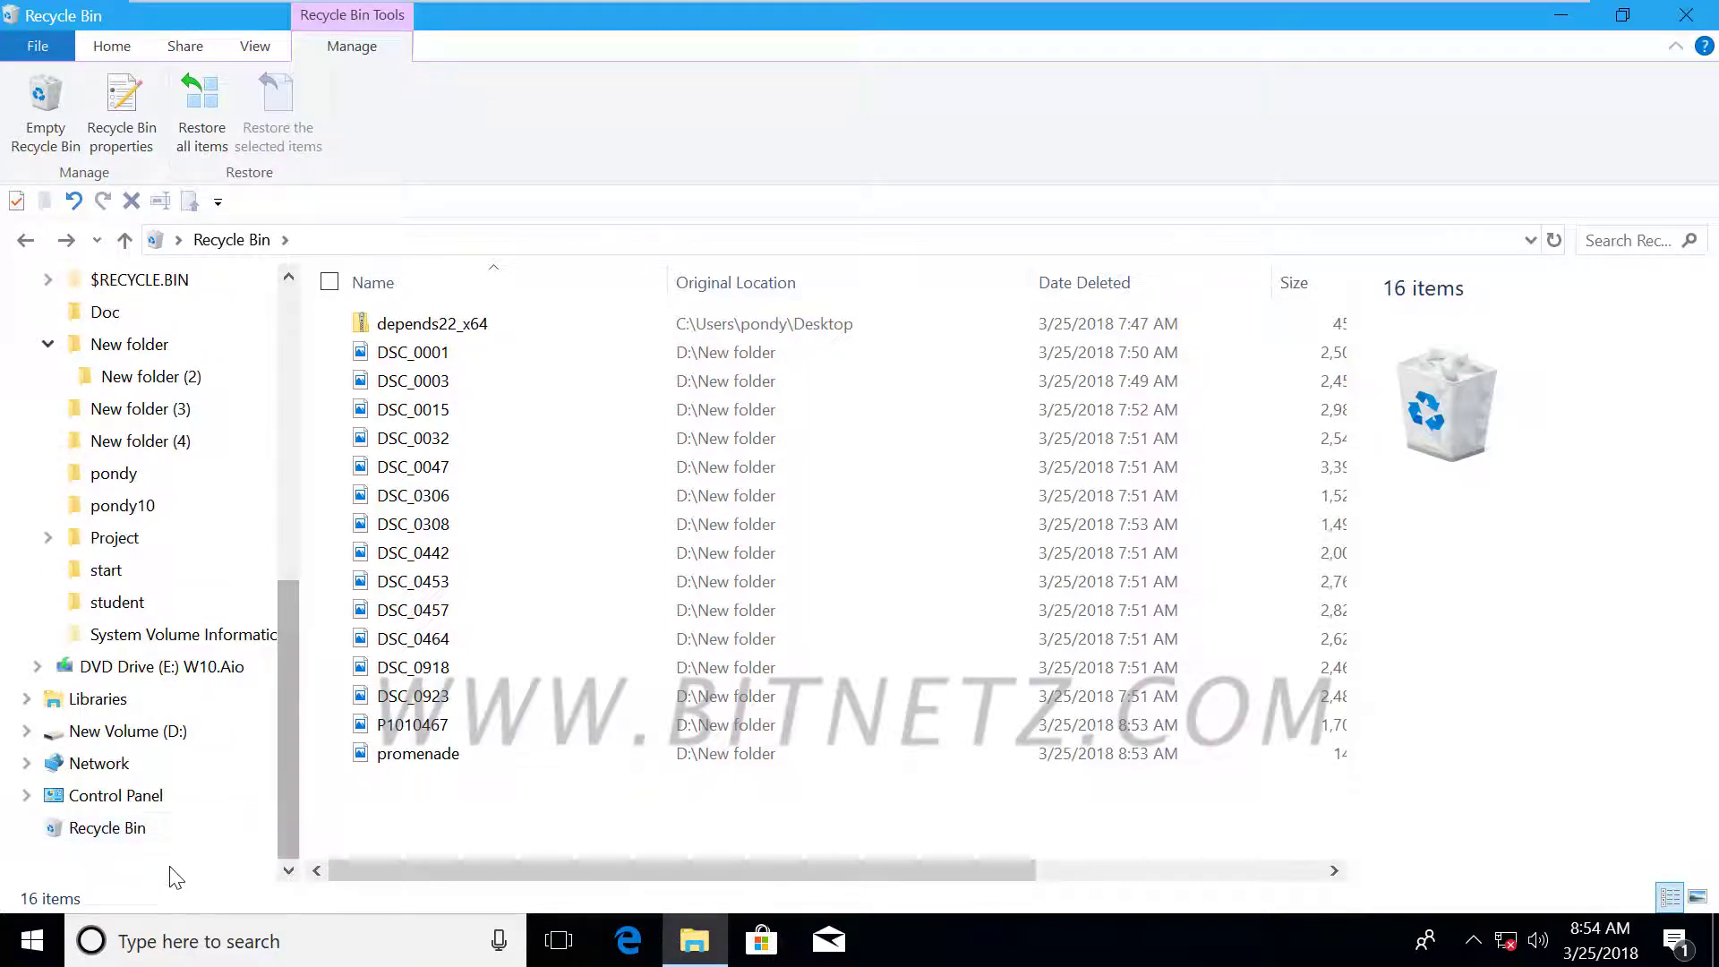
{"action": "right_click", "coordinate": [170, 866]}
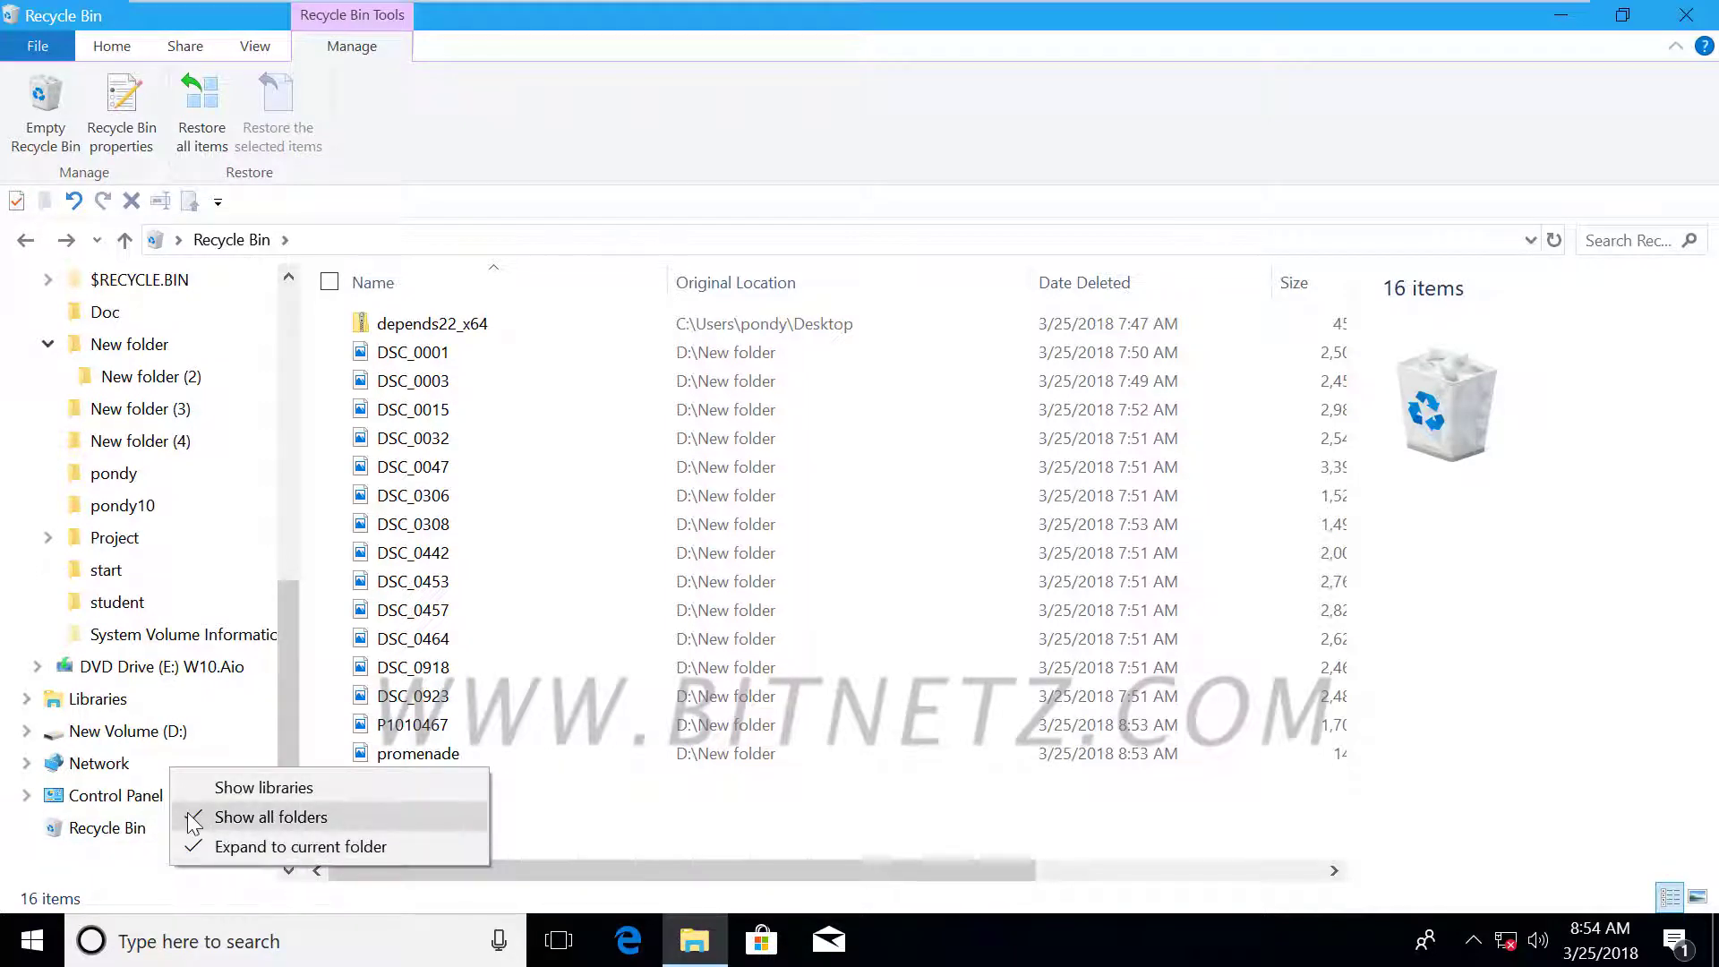
{"action": "left_click", "coordinate": [192, 817]}
{"action": "left_click_drag", "start_coordinate": [288, 566], "coordinate": [315, 413]}
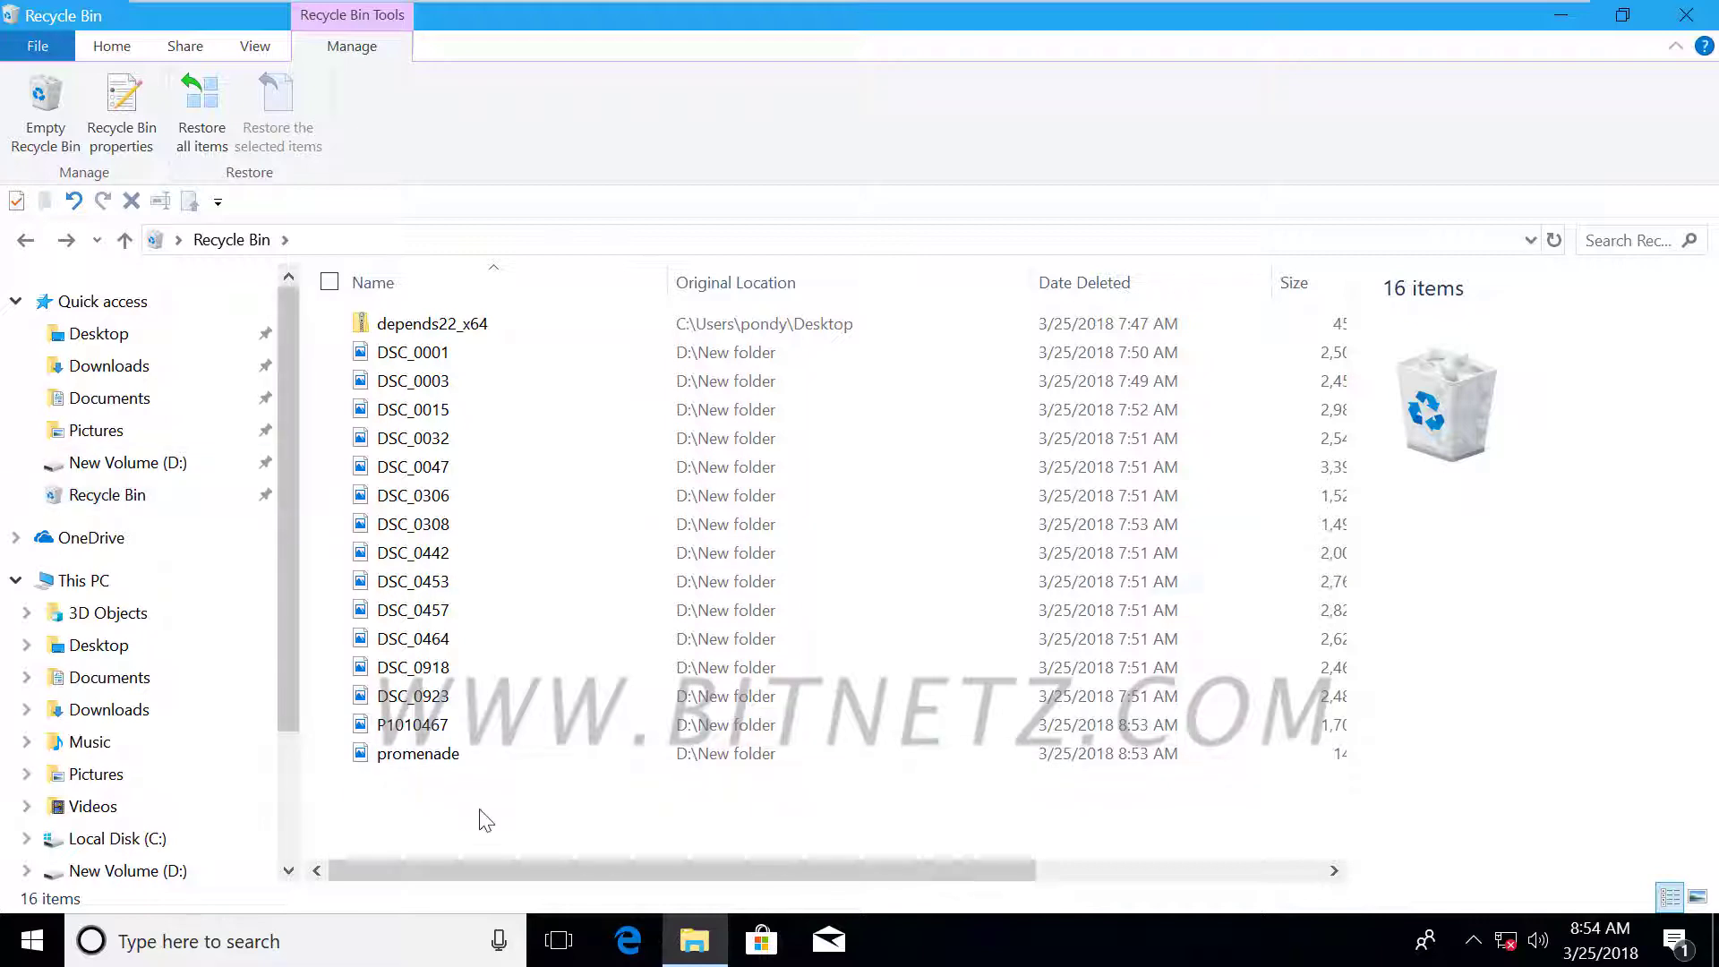
Open New folder on New Volume (D:) and move P1010439 to the Recycle Bin pinned in Quick access.
{"action": "left_click", "coordinate": [421, 754]}
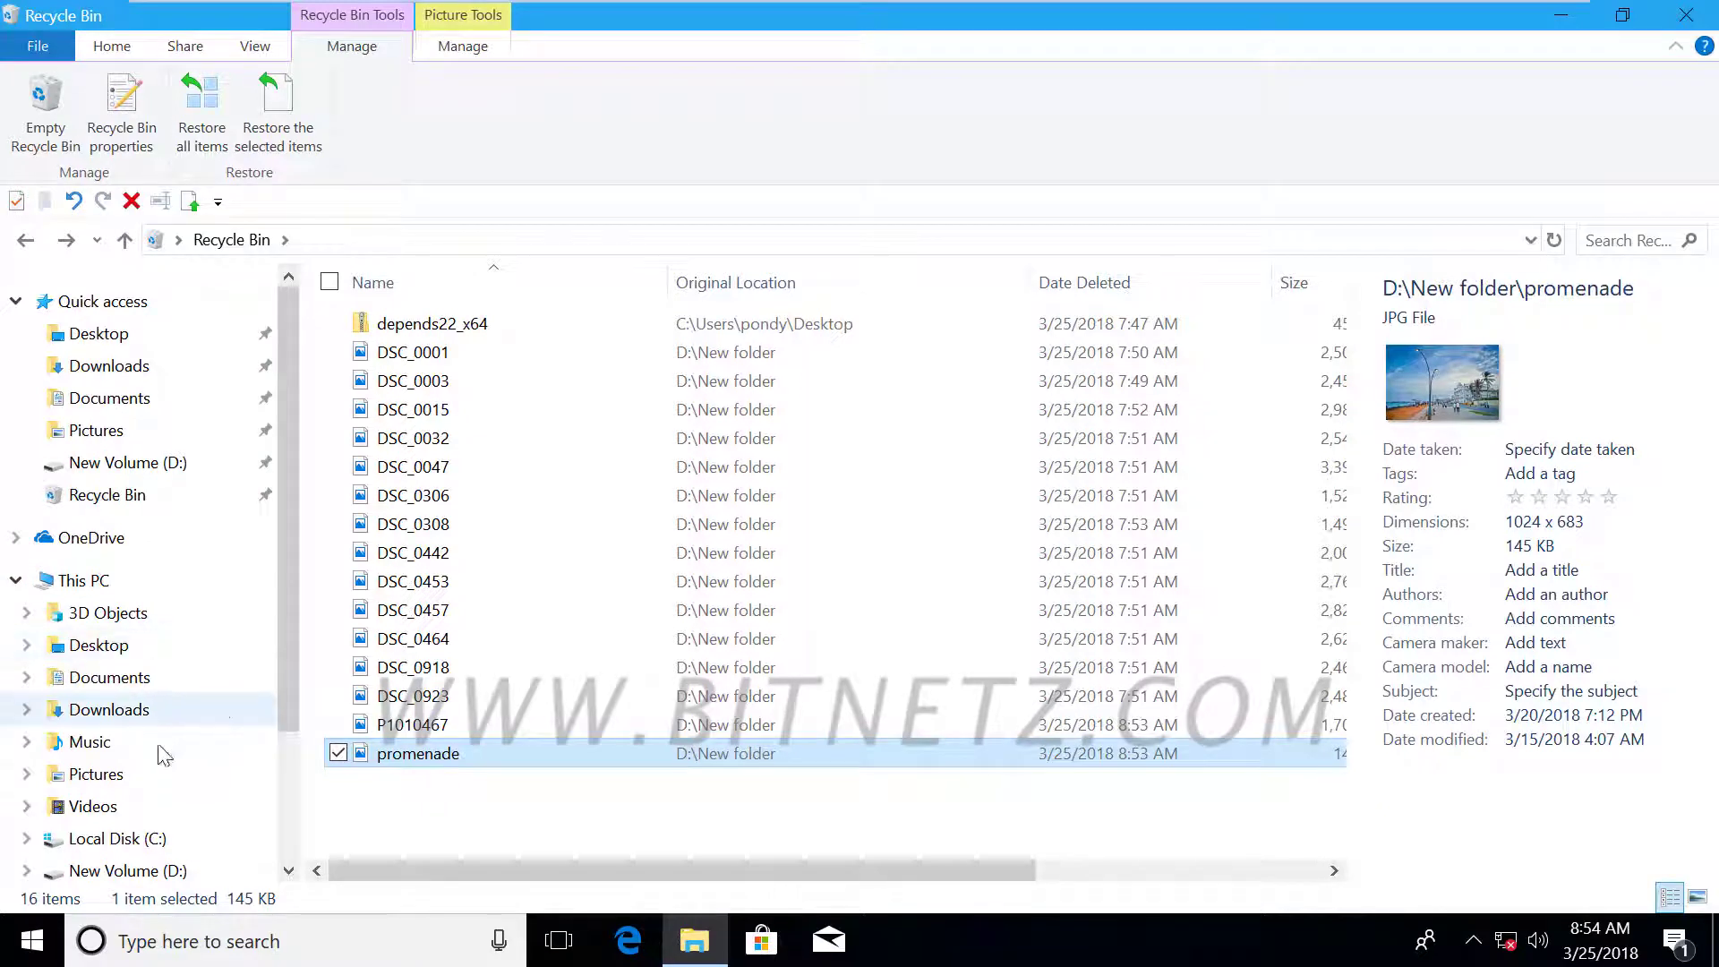
{"action": "left_click", "coordinate": [147, 870]}
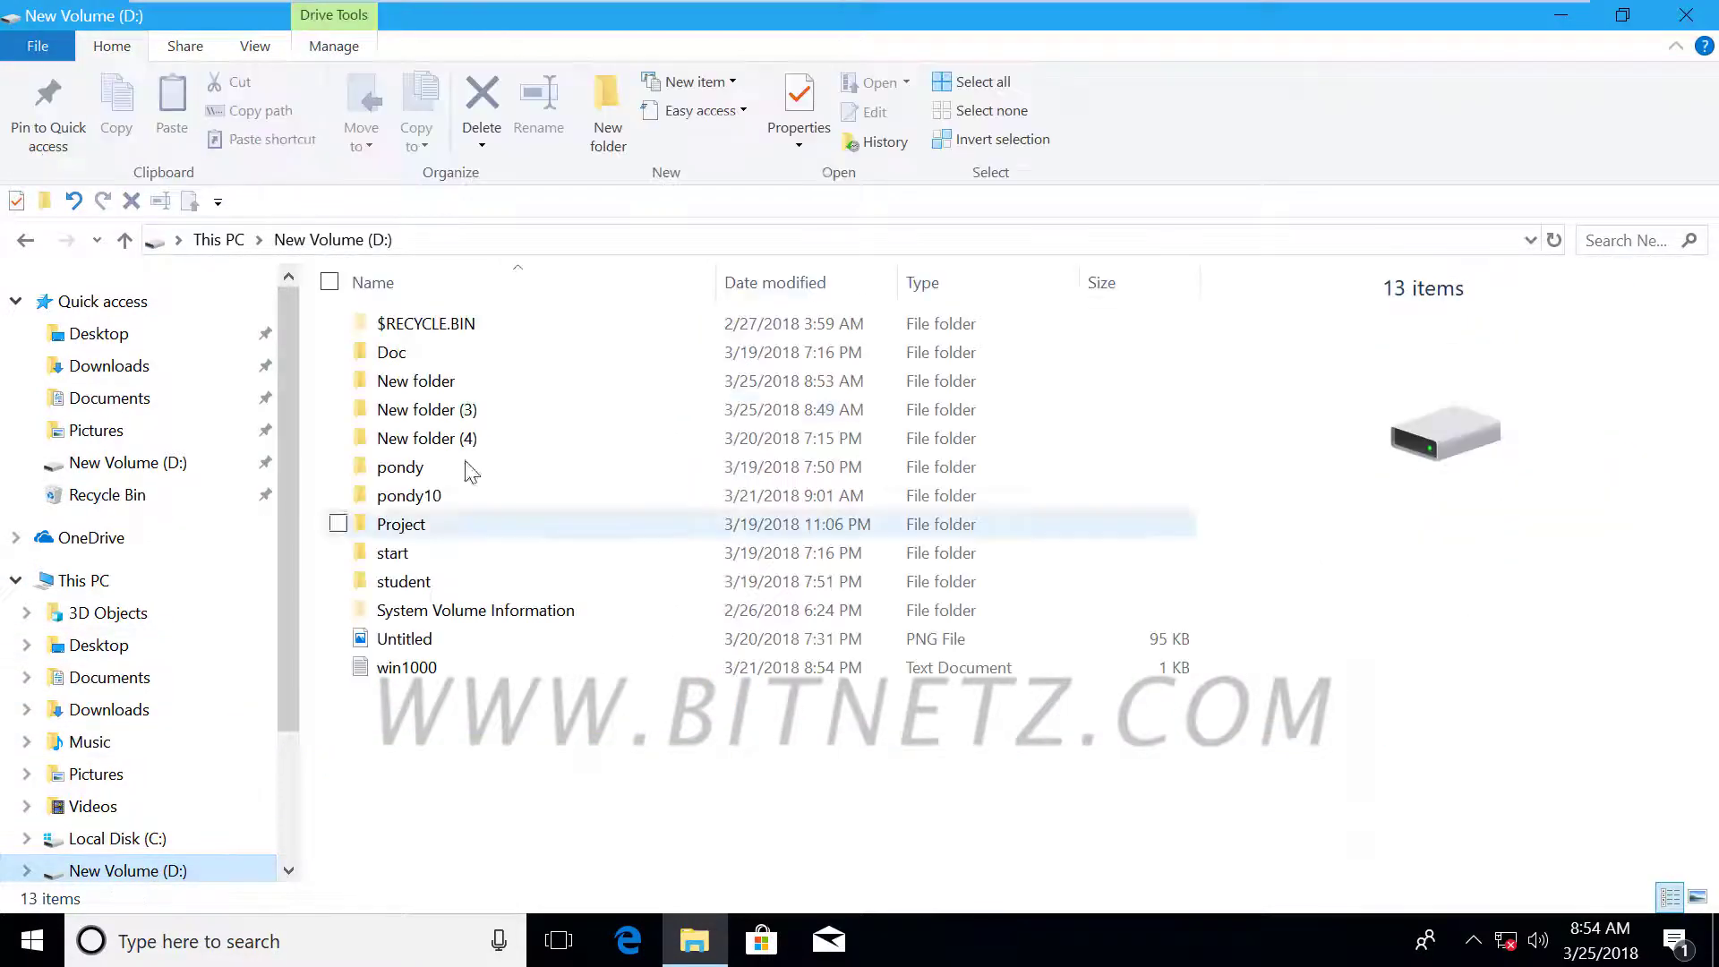
{"action": "double_click", "coordinate": [427, 387]}
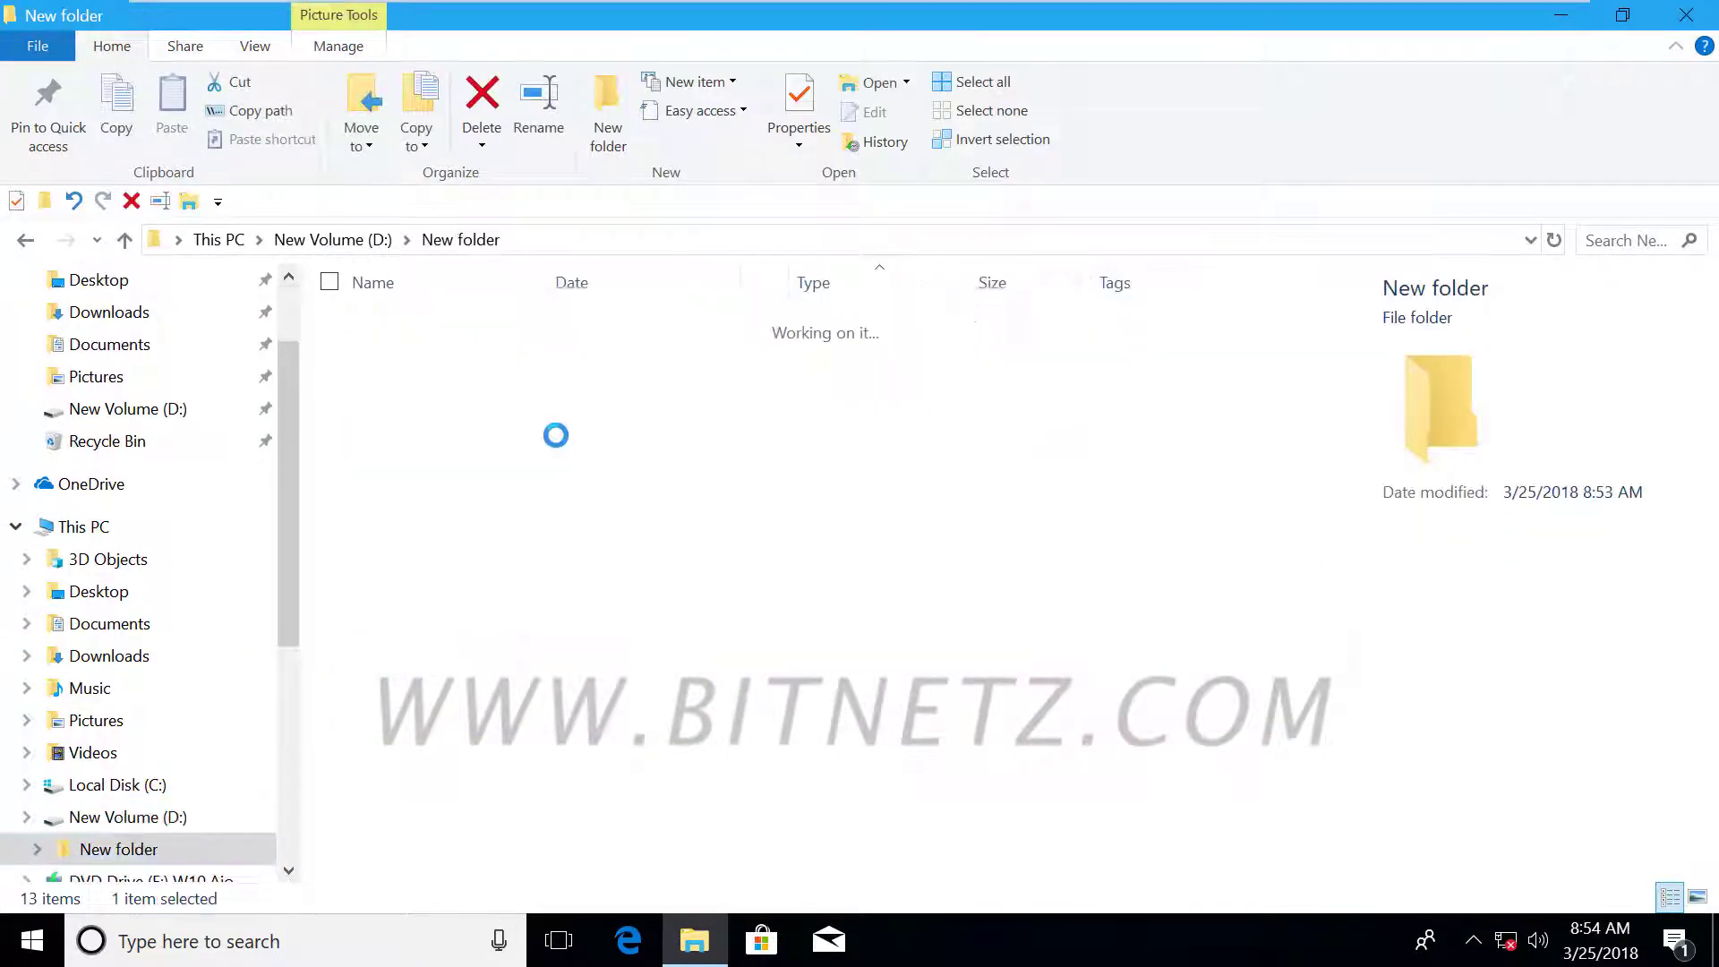
{"action": "scroll", "coordinate": [528, 815], "scroll_direction": "down", "scroll_amount": 1}
{"action": "left_click_drag", "start_coordinate": [439, 864], "coordinate": [150, 378]}
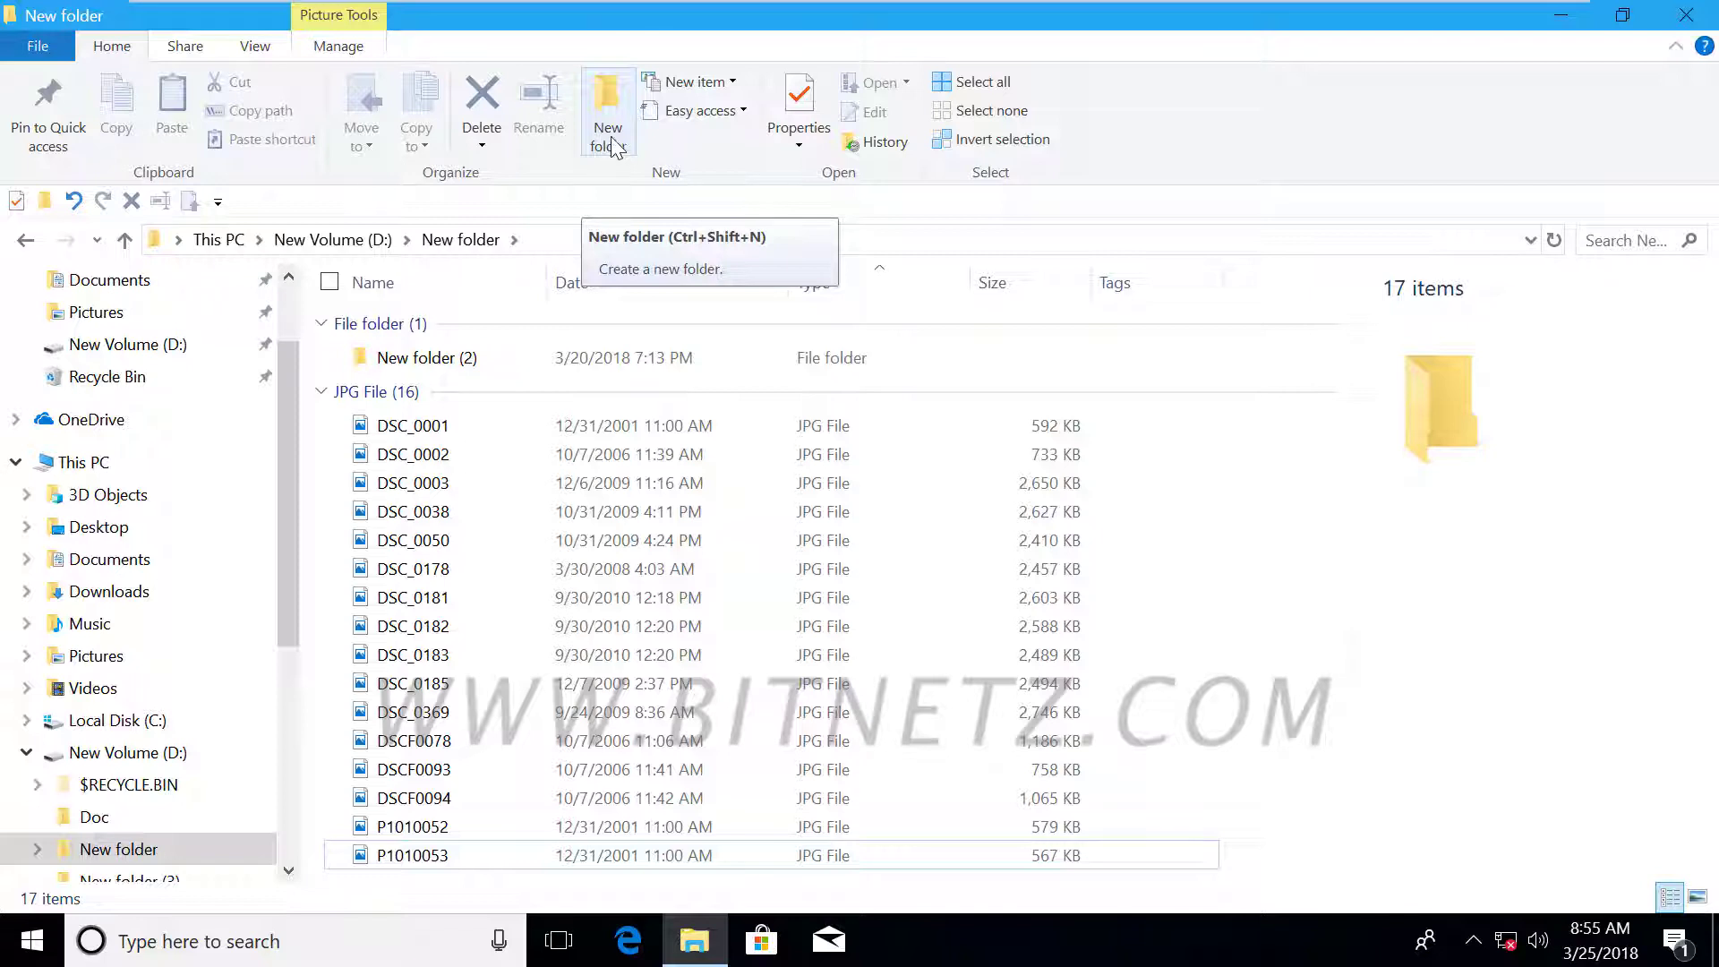
Review the item types that can be created in New folder and the available Easy access options.
{"action": "left_click", "coordinate": [732, 83]}
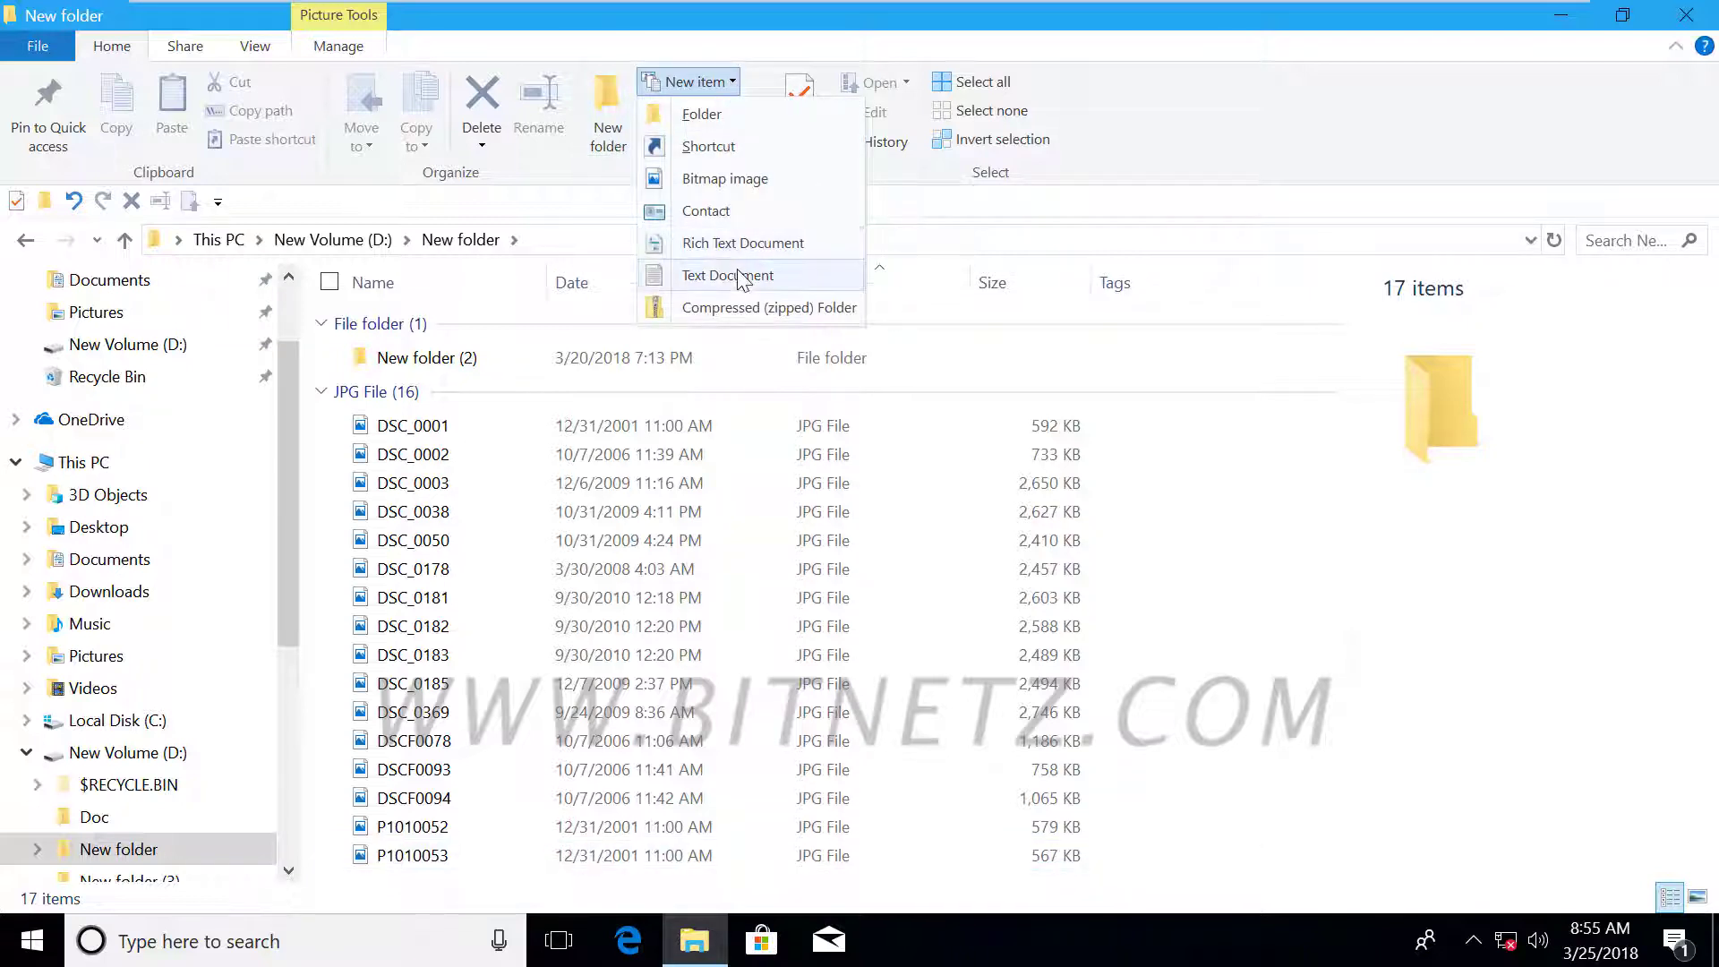
{"action": "right_click", "coordinate": [1261, 648]}
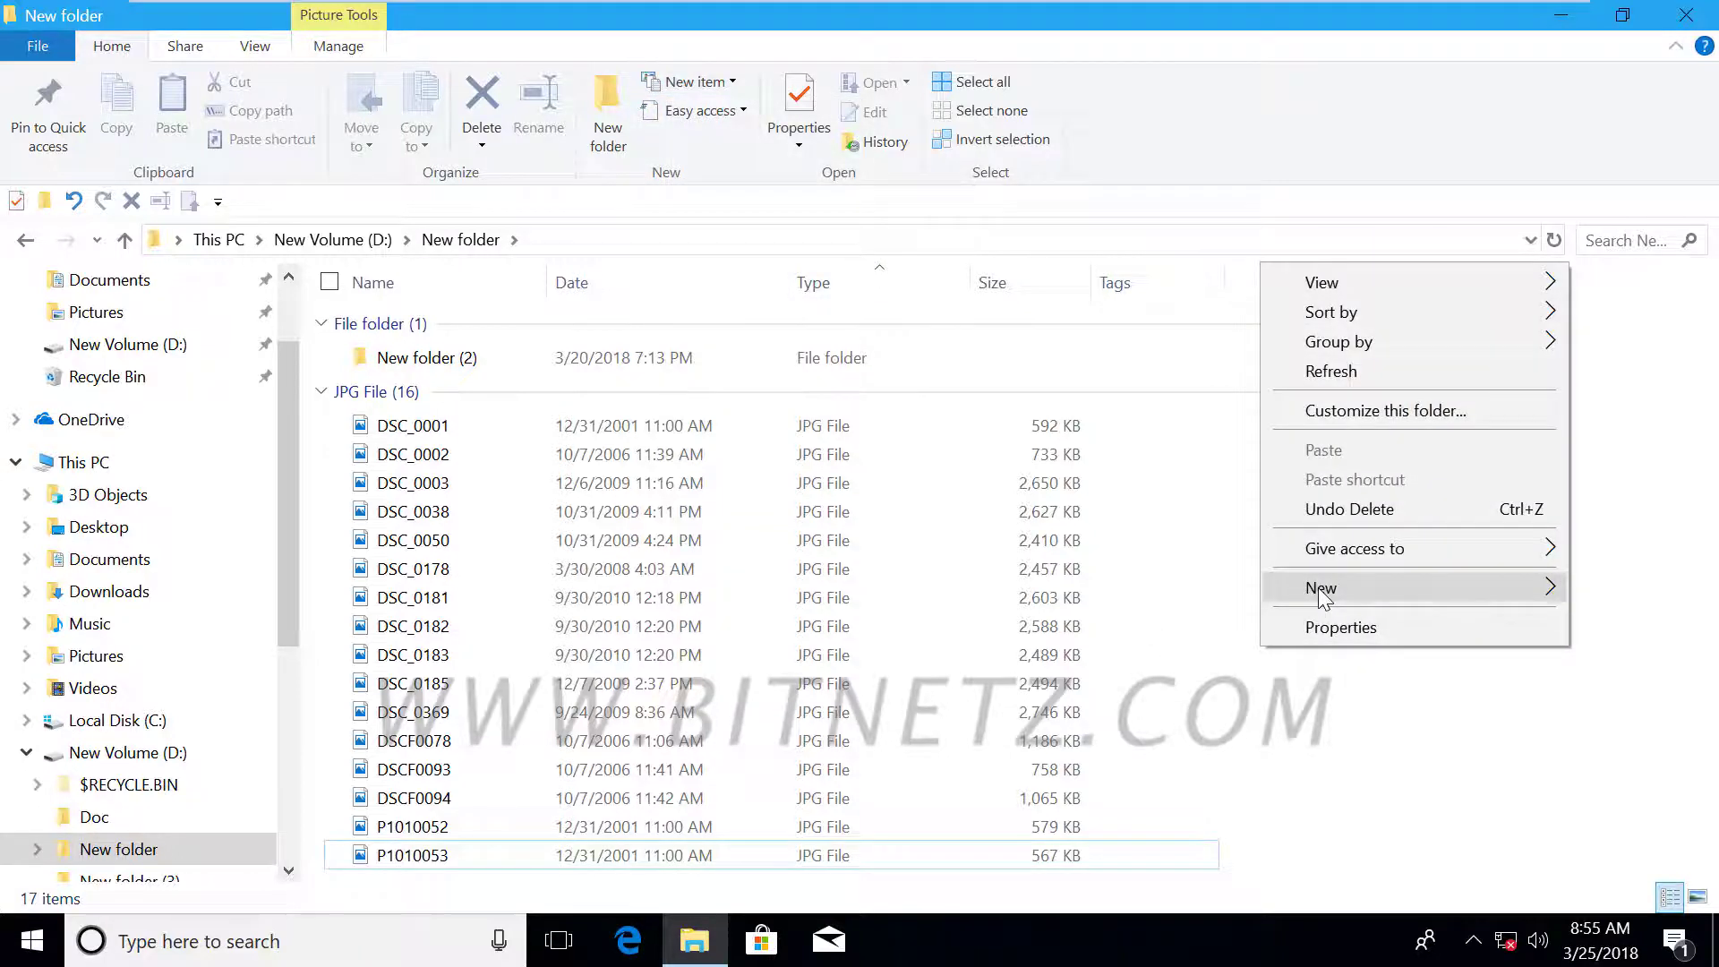
{"action": "mouse_move", "coordinate": [1323, 595]}
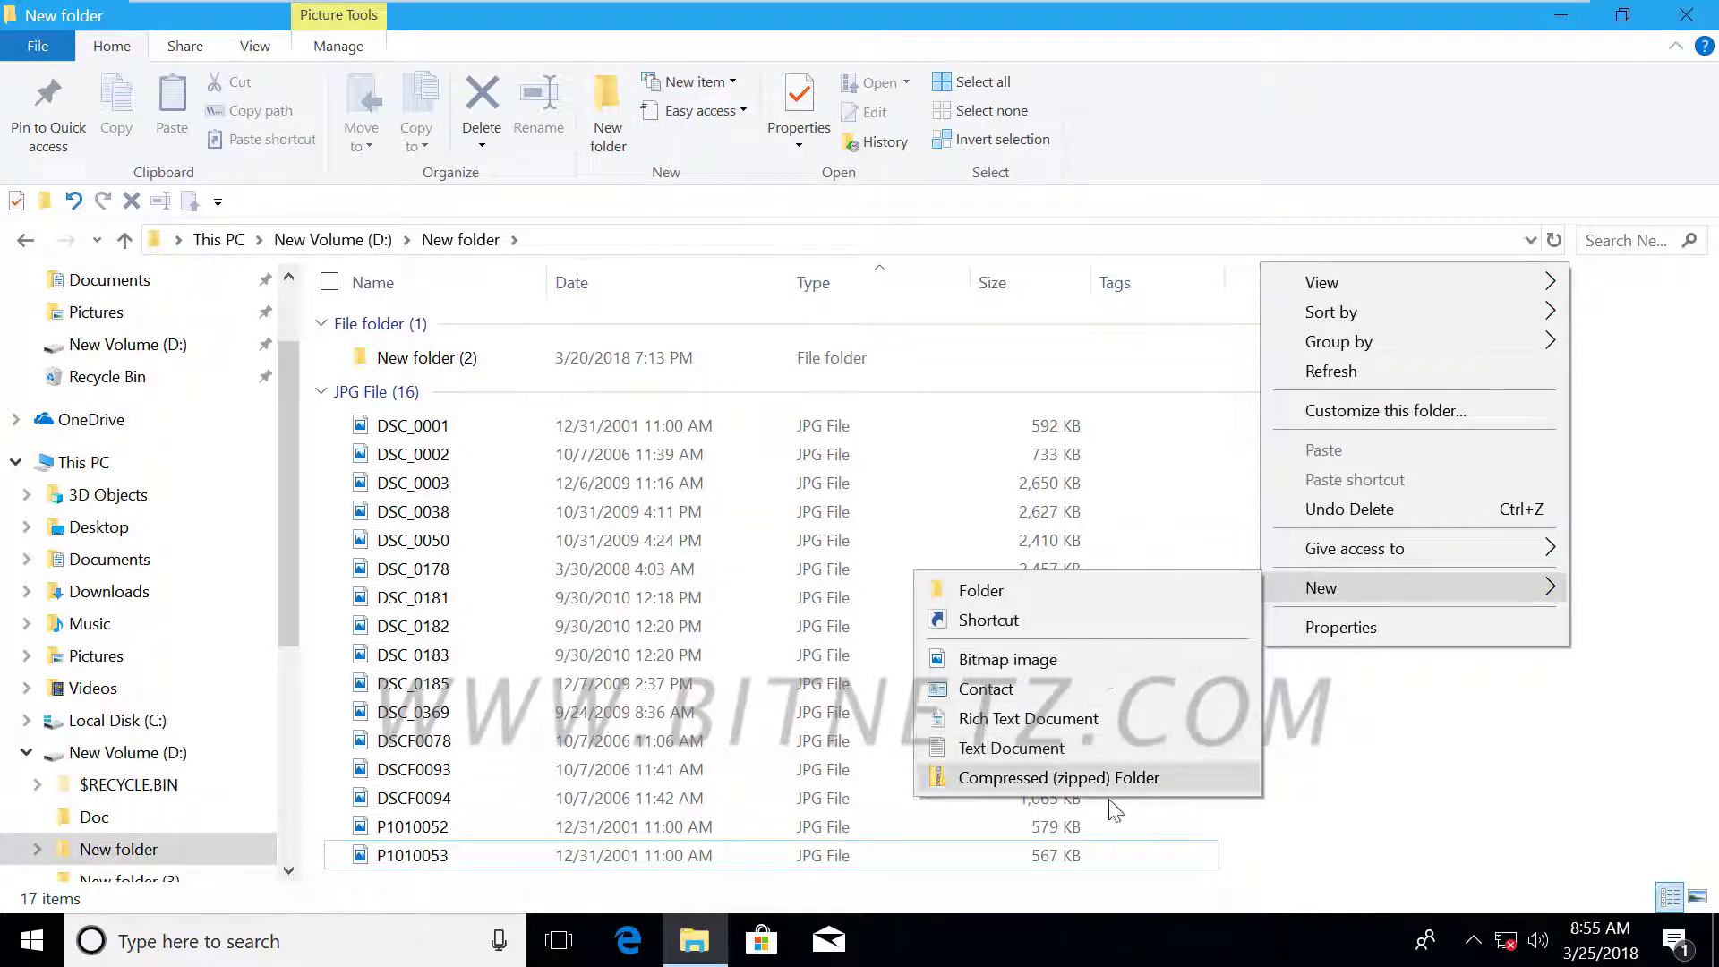
{"action": "left_click", "coordinate": [736, 111]}
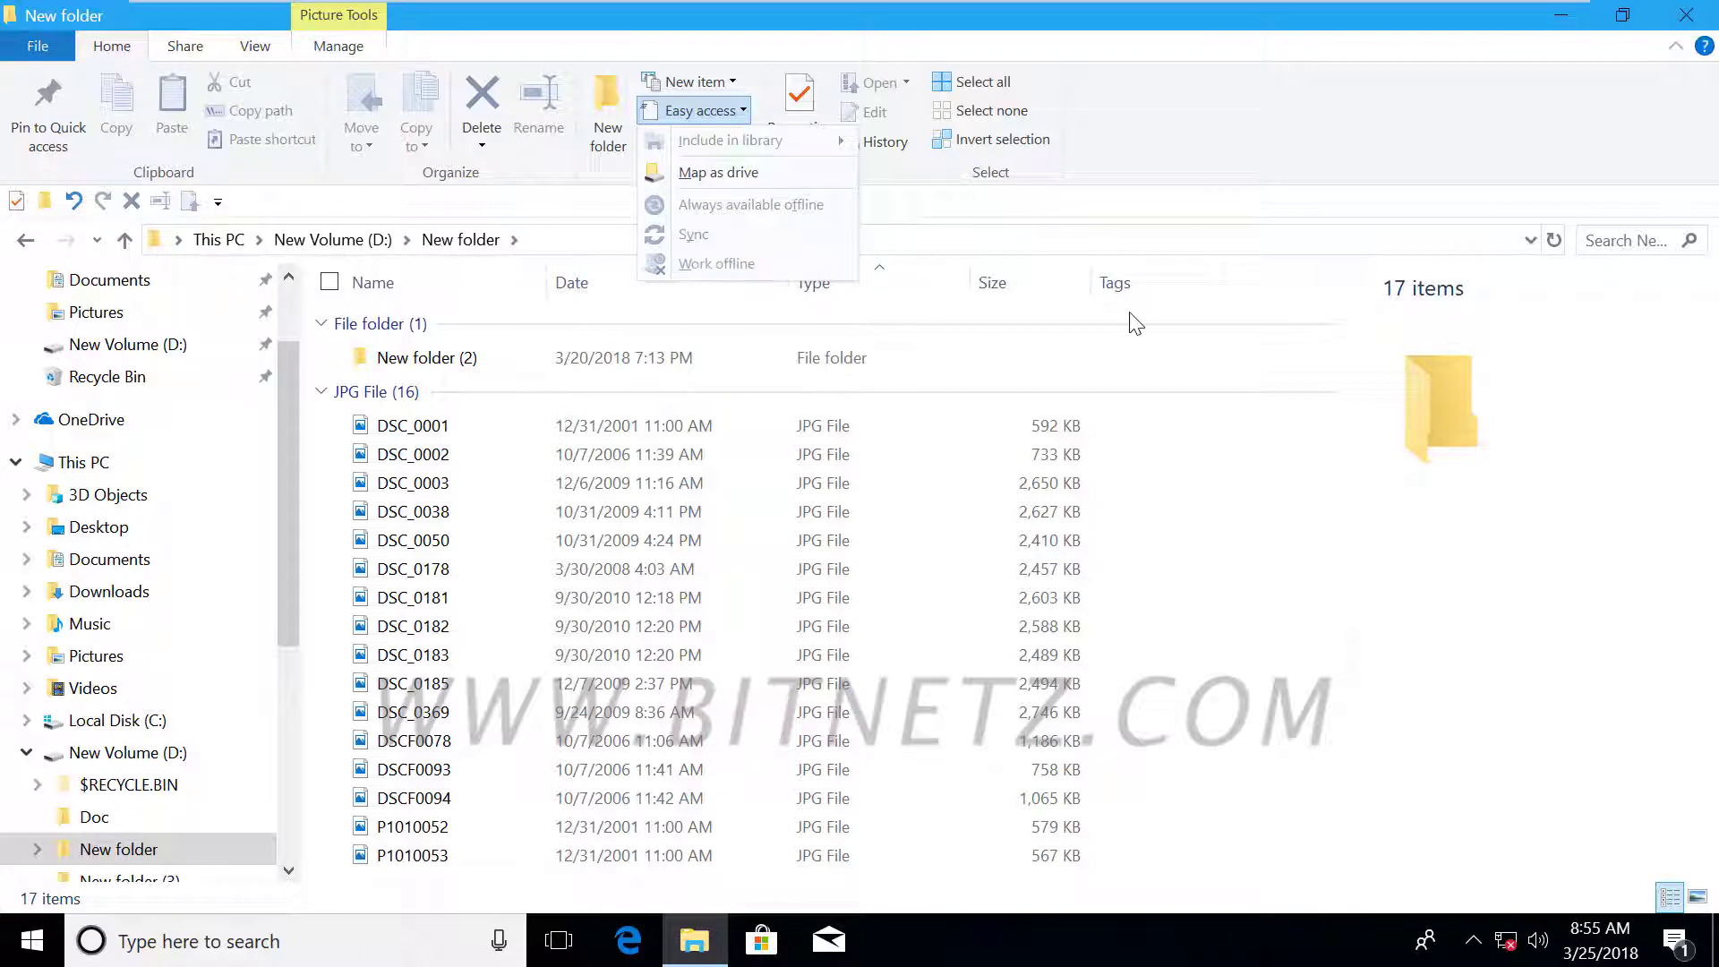
{"action": "left_click", "coordinate": [1278, 534]}
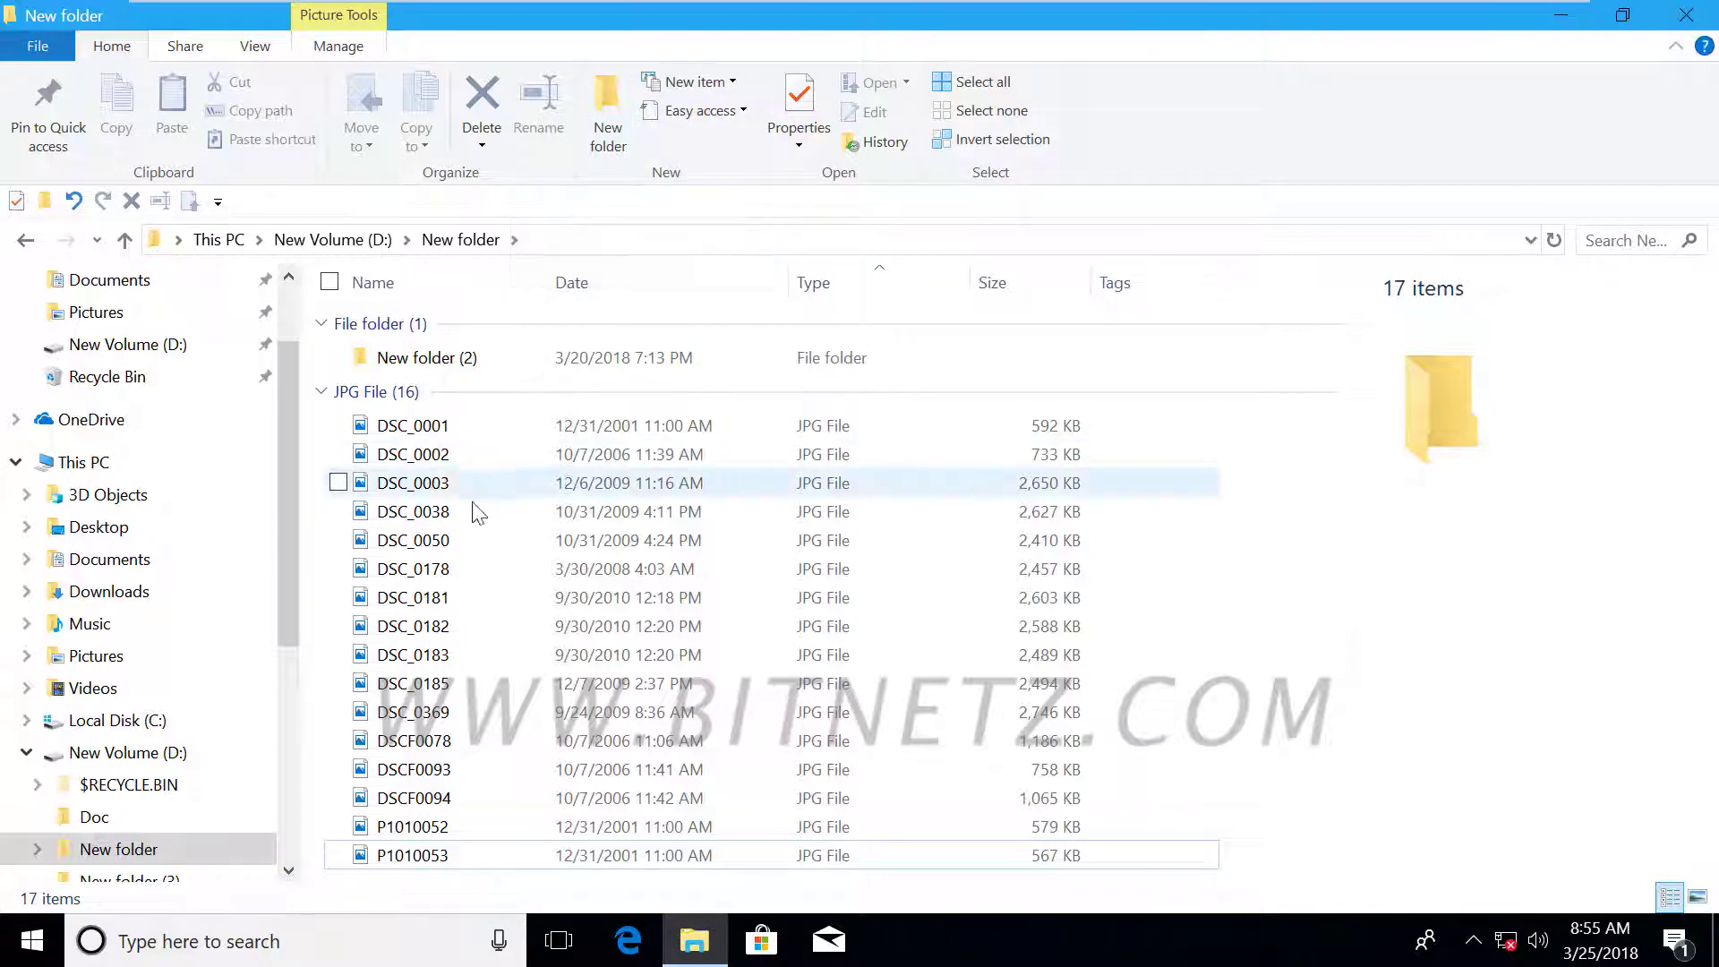
Open DSC_0001's file name for editing, review the file's context commands, and open the name for editing again without renaming it.
{"action": "left_click", "coordinate": [445, 429]}
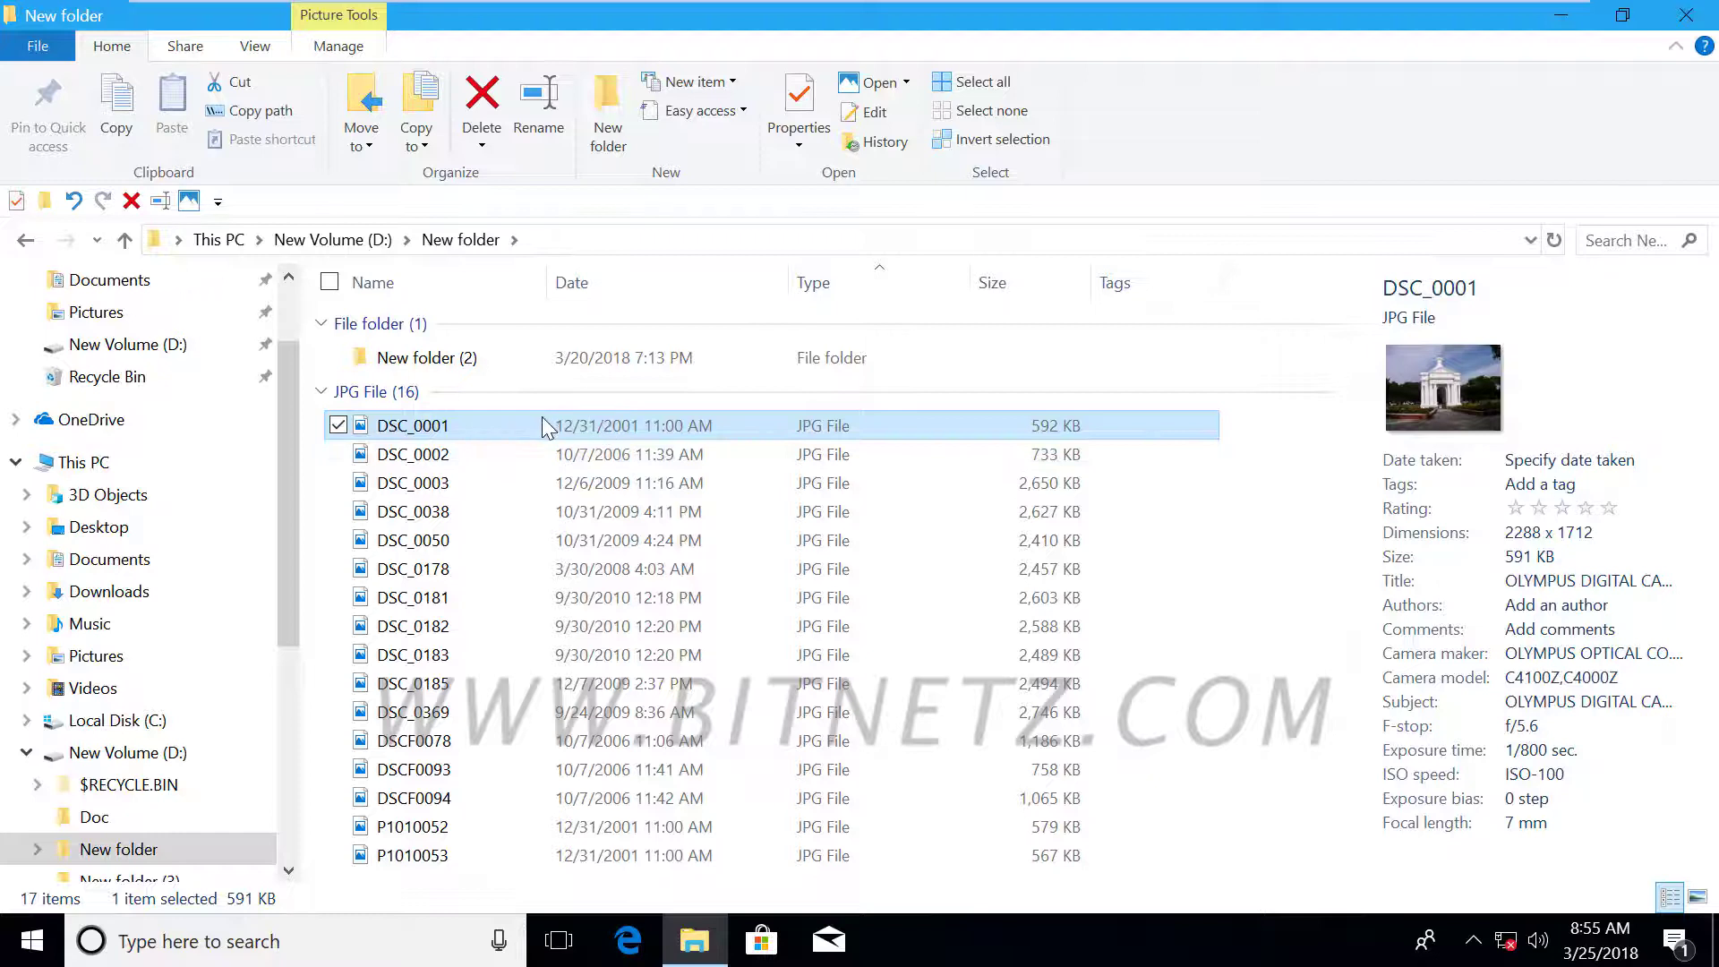
{"action": "left_click", "coordinate": [470, 426]}
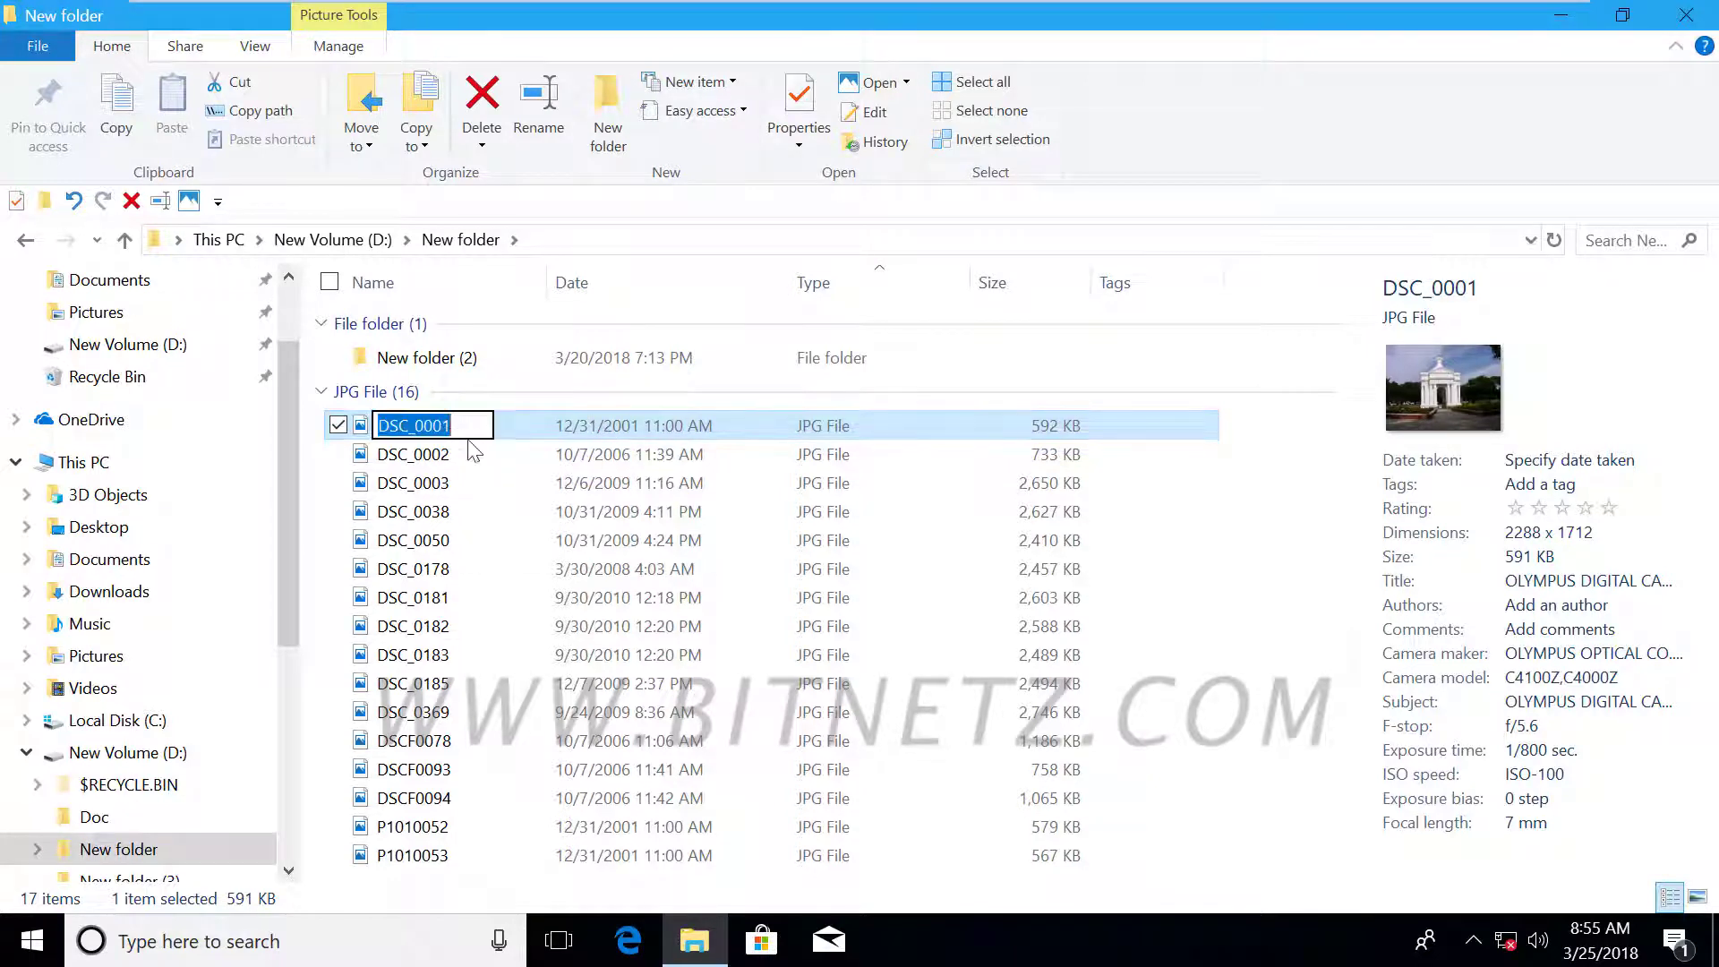
{"action": "left_click", "coordinate": [553, 431]}
{"action": "right_click", "coordinate": [552, 424]}
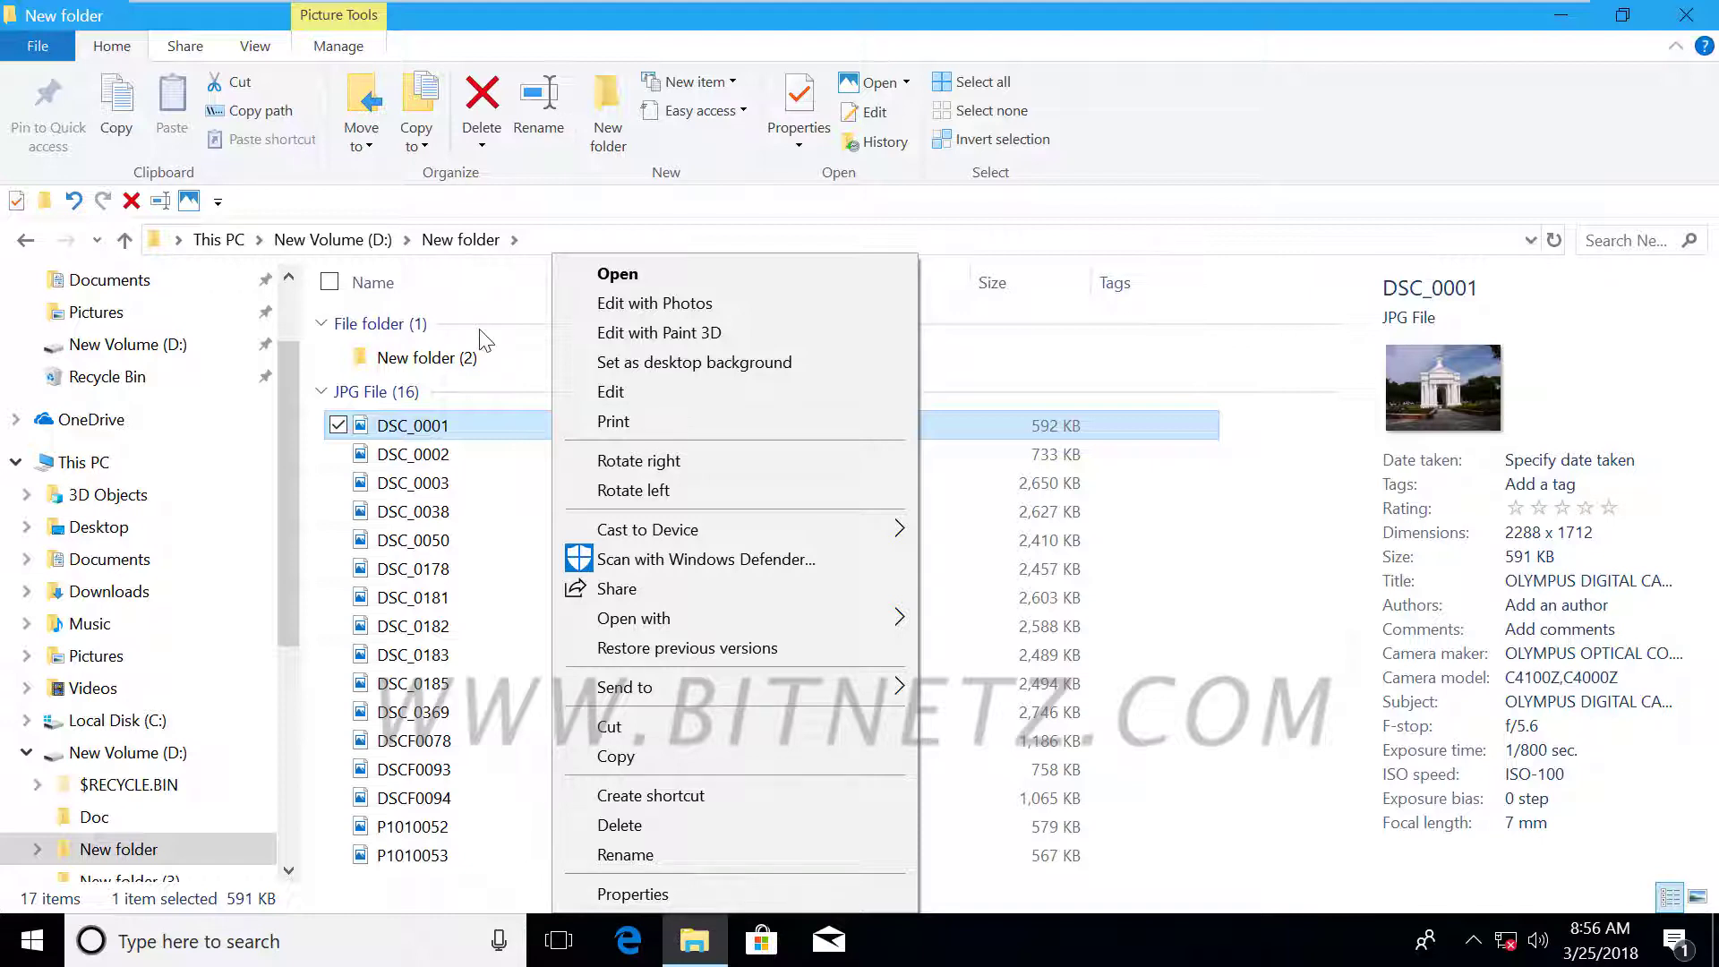
{"action": "left_click", "coordinate": [459, 426]}
{"action": "key", "text": "F2"}
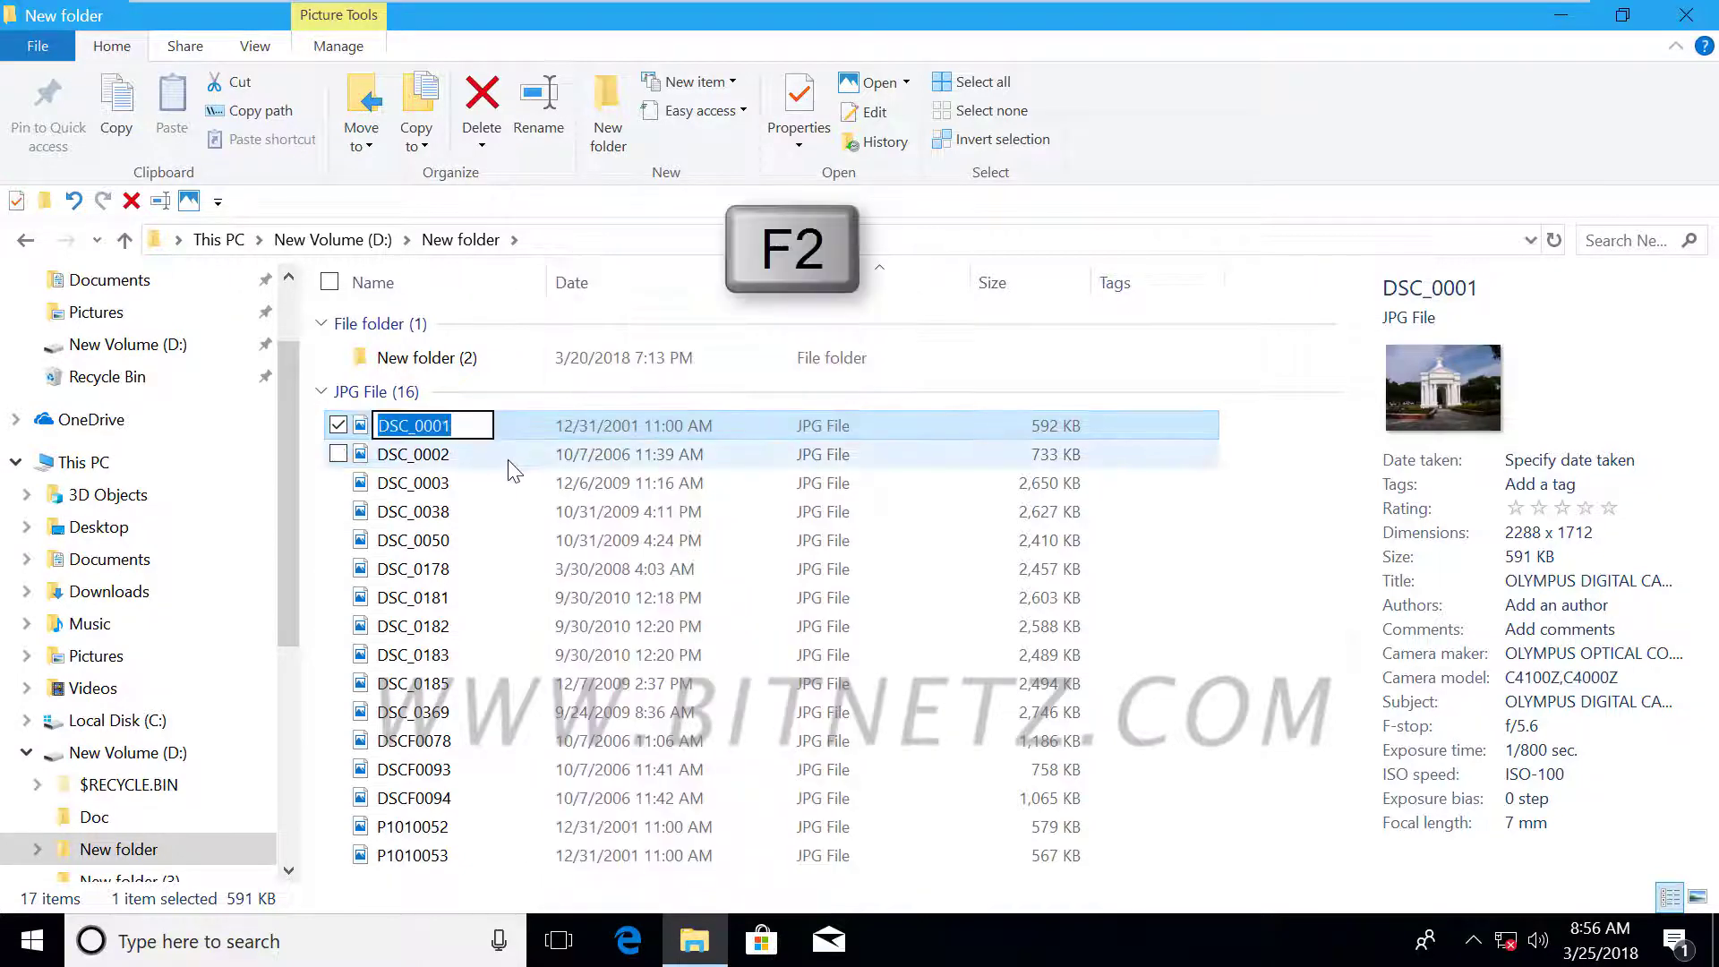
{"action": "left_click", "coordinate": [1190, 583]}
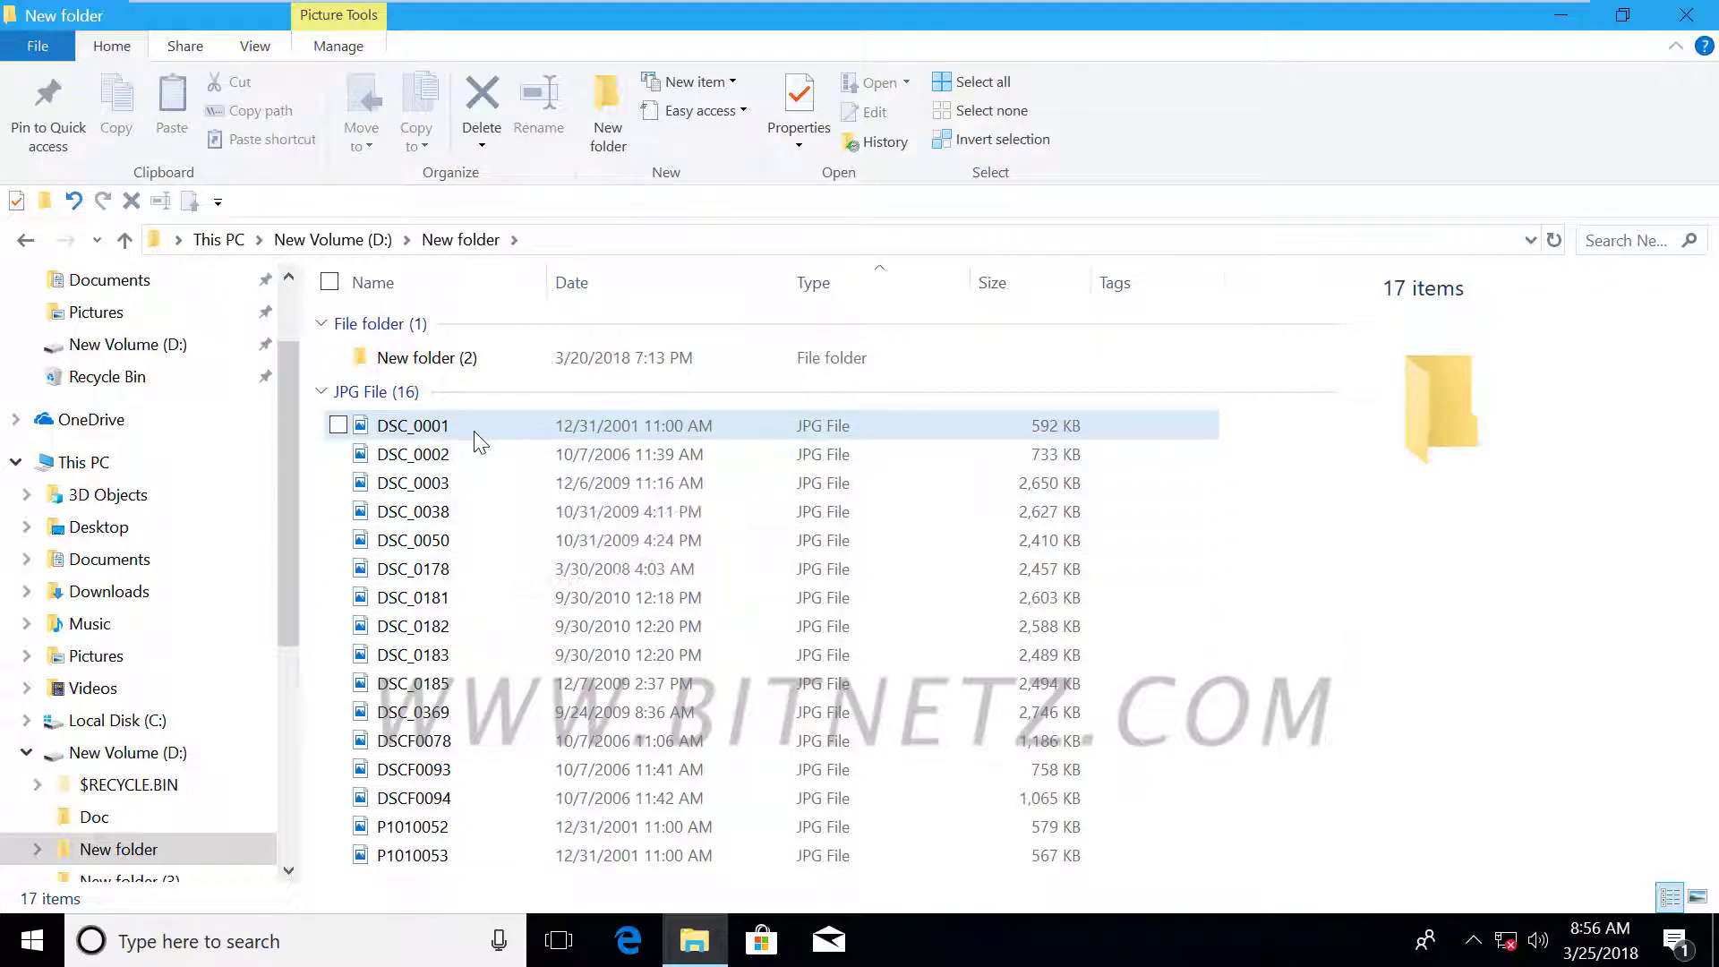
Rename all the JPG files from DSC_0001 to P1010053 together with the base name pondy.
{"action": "mouse_move", "coordinate": [480, 428]}
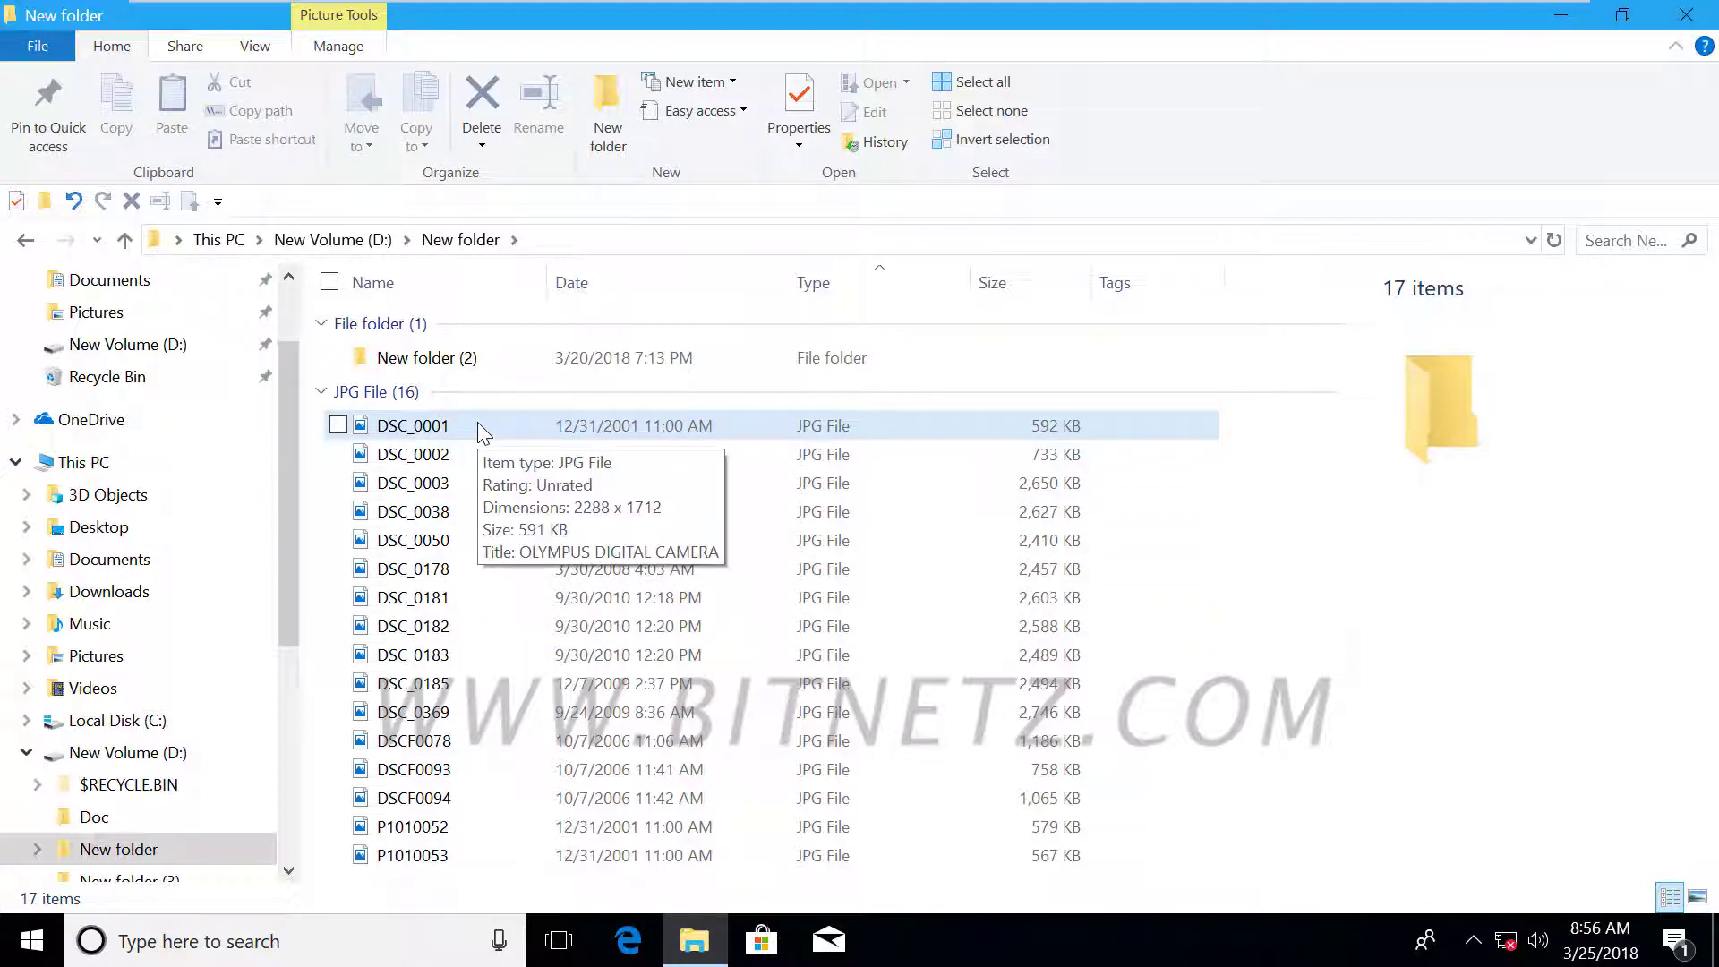
{"action": "left_click", "coordinate": [478, 425]}
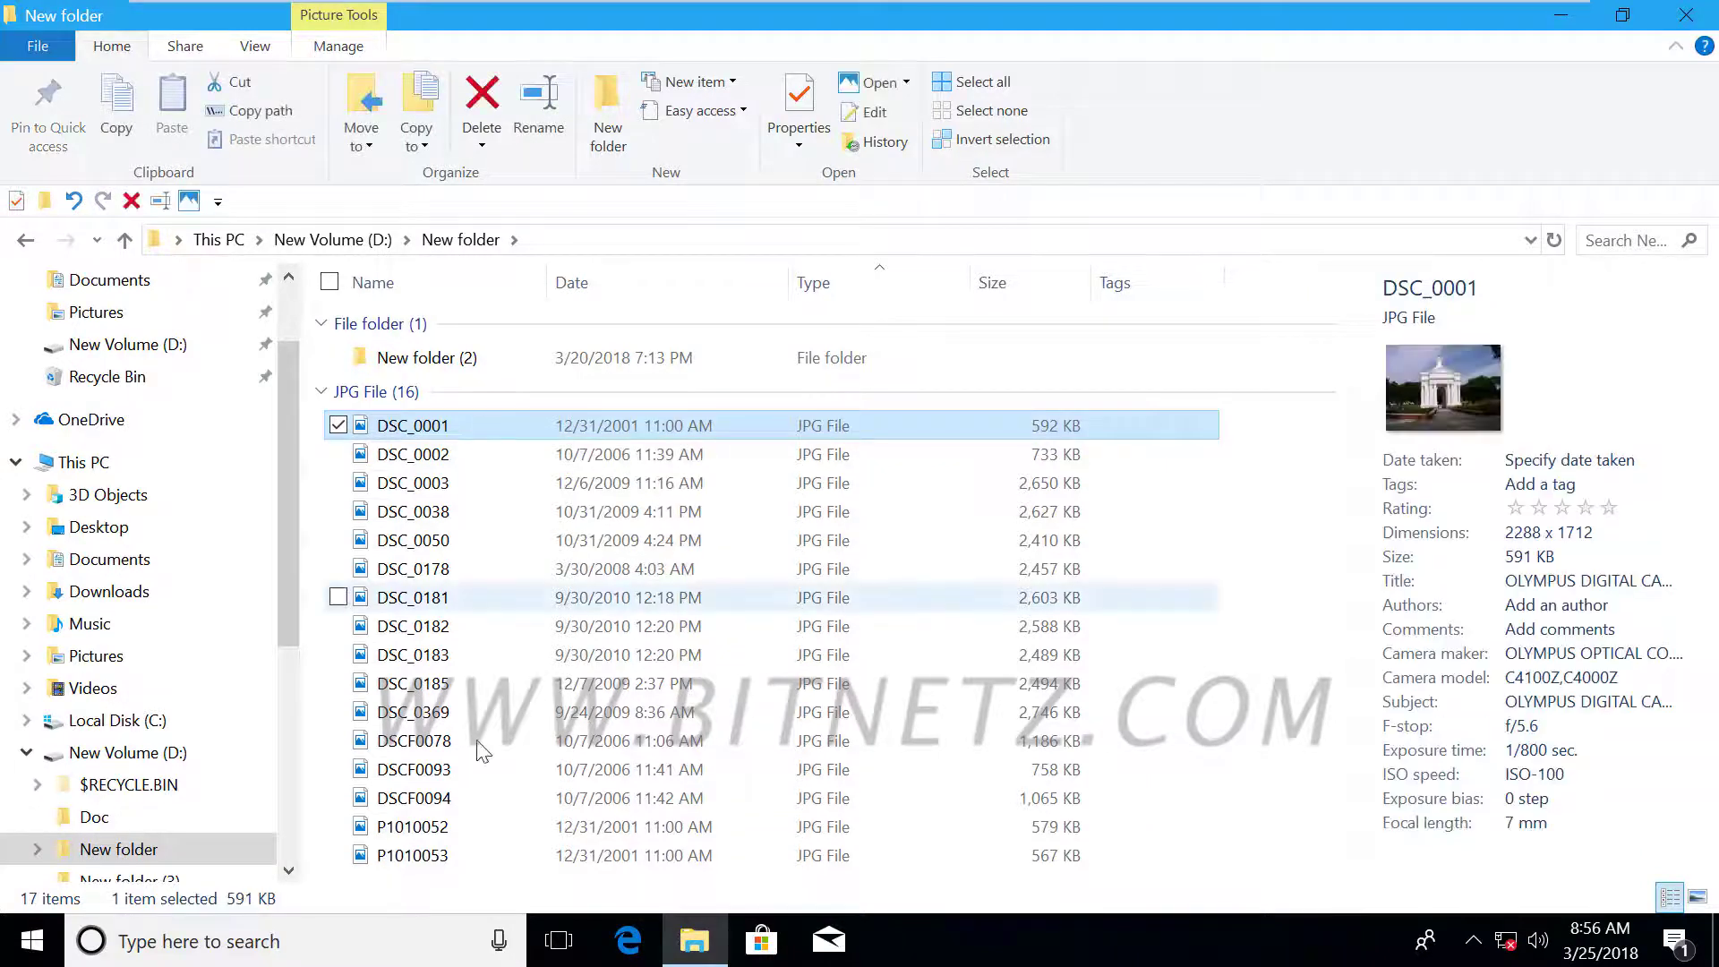
{"action": "left_click", "coordinate": [445, 854], "text": "shift"}
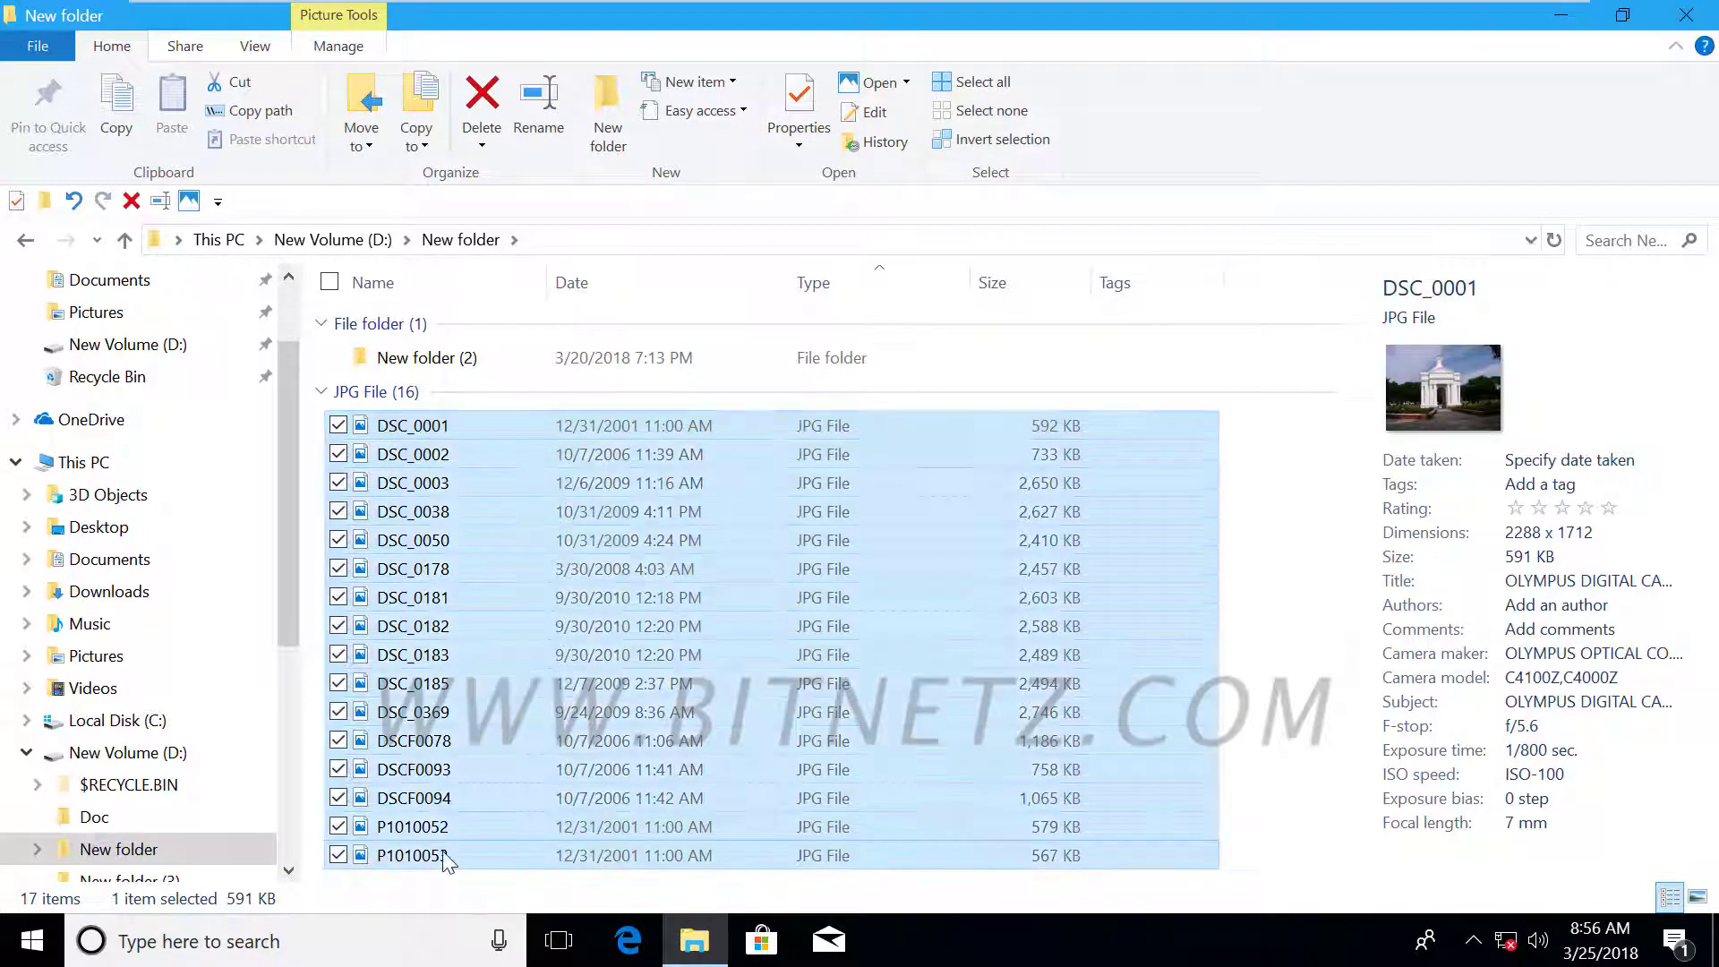
{"action": "right_click", "coordinate": [440, 444]}
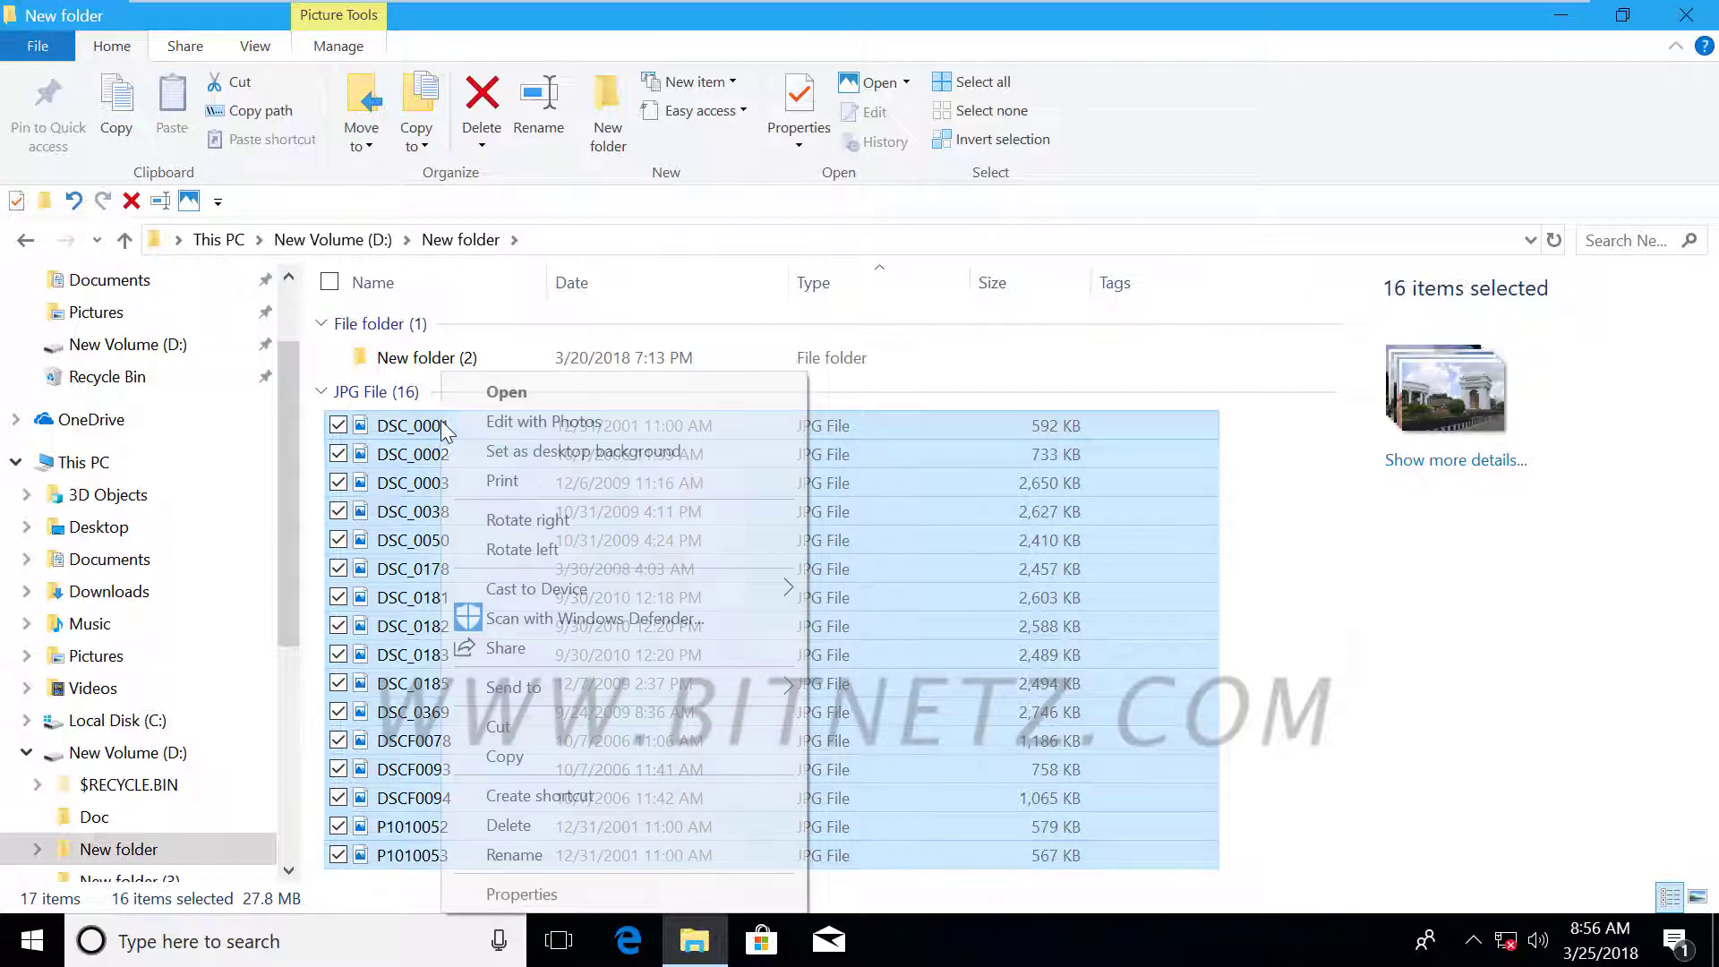
{"action": "left_click", "coordinate": [515, 855]}
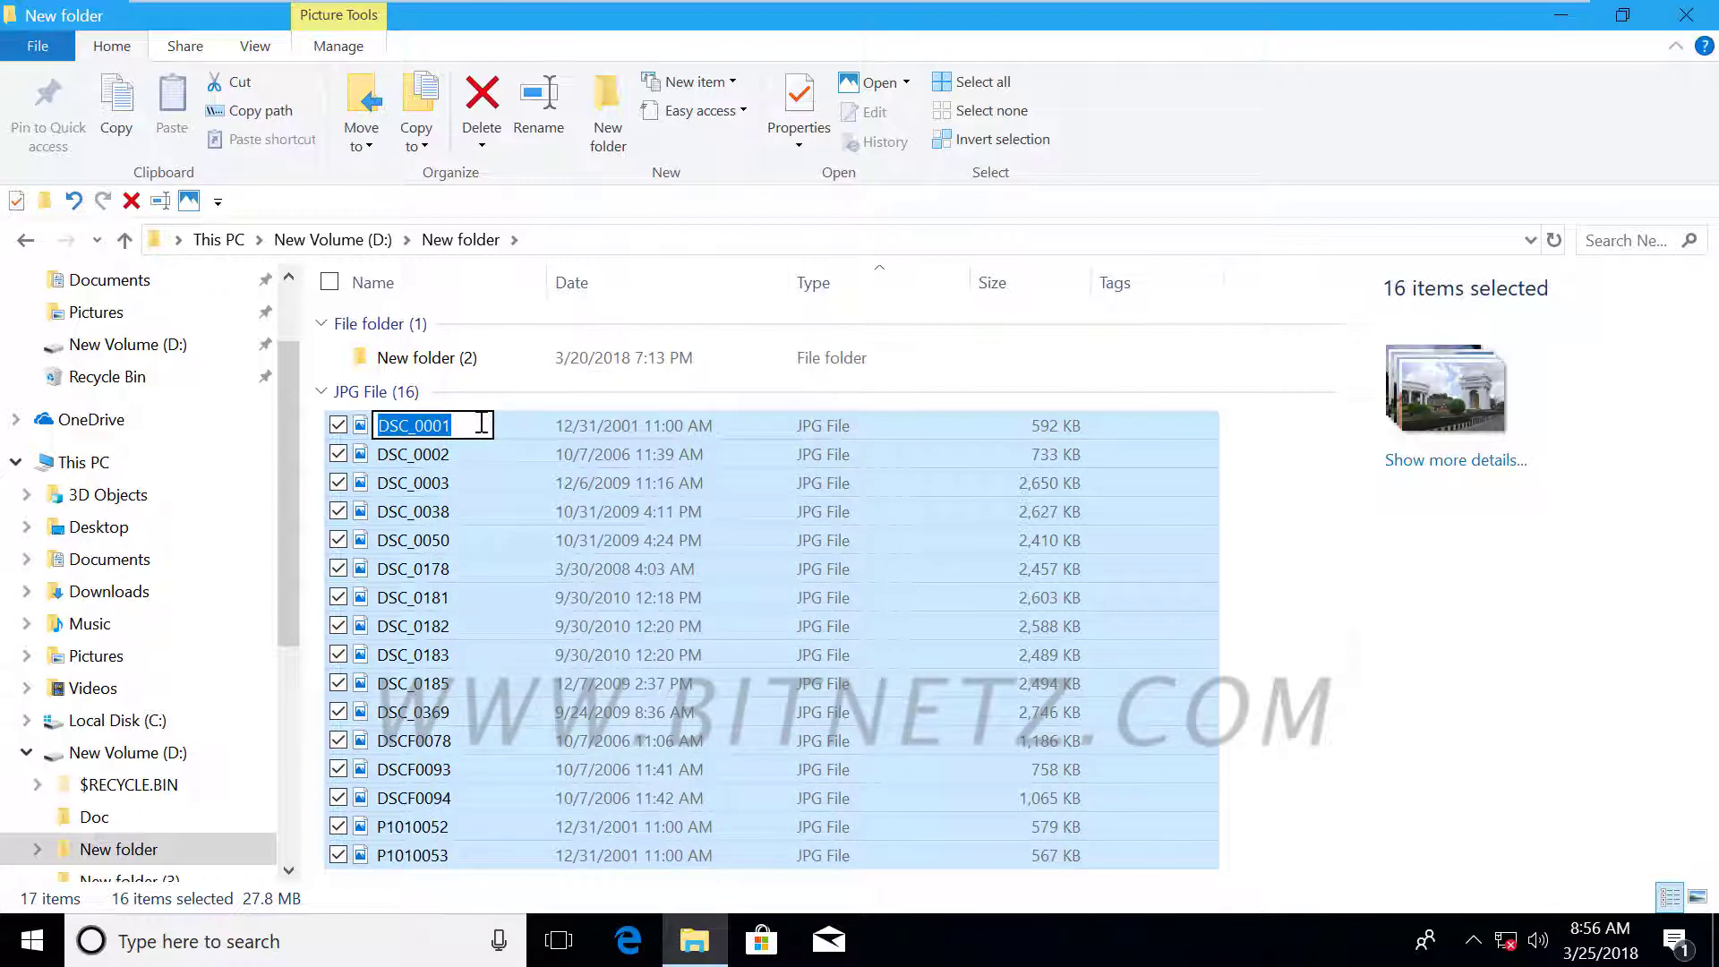
{"action": "type", "text": "pon"}
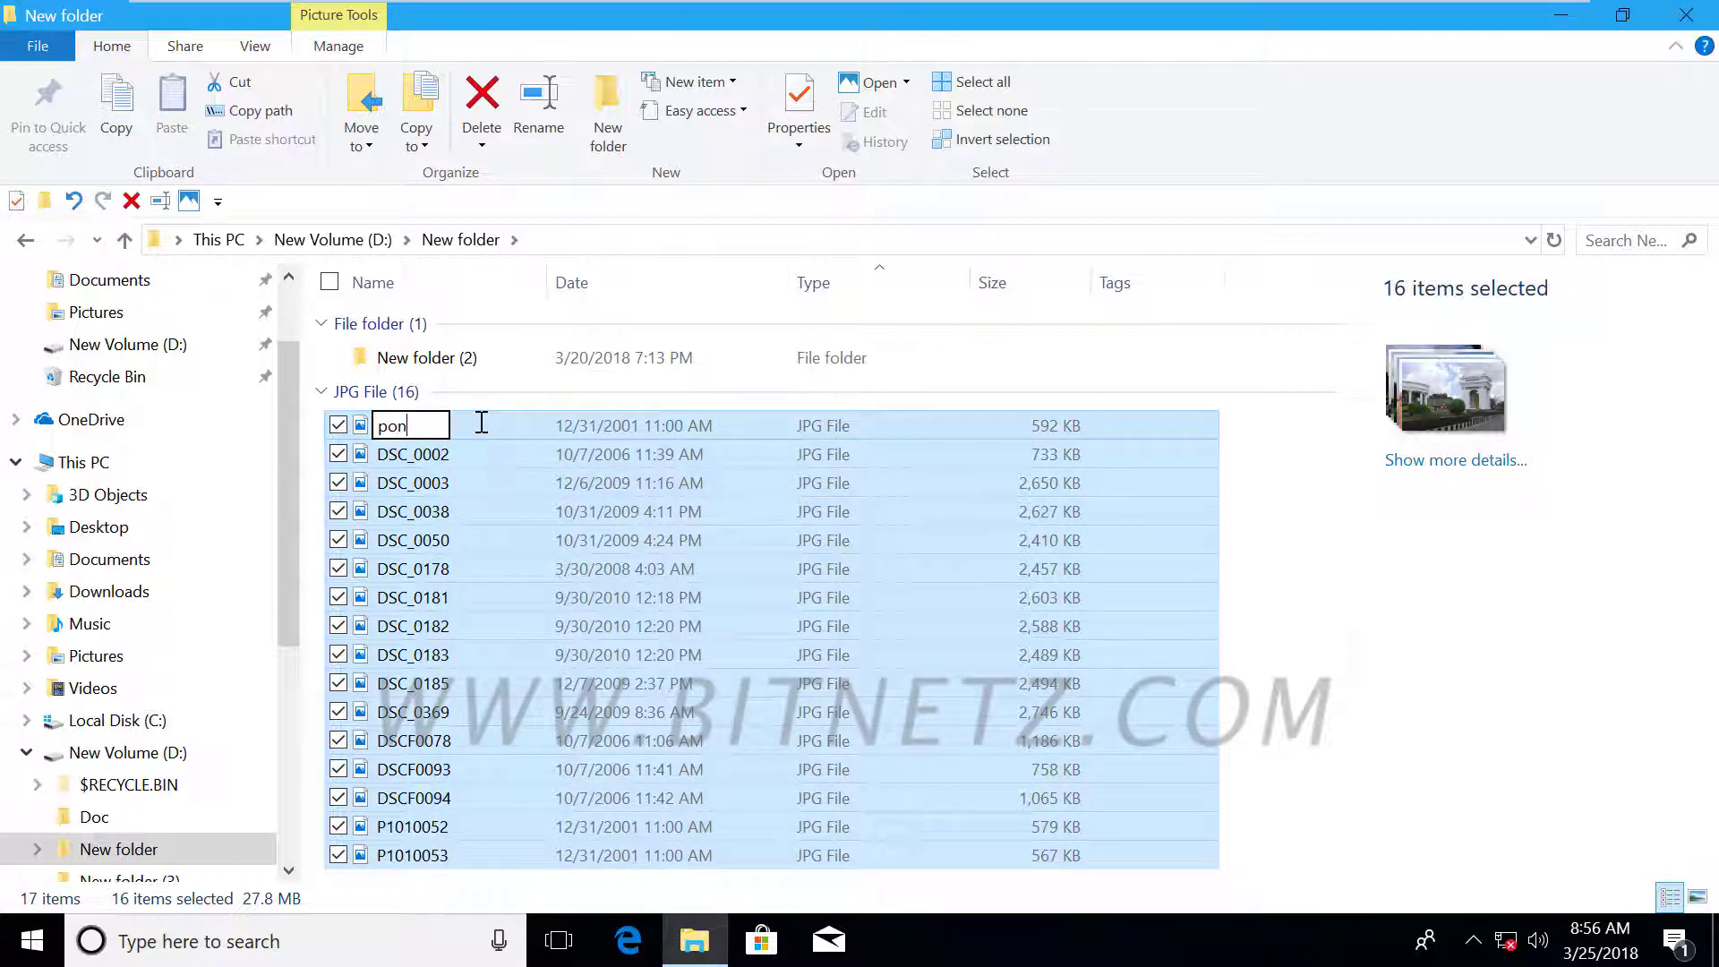
{"action": "type", "text": "dy"}
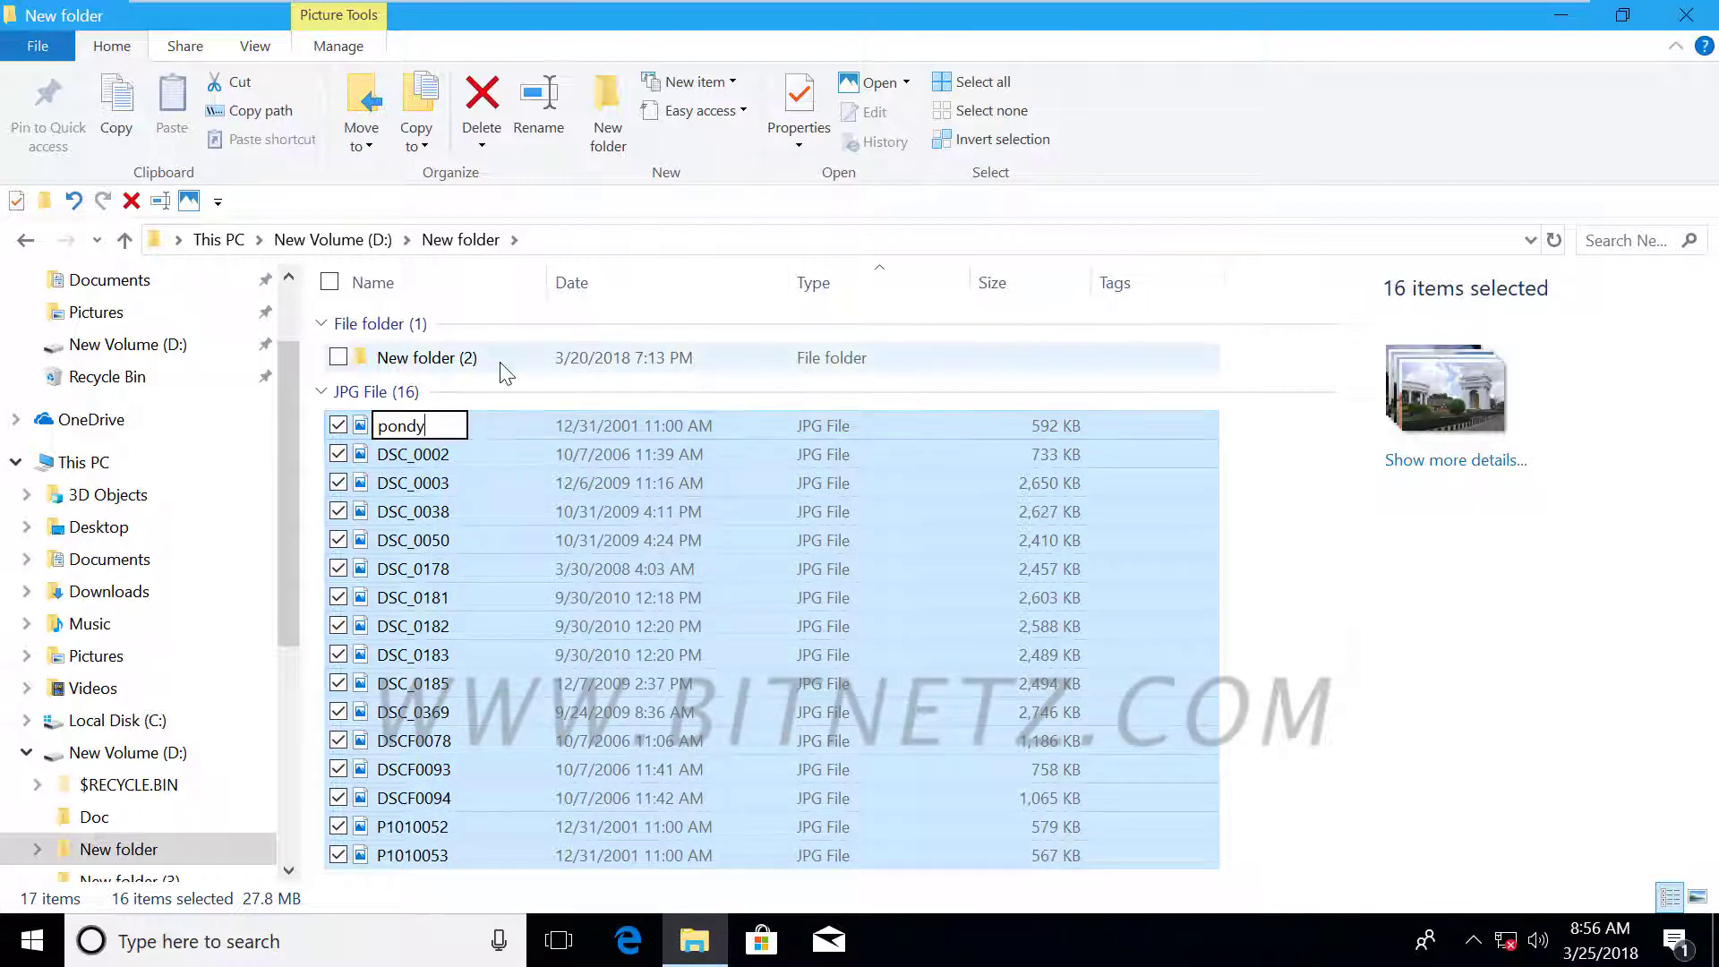
{"action": "key", "text": "Return"}
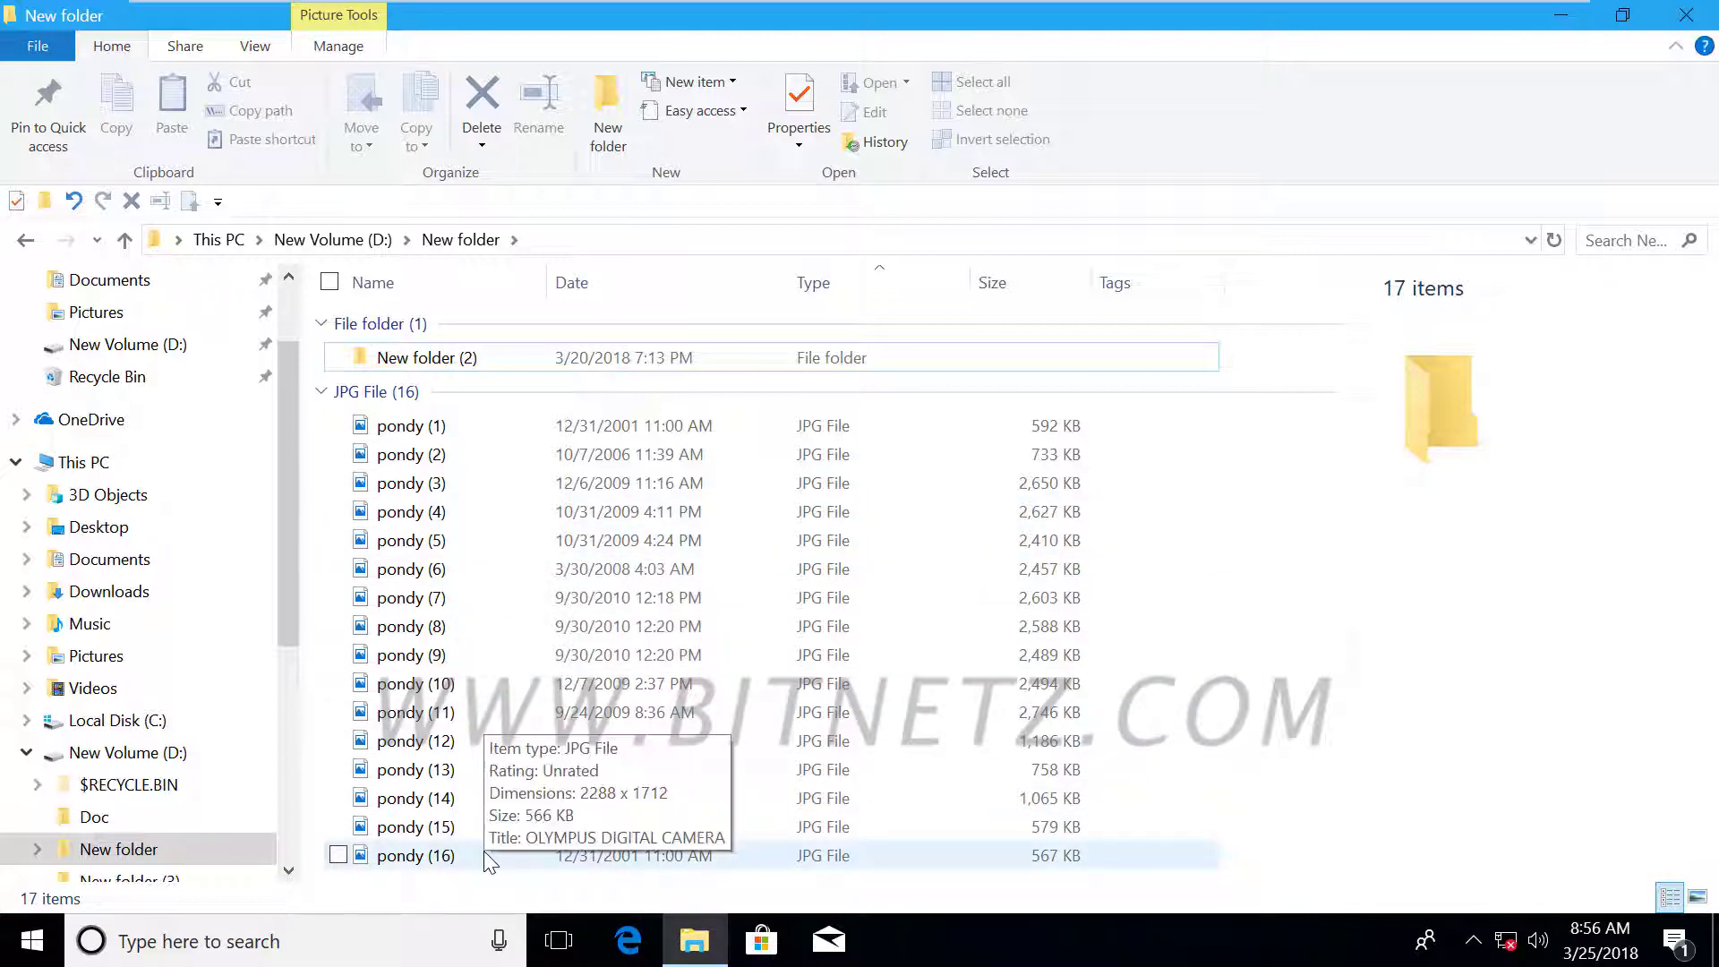
Display the folder contents as extra large icons and turn off the Details pane.
{"action": "left_click", "coordinate": [255, 46]}
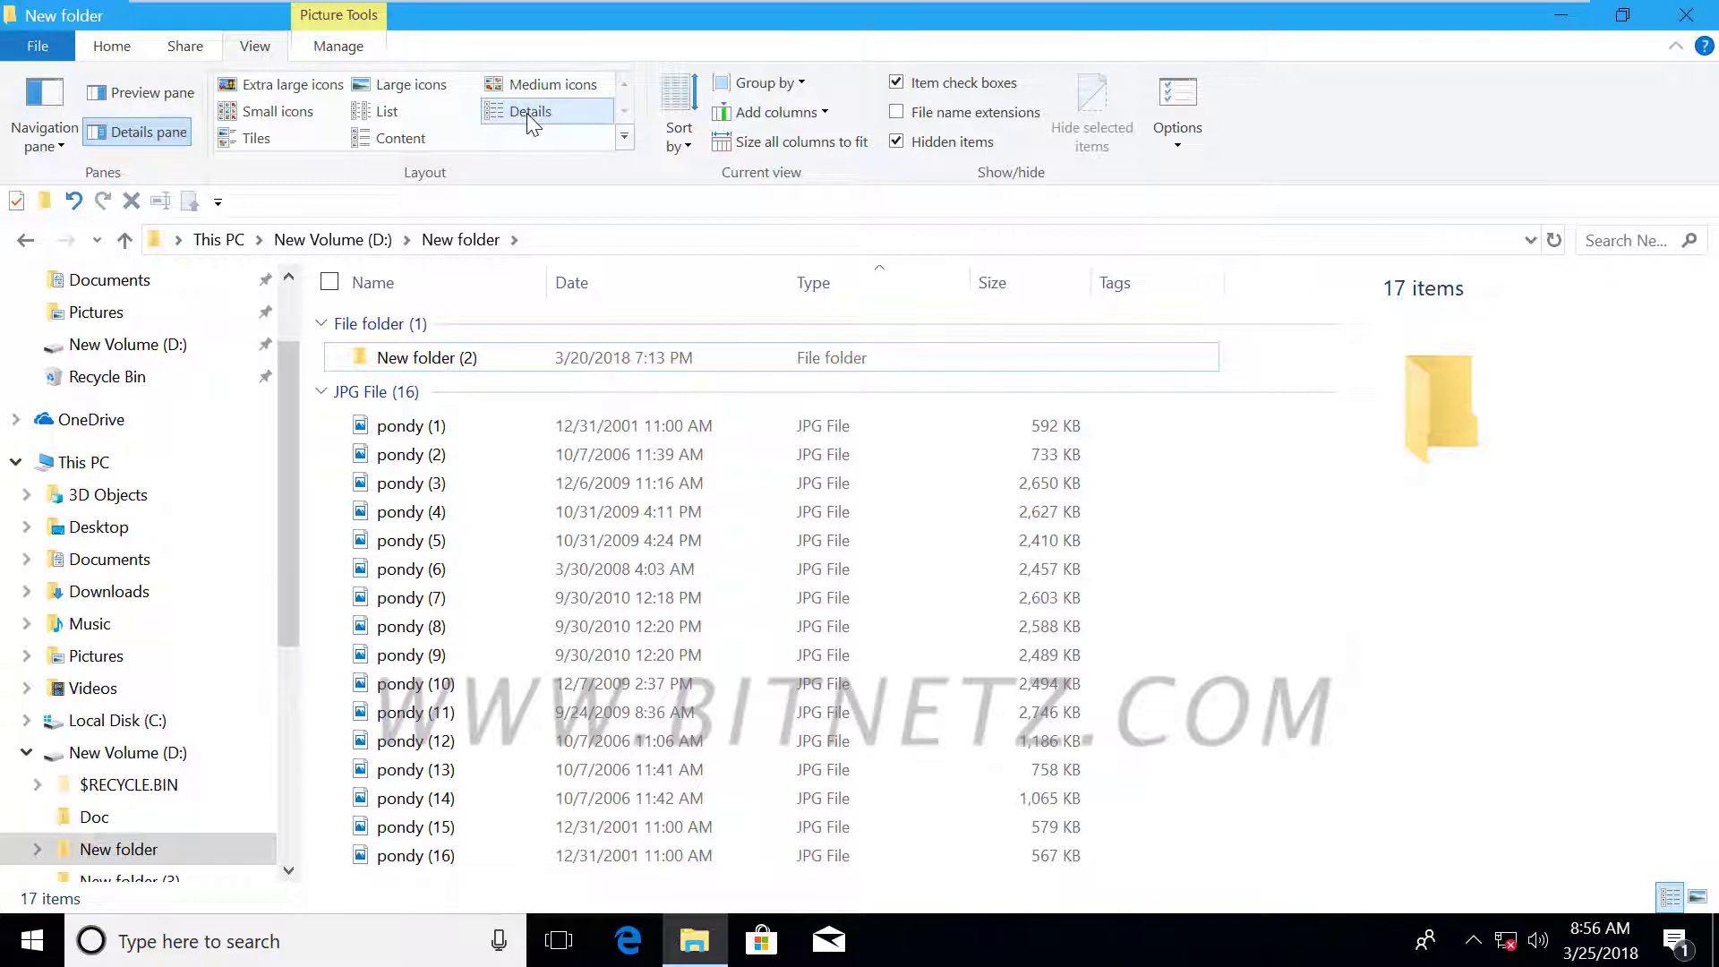
{"action": "left_click", "coordinate": [293, 85]}
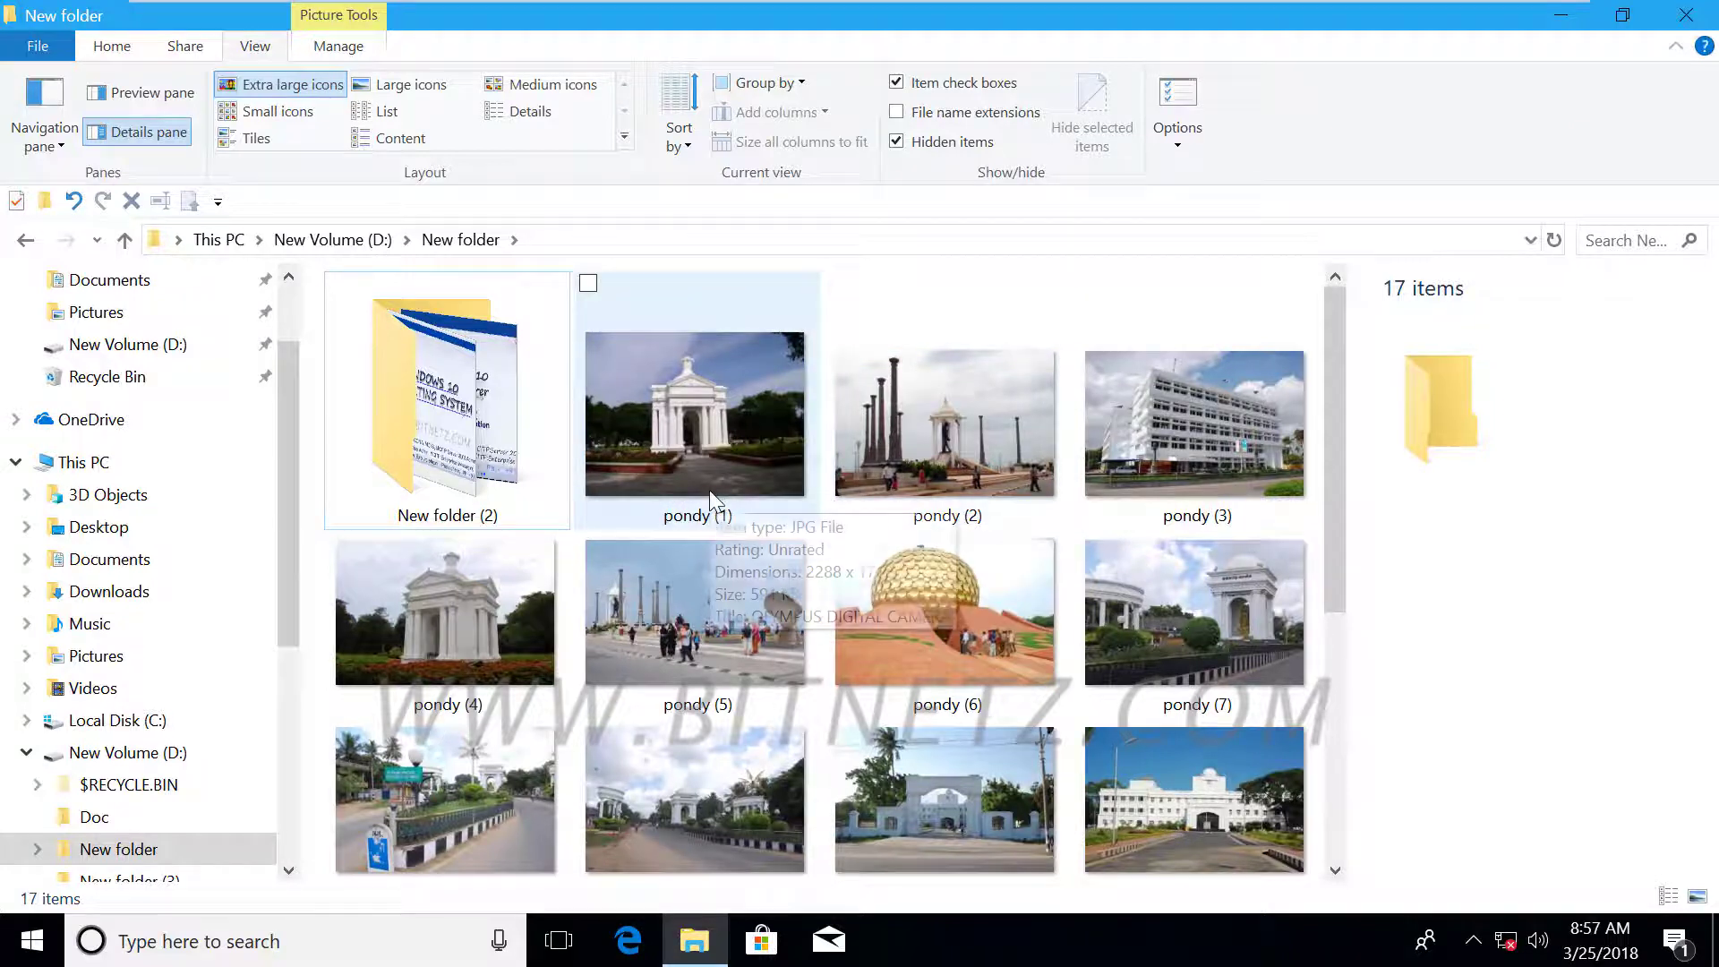
{"action": "mouse_move", "coordinate": [697, 442]}
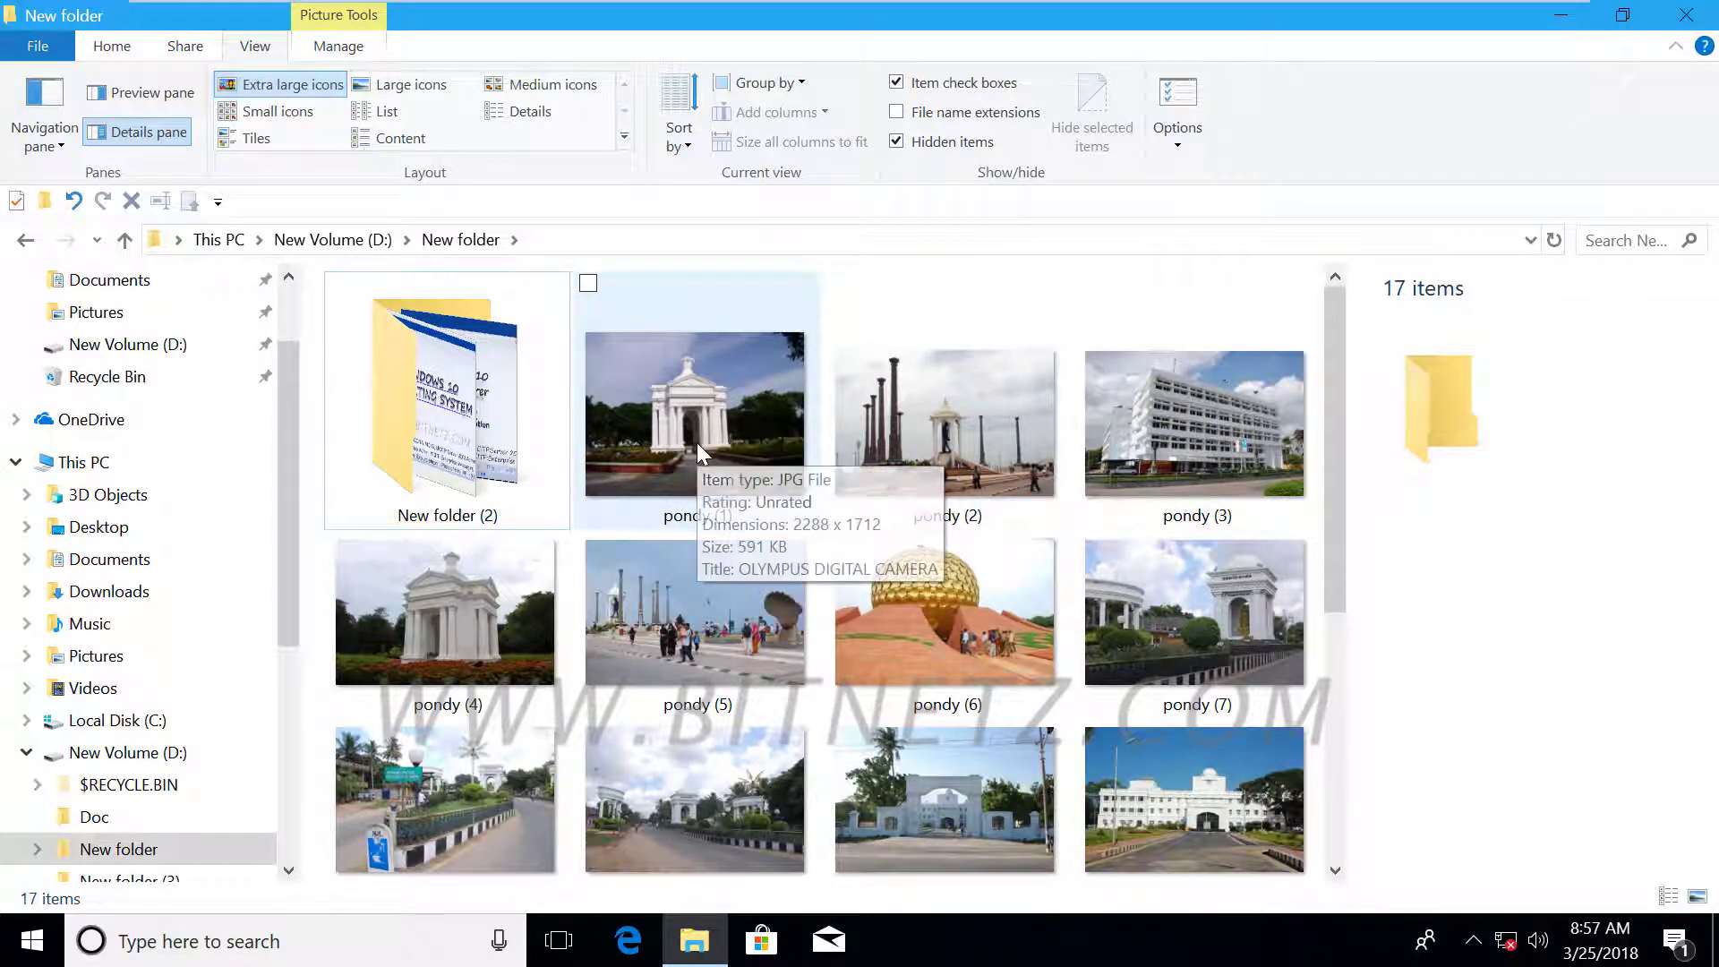
{"action": "left_click", "coordinate": [139, 136]}
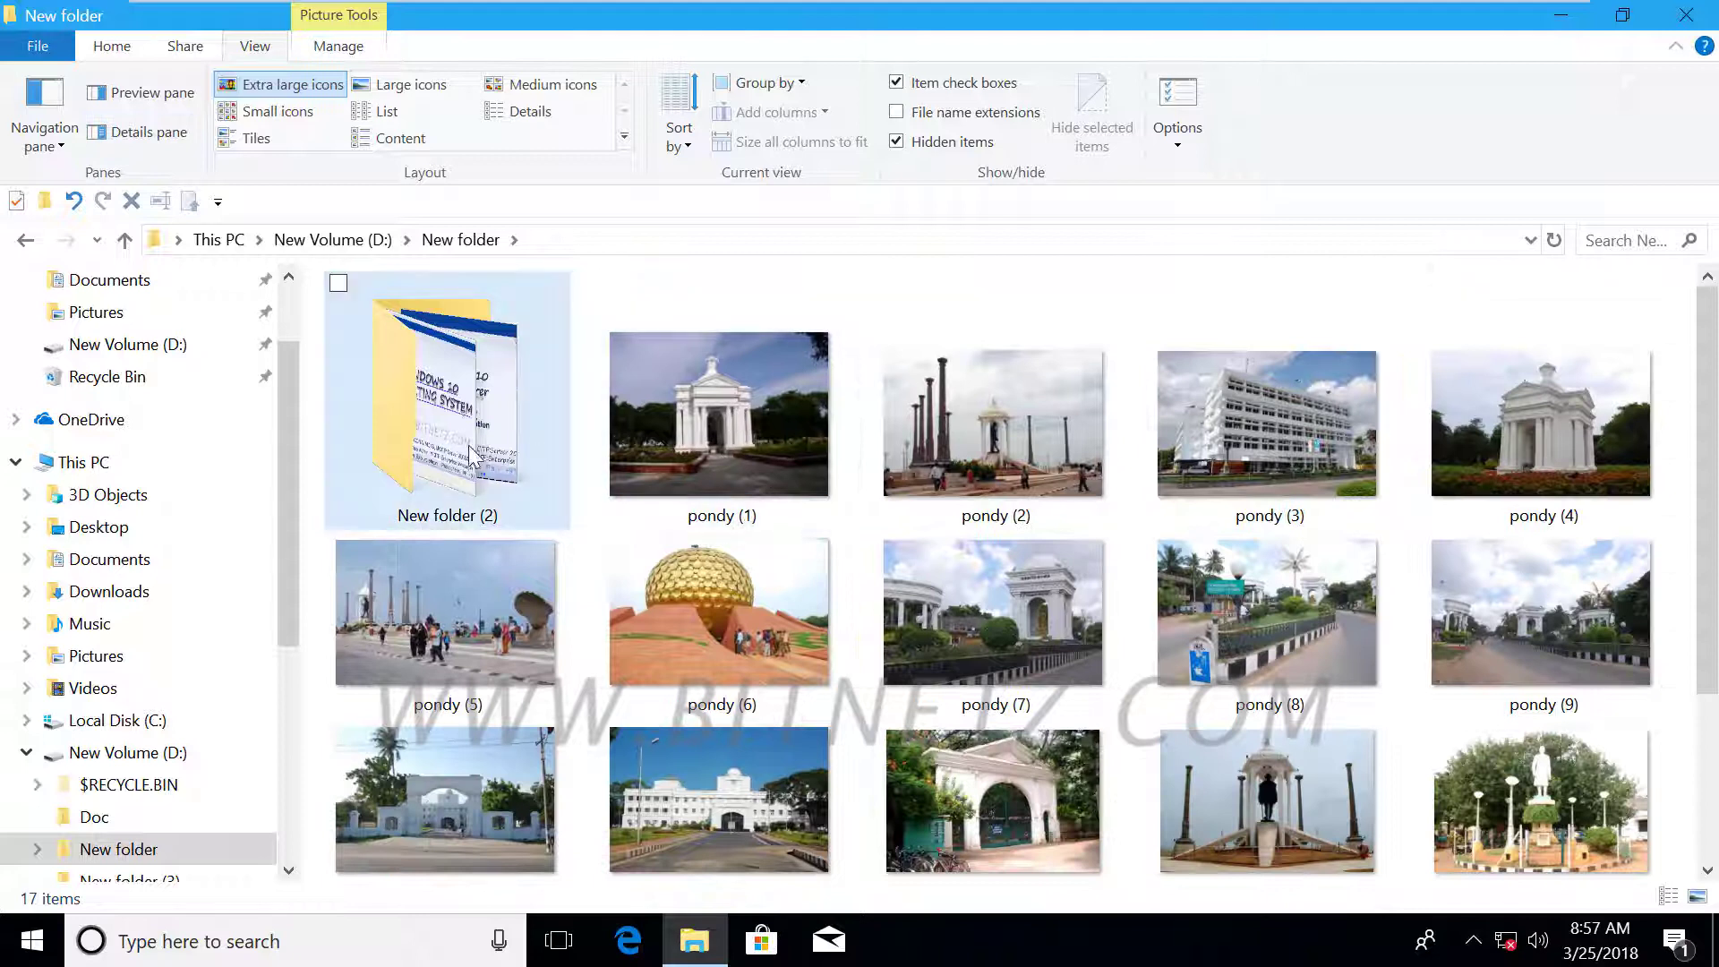
Move New folder (2) up one level to New Volume (D:).
{"action": "mouse_move", "coordinate": [473, 459]}
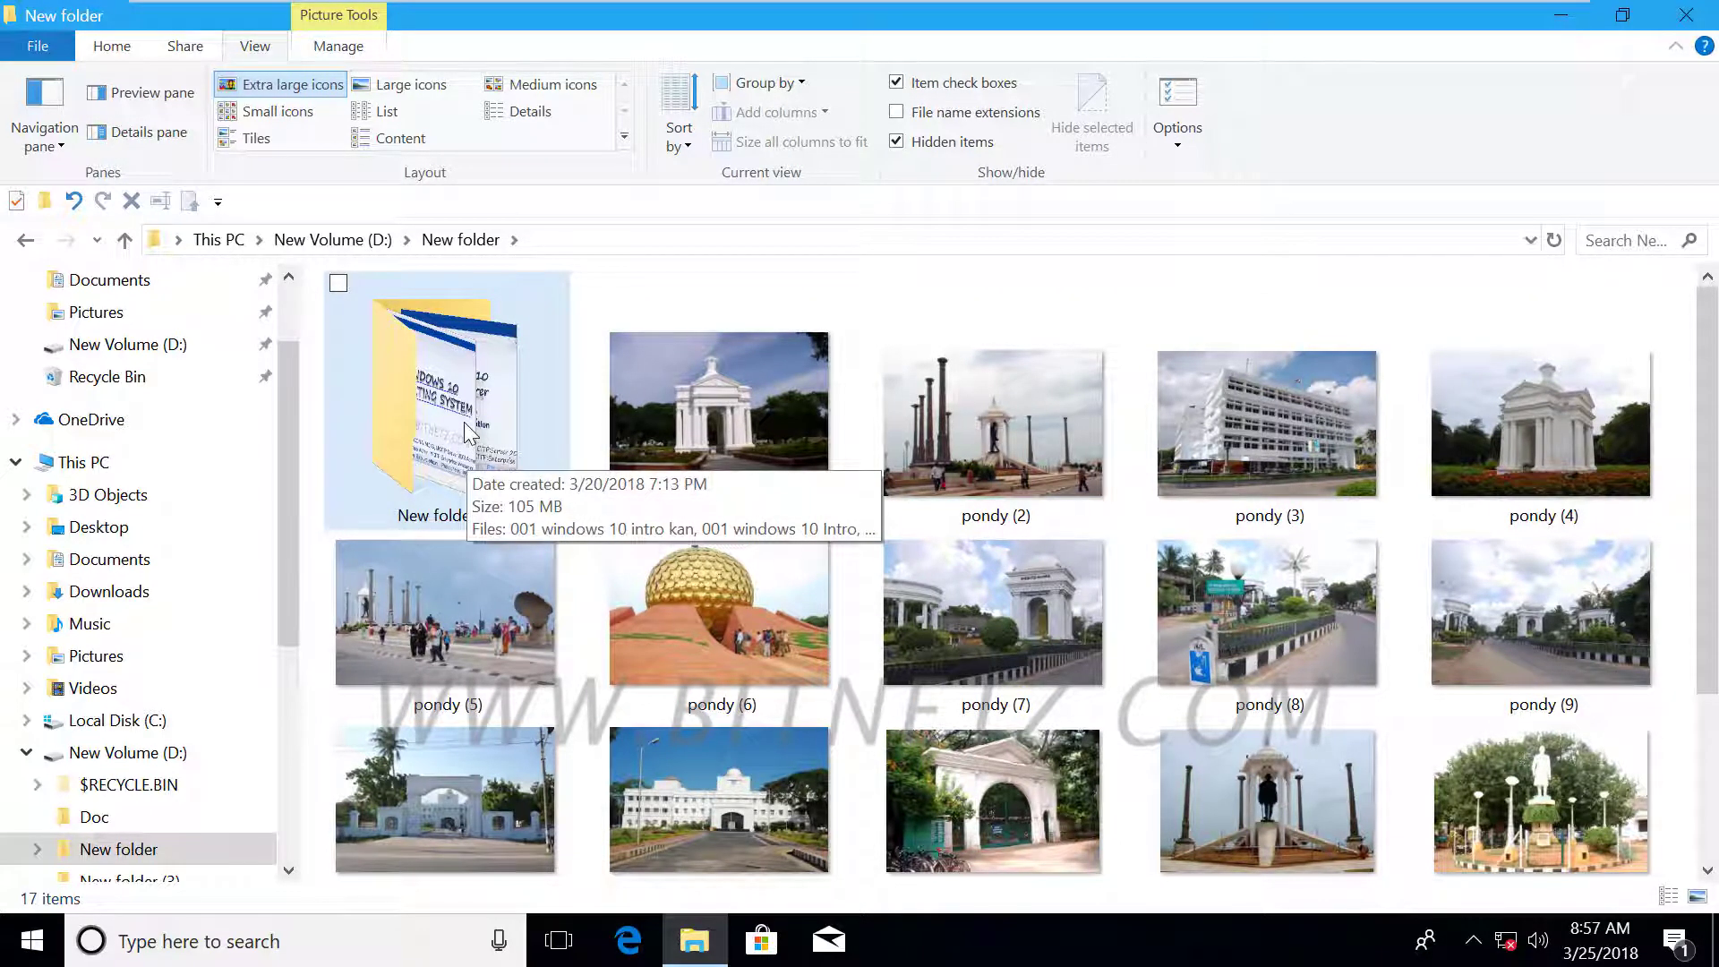
{"action": "left_click_drag", "start_coordinate": [465, 430], "coordinate": [353, 238]}
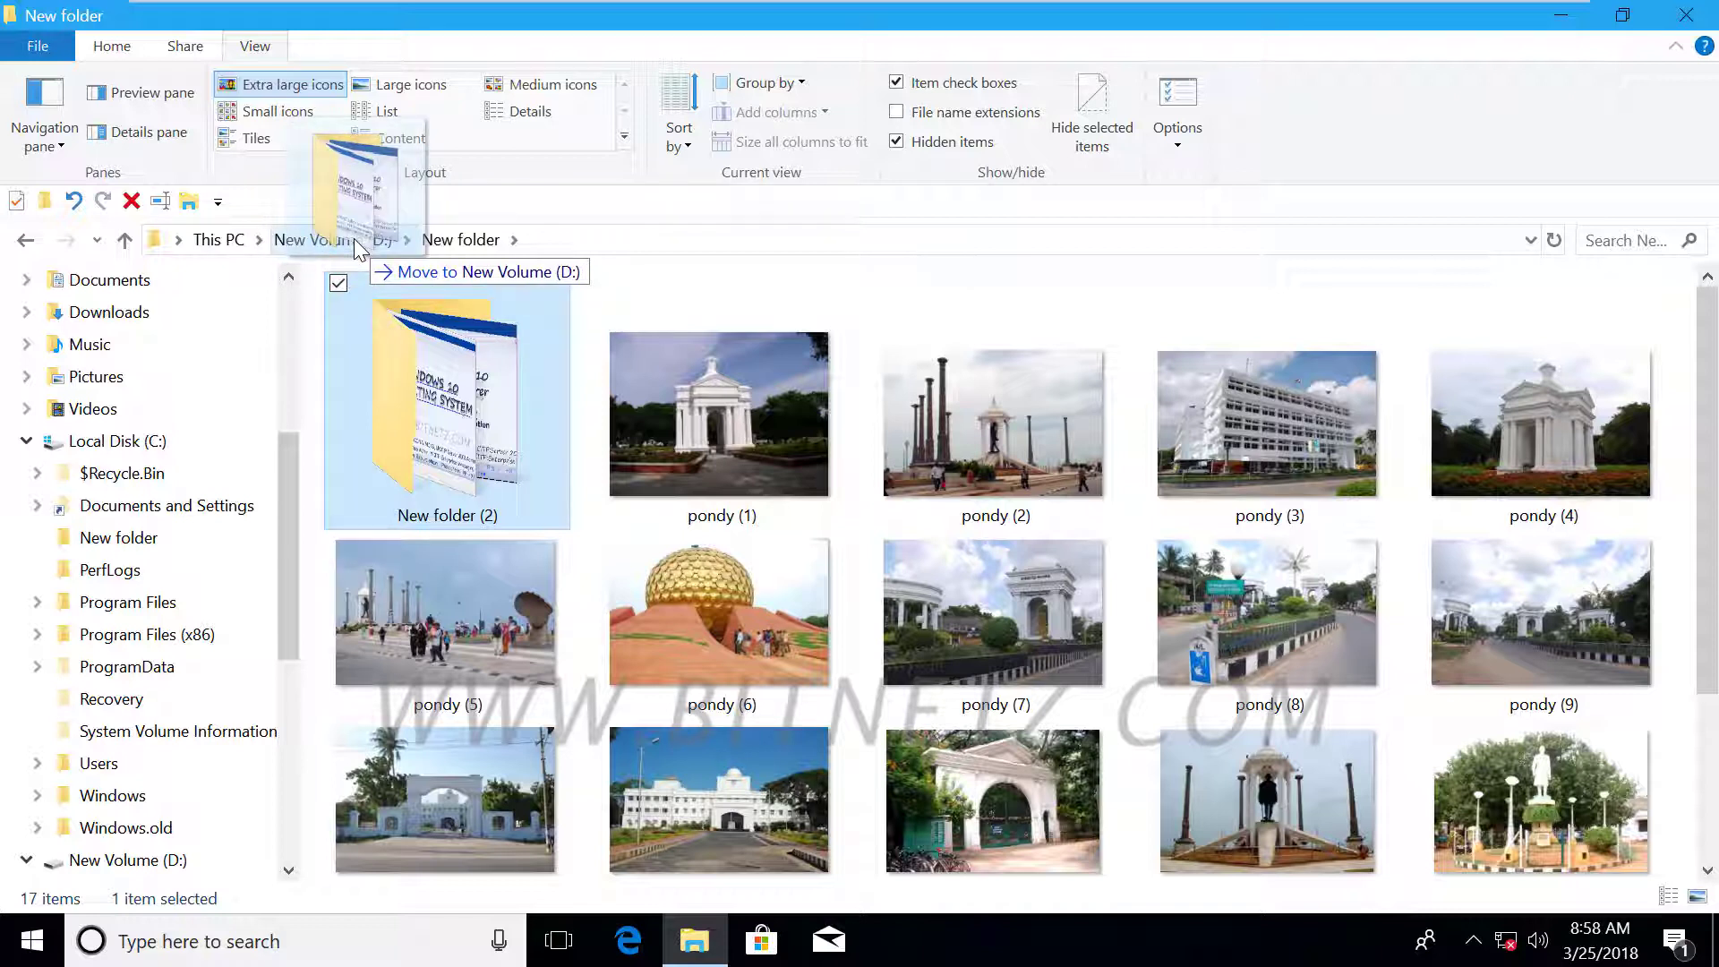
{"action": "left_click_drag", "start_coordinate": [353, 238], "coordinate": [353, 238]}
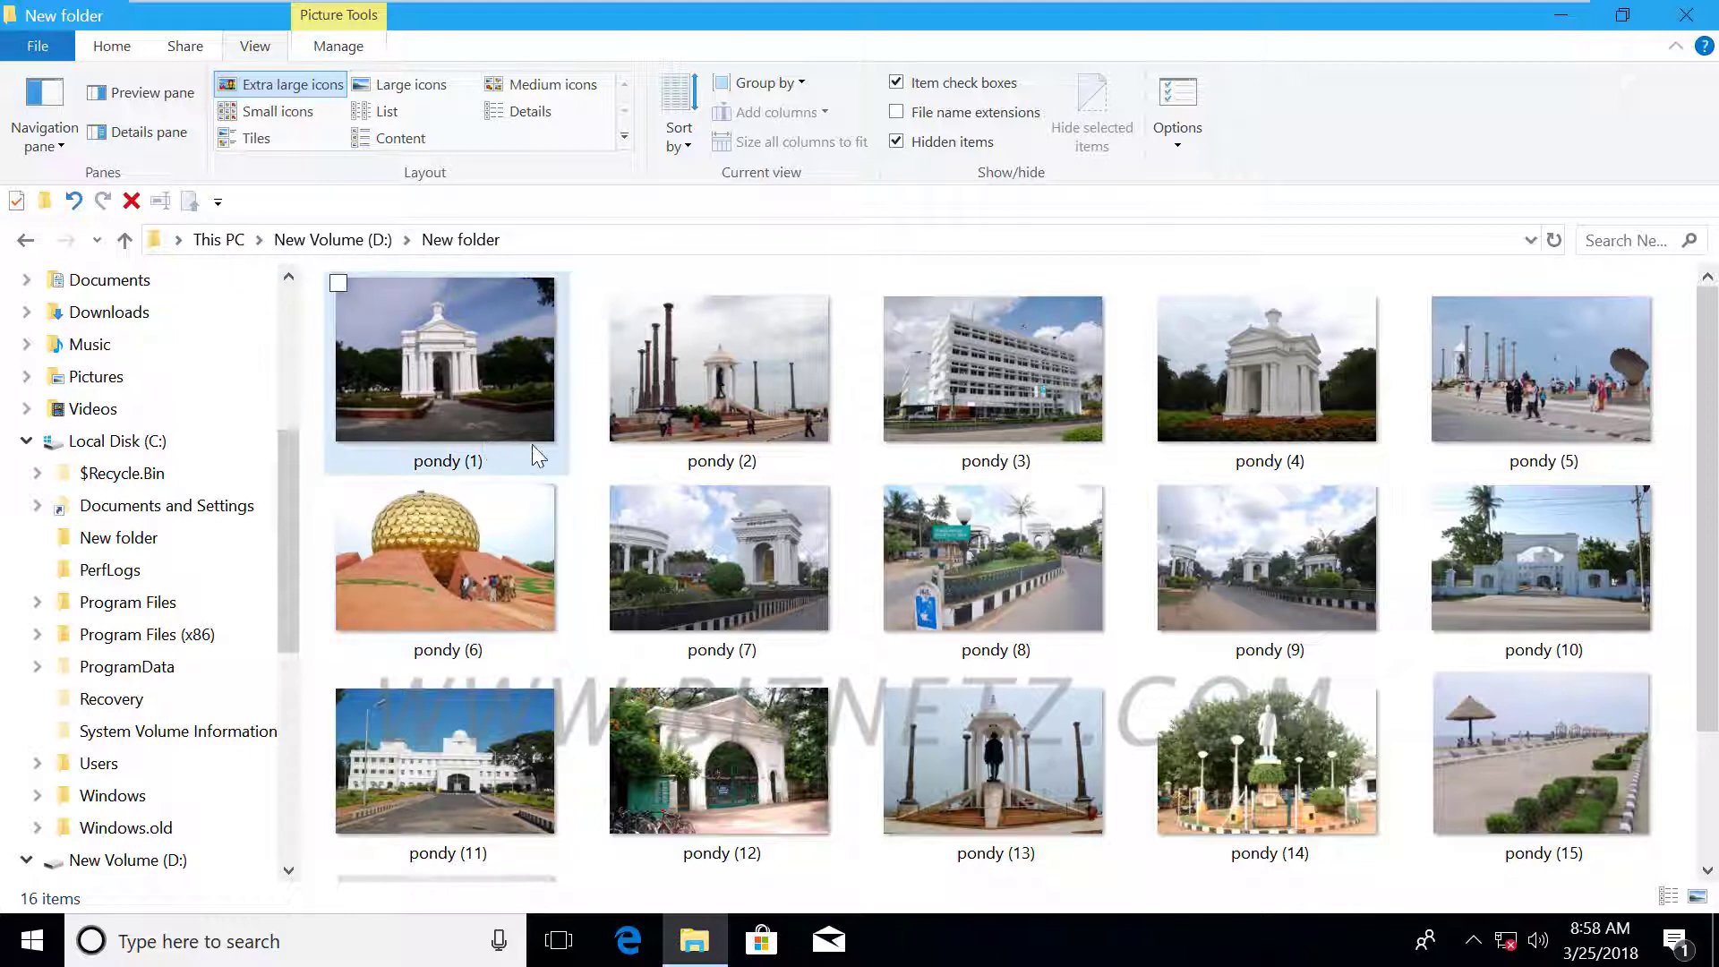
Rename pondy (1) as "Pondicherry sy", copying the word Pondicherry for reuse in other file names.
{"action": "left_click", "coordinate": [471, 406]}
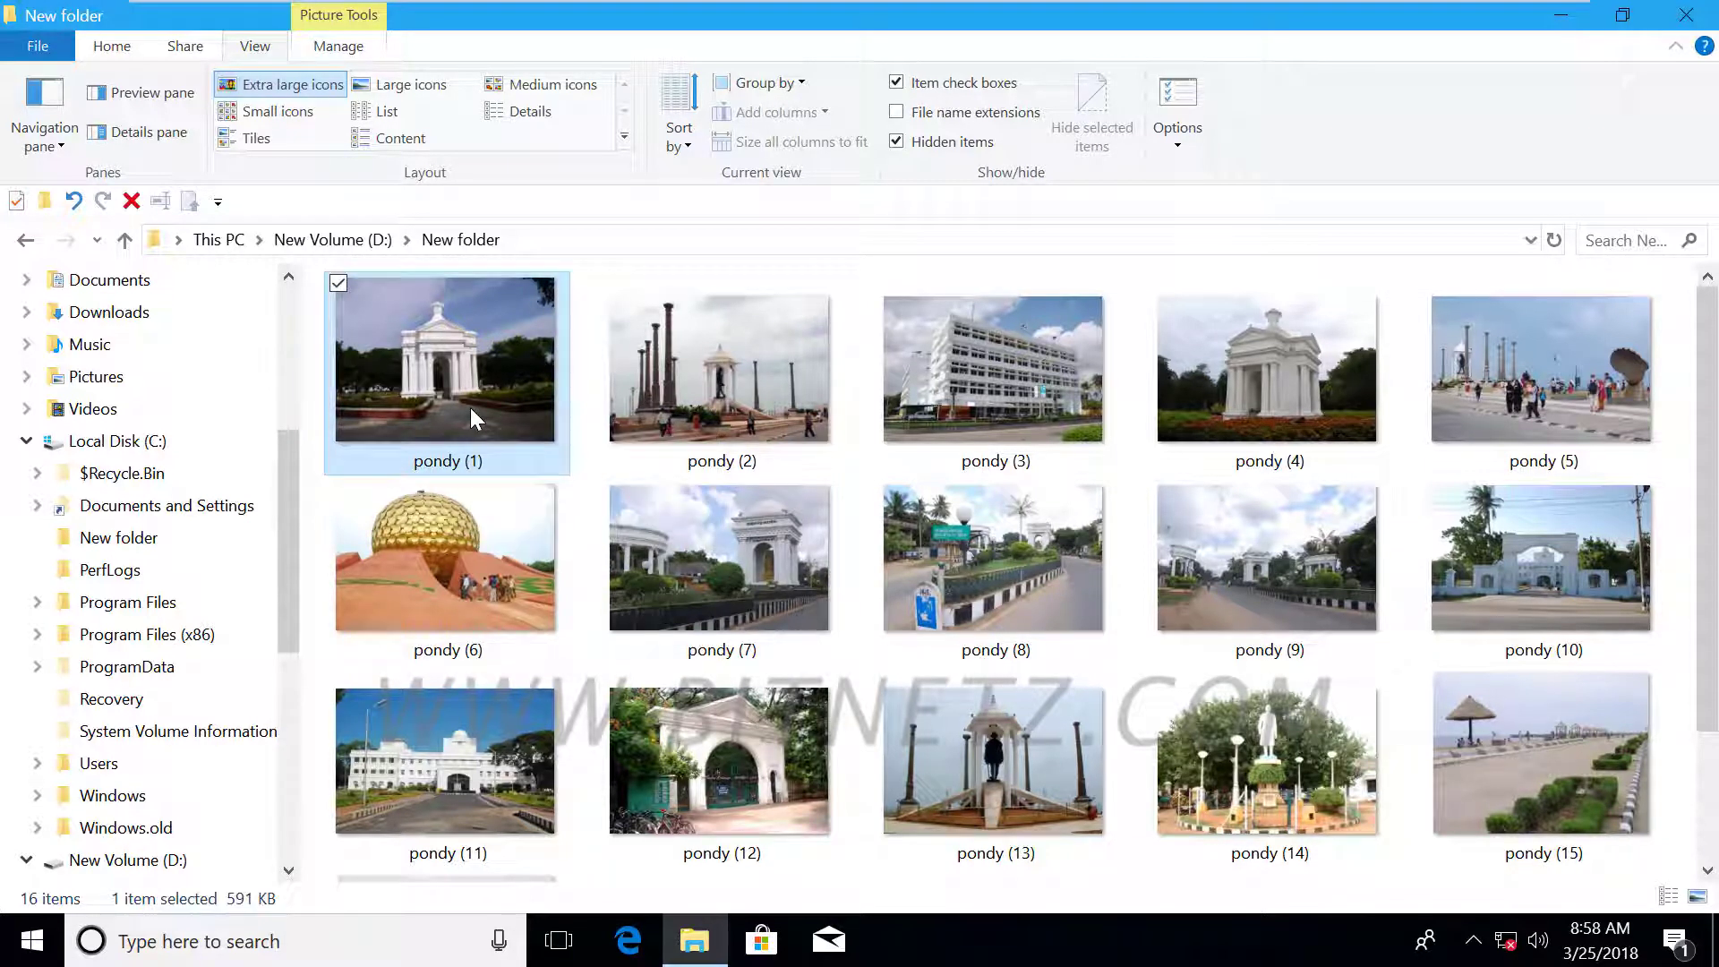
{"action": "key", "text": "F2"}
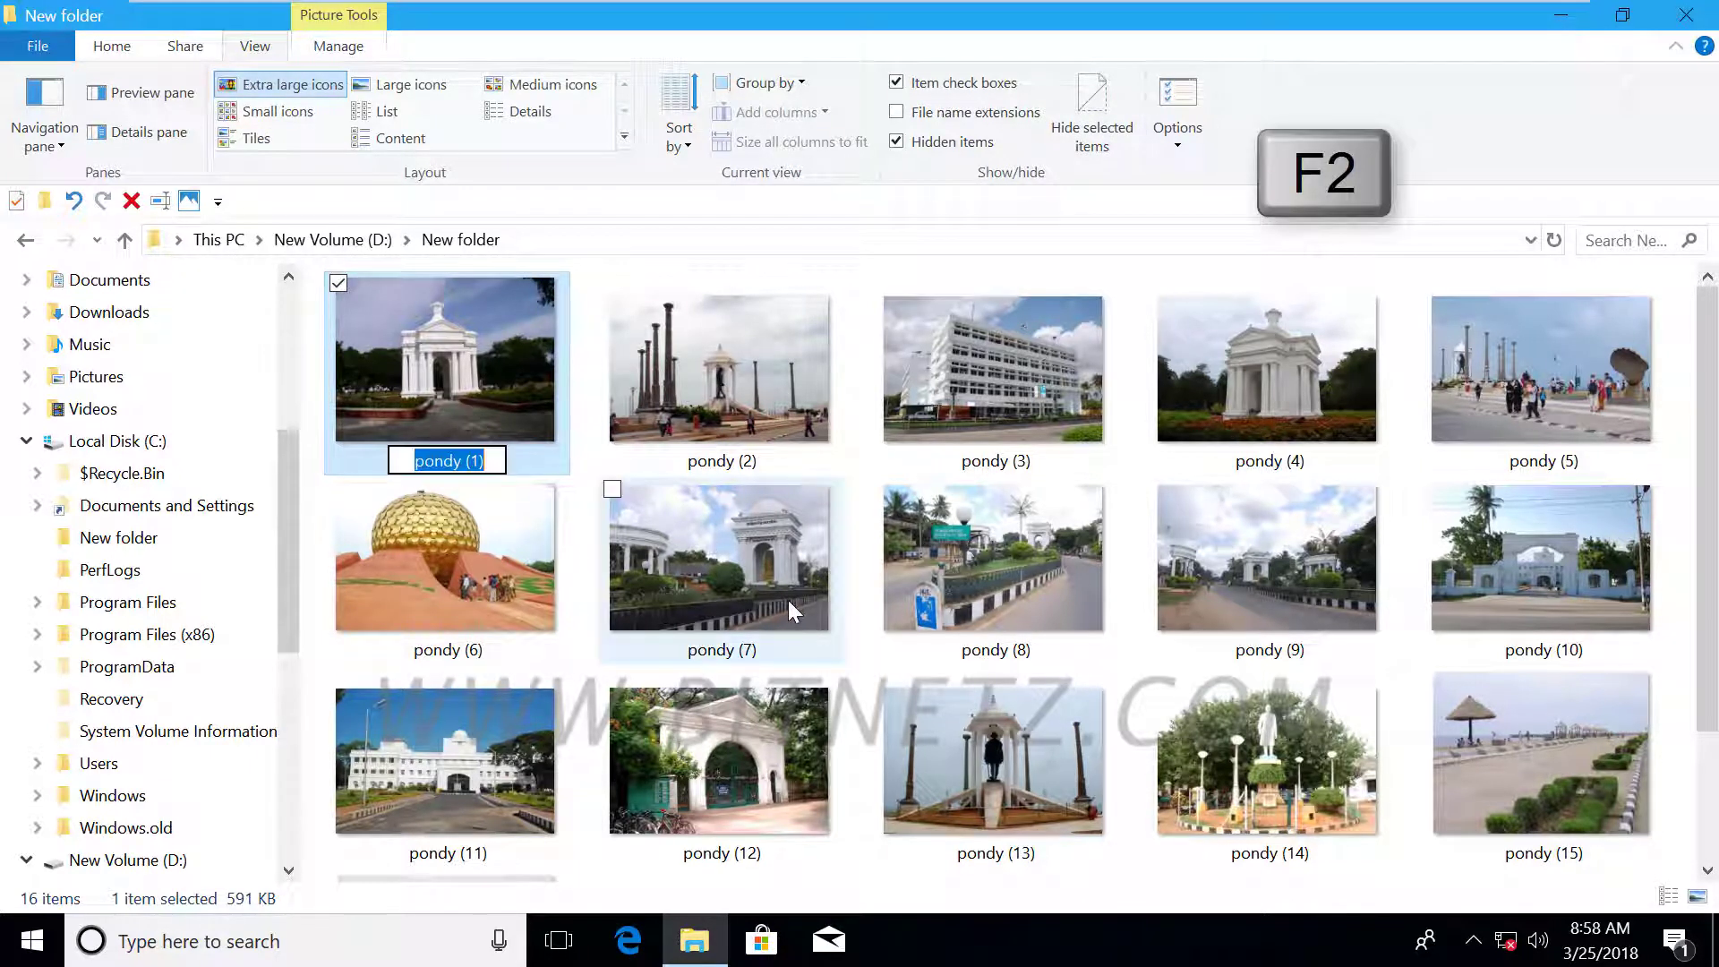
{"action": "type", "text": "Po"}
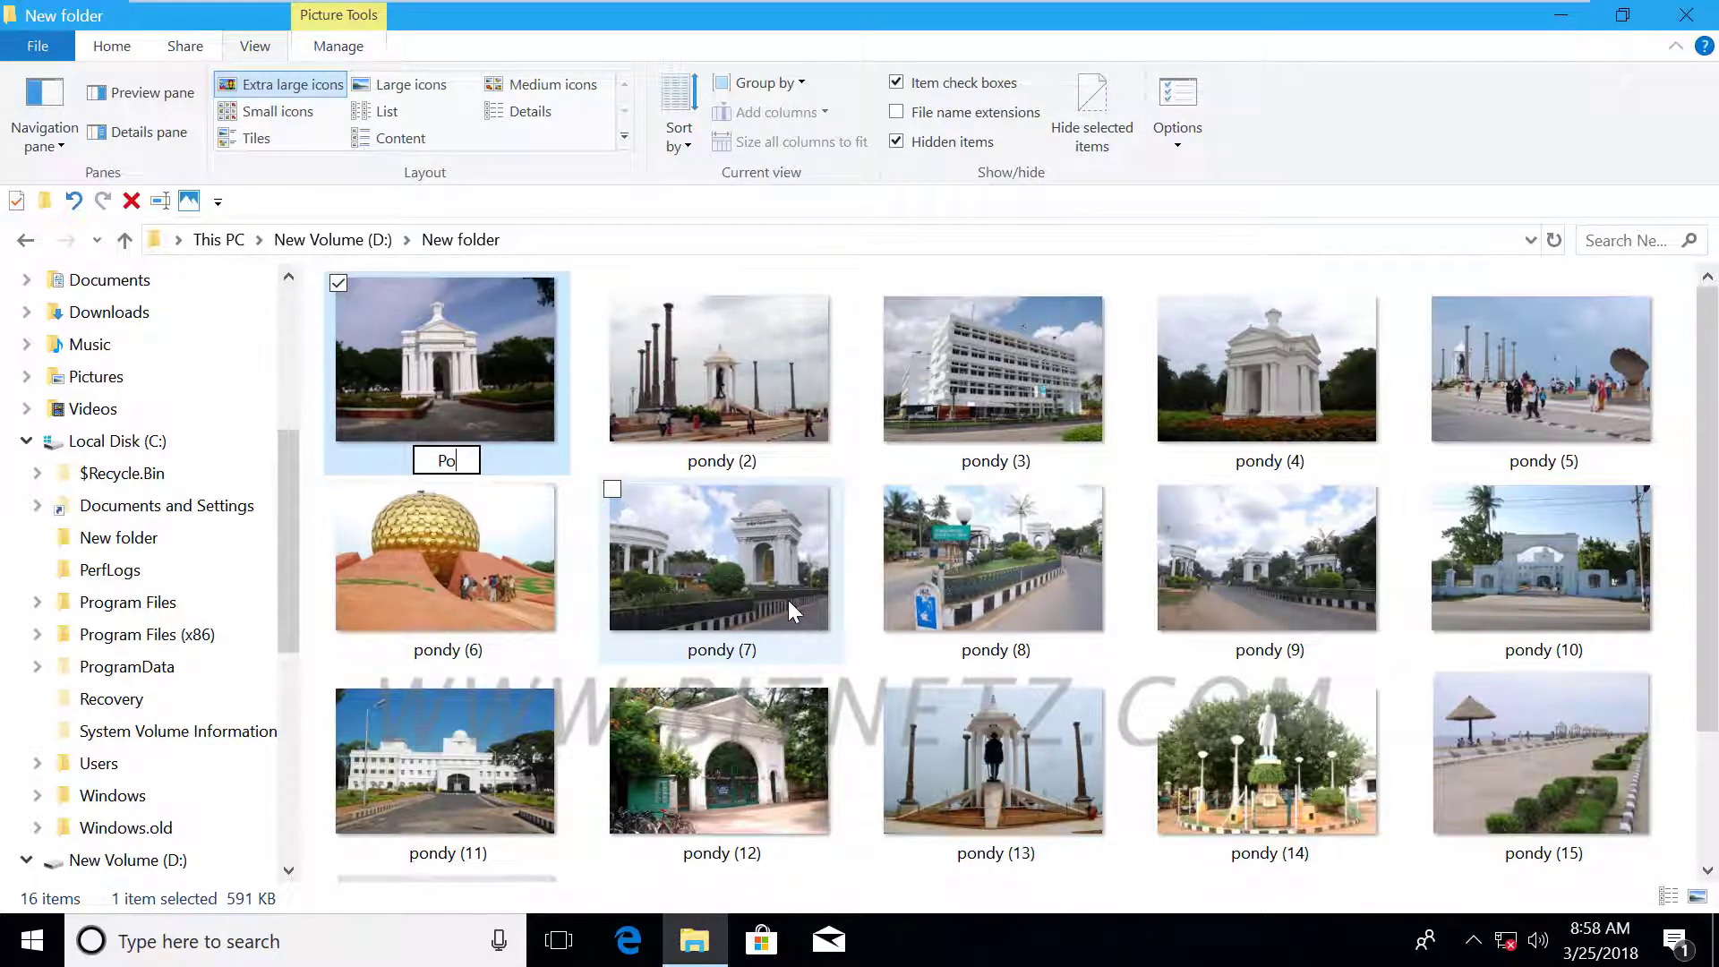
{"action": "type", "text": "ndicherry"}
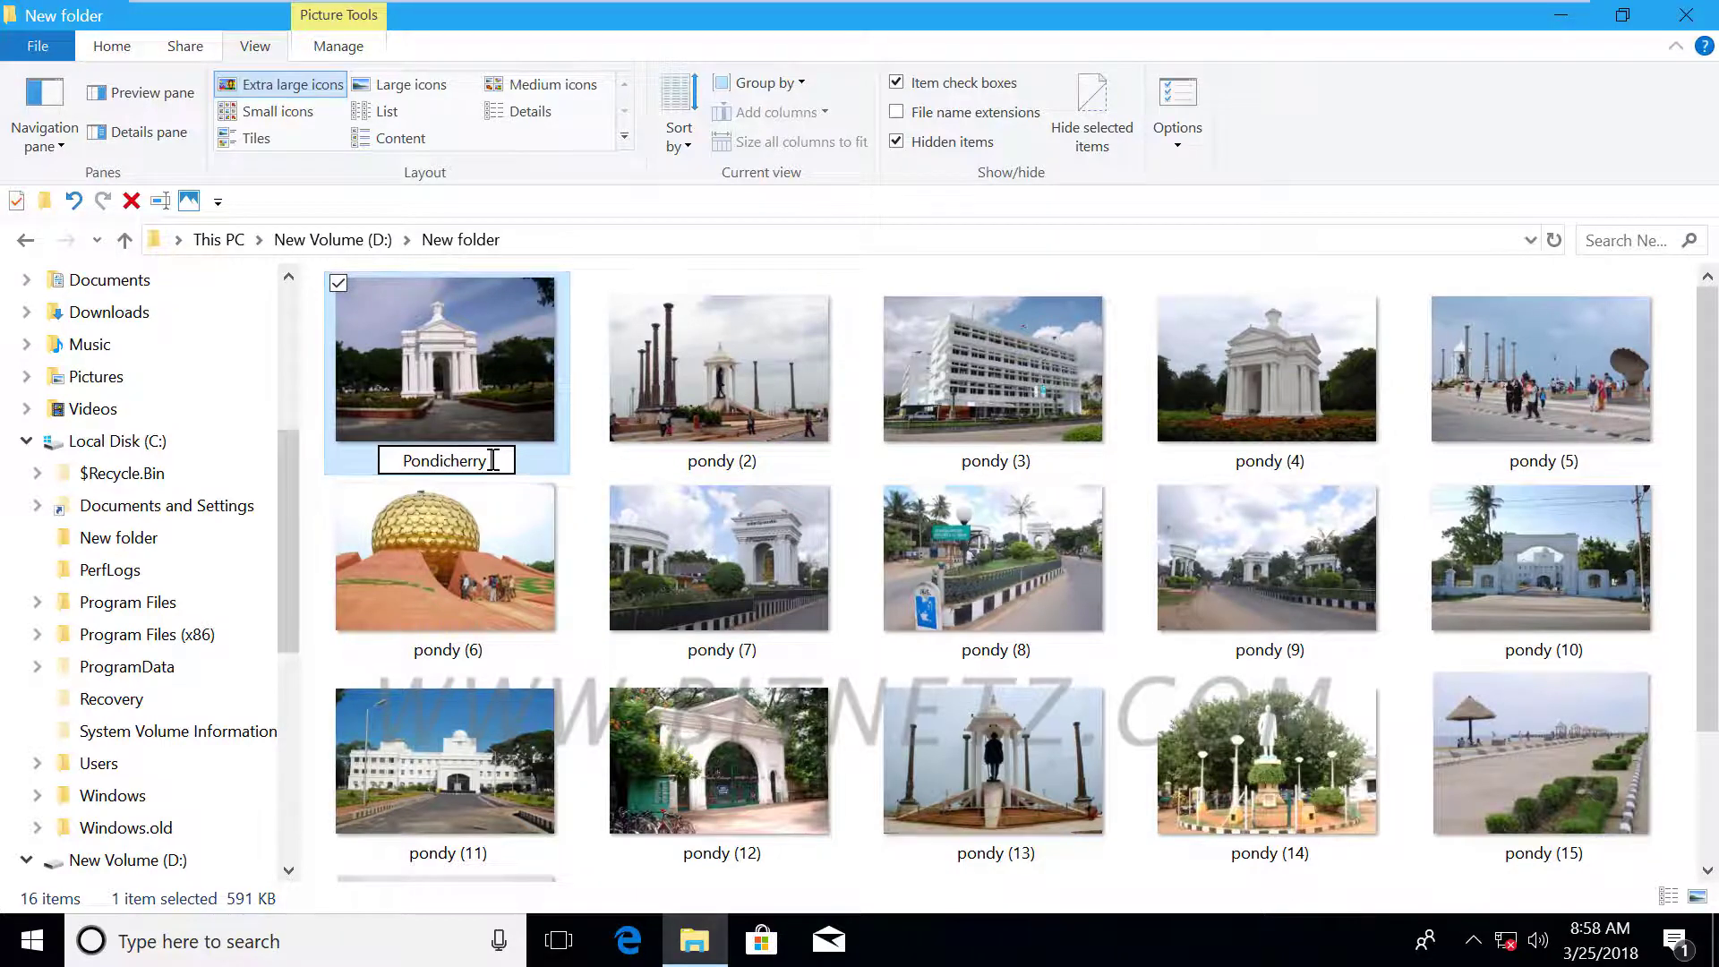
{"action": "left_click_drag", "start_coordinate": [495, 458], "coordinate": [305, 454]}
{"action": "key", "text": "ctrl+c"}
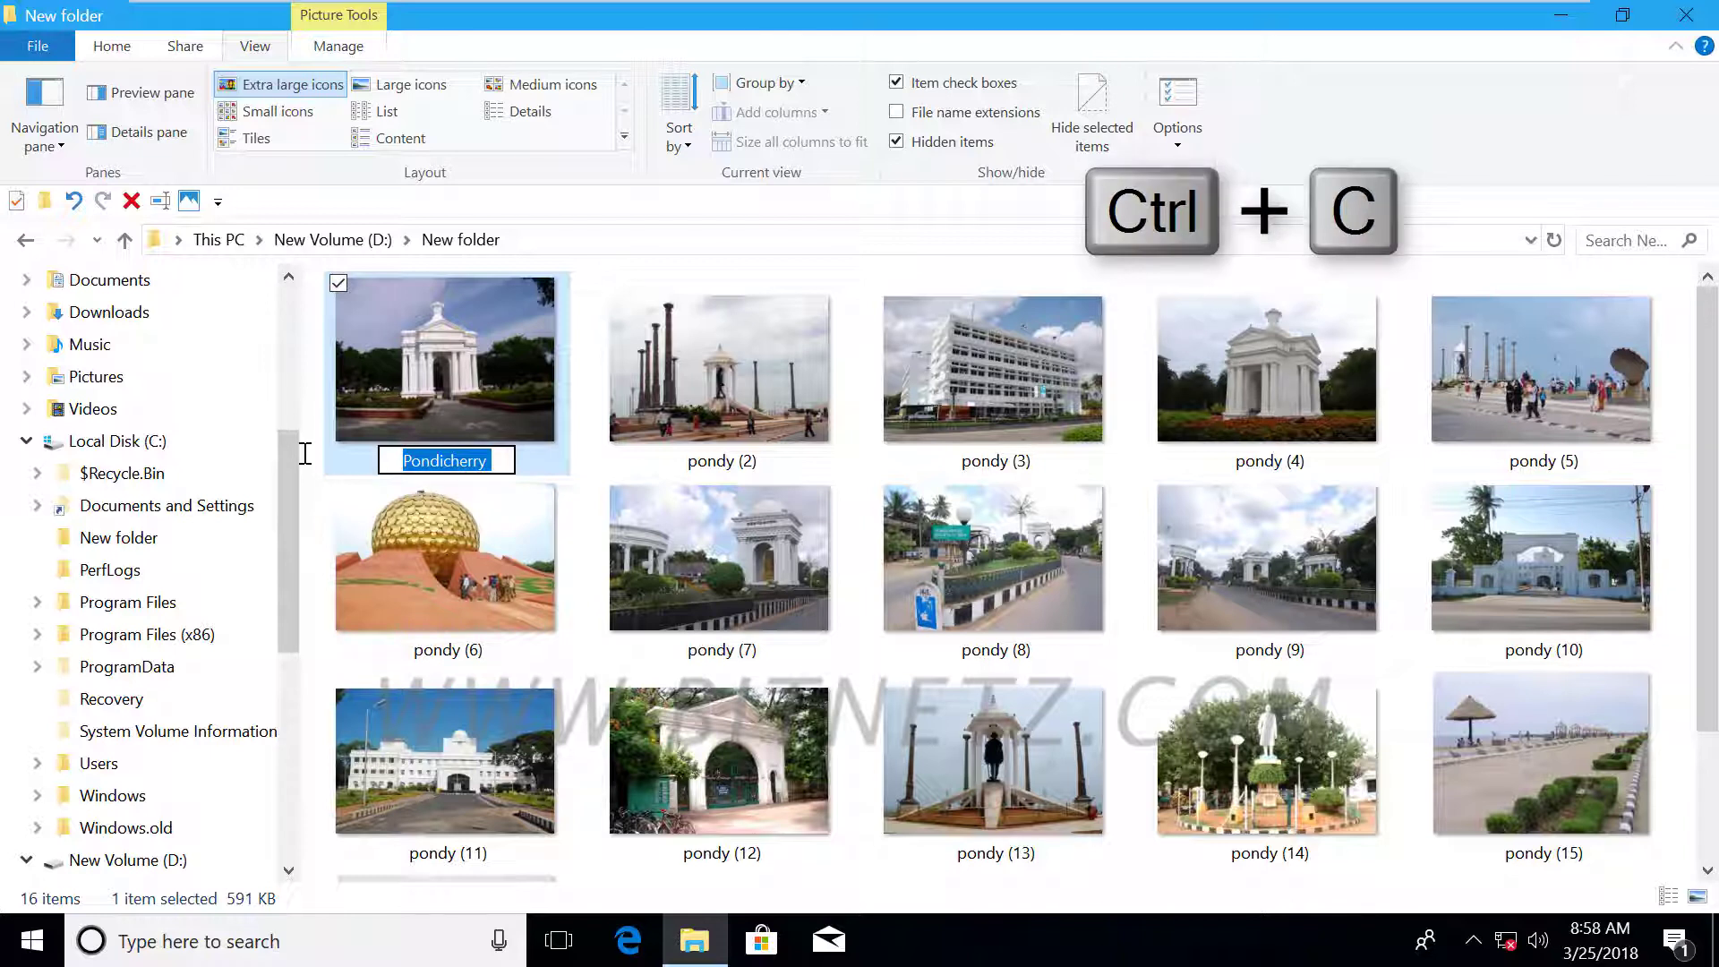
{"action": "key", "text": "End"}
{"action": "type", "text": "sy"}
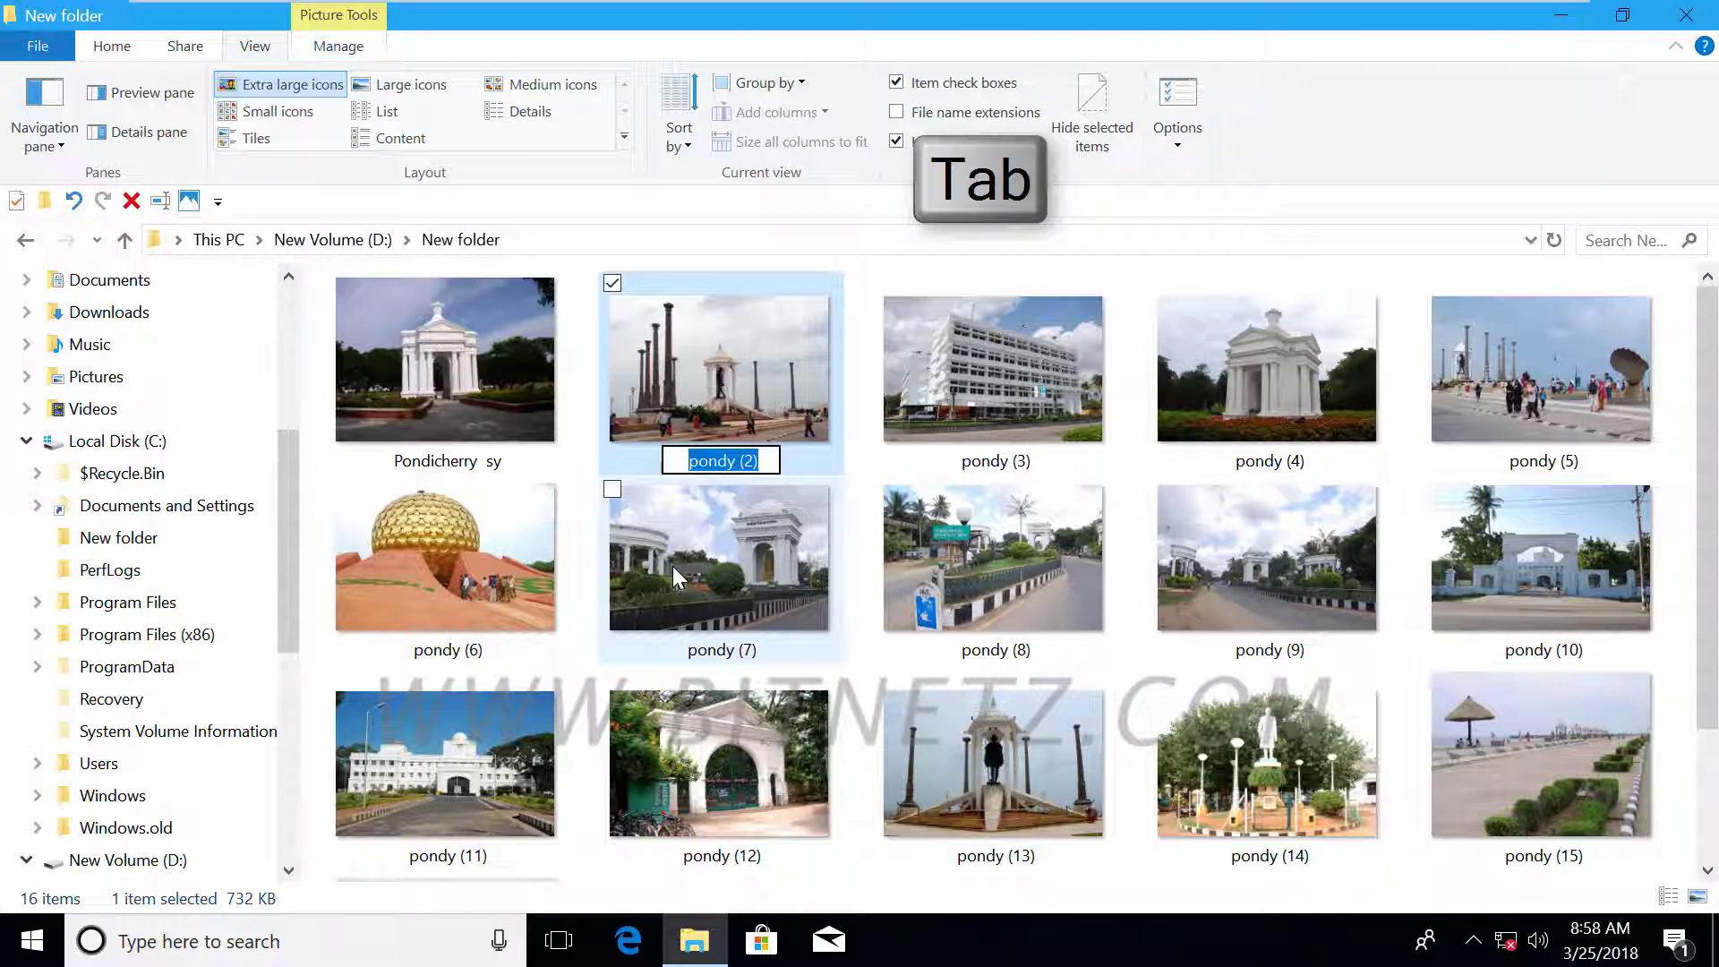
Rename pondy (2) as "Pondicherry bea" and pondy (3) as "Pondicherry sec", reusing the copied word.
{"action": "key", "text": "ctrl+v"}
{"action": "type", "text": "bea"}
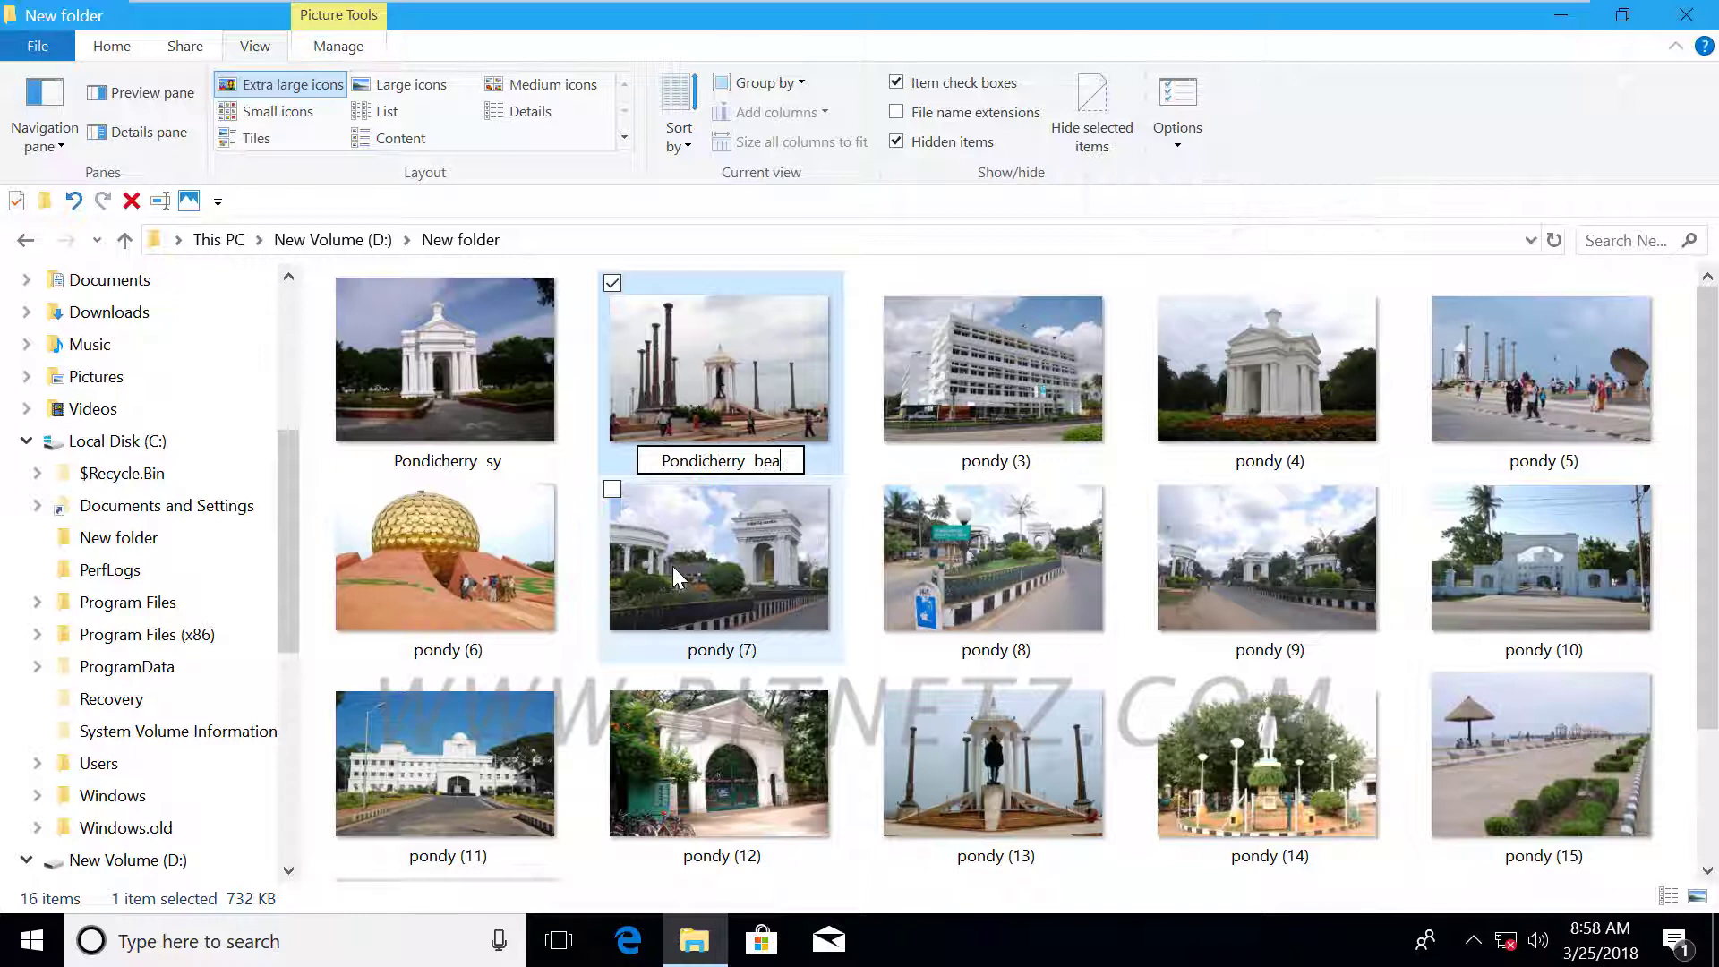
{"action": "key", "text": "Tab"}
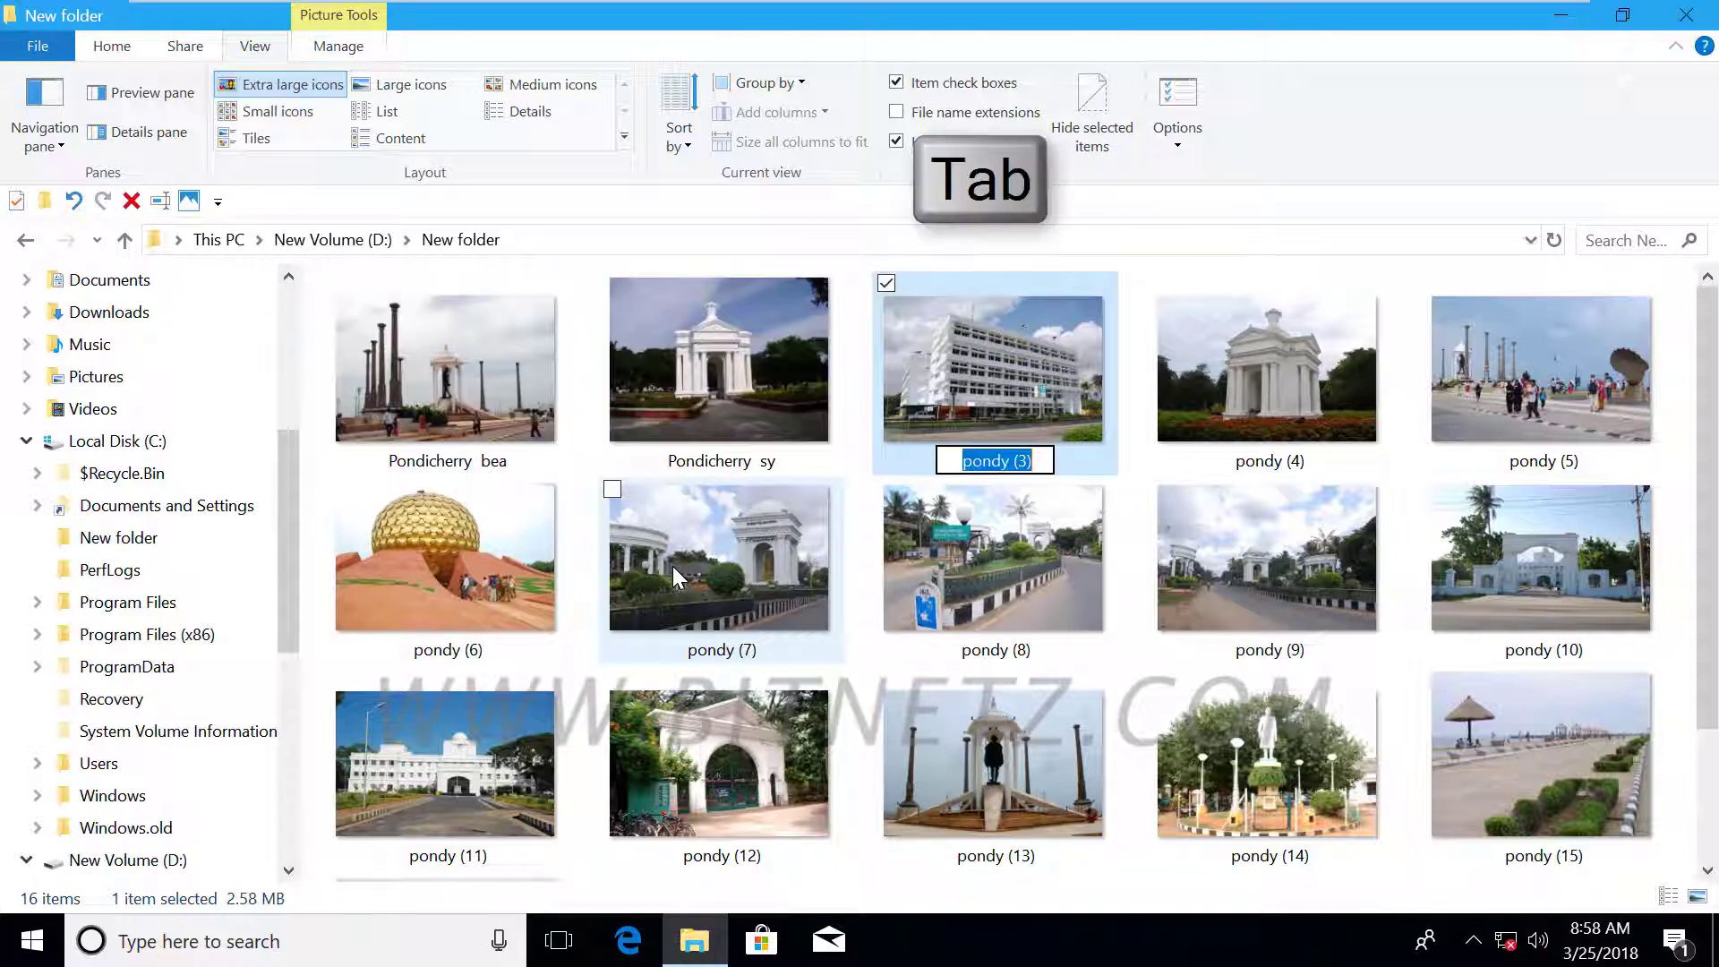
{"action": "key", "text": "ctrl+v"}
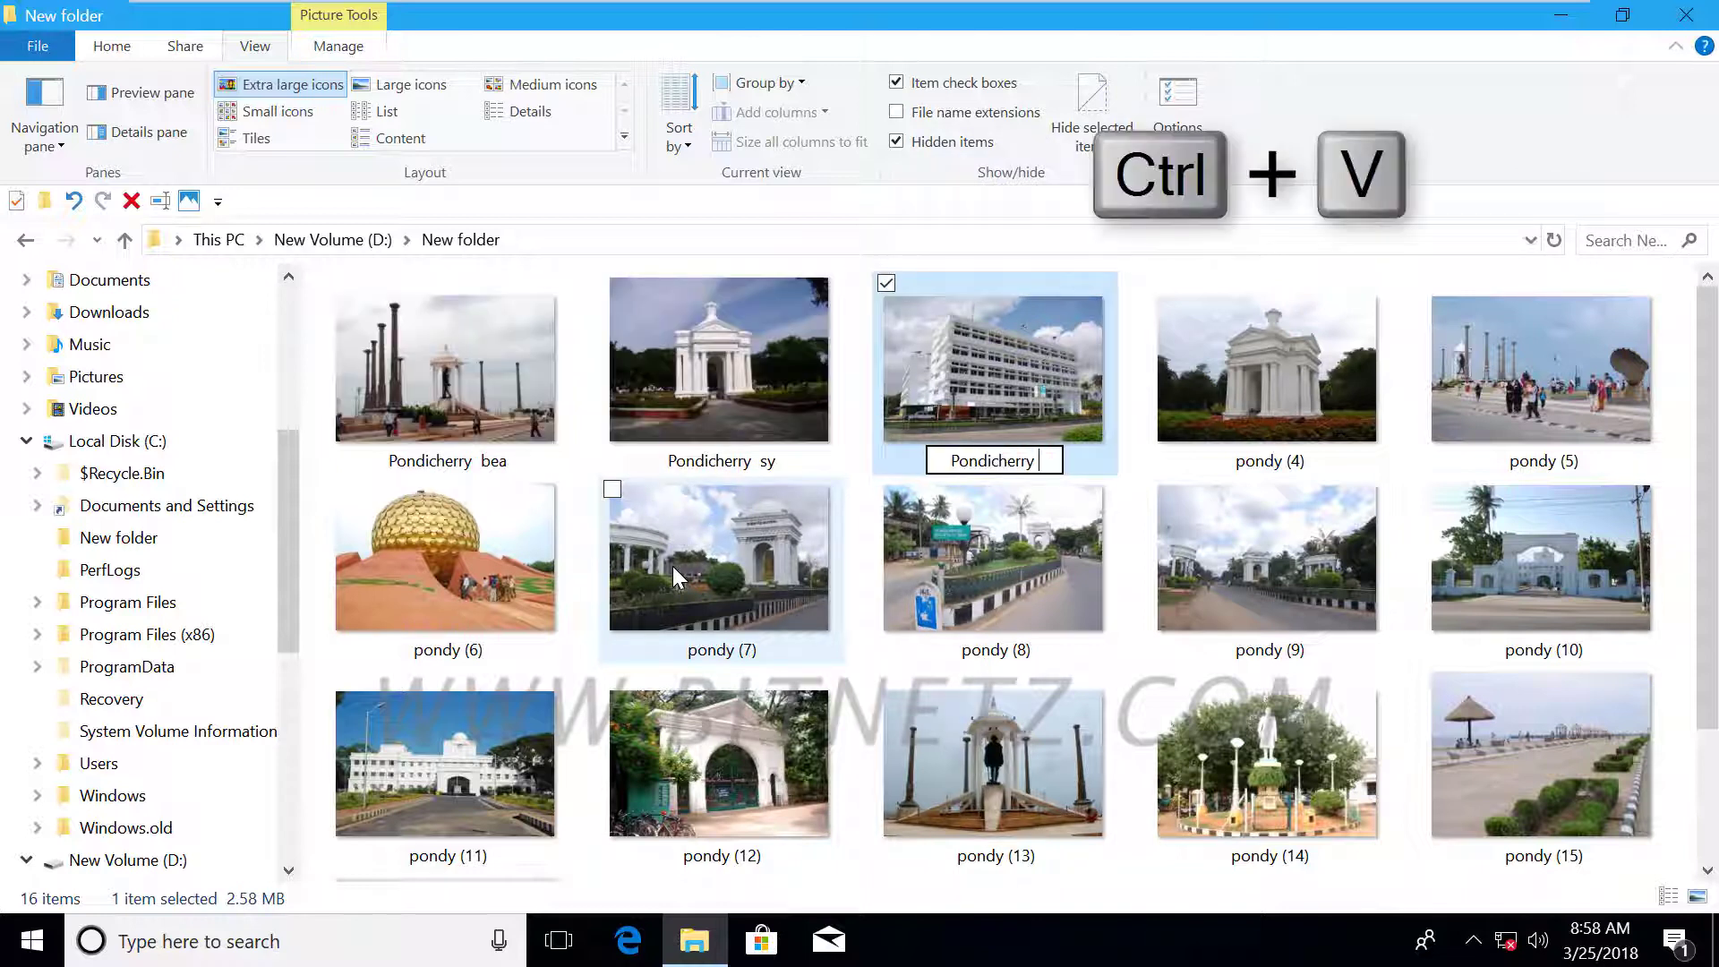
{"action": "type", "text": "se"}
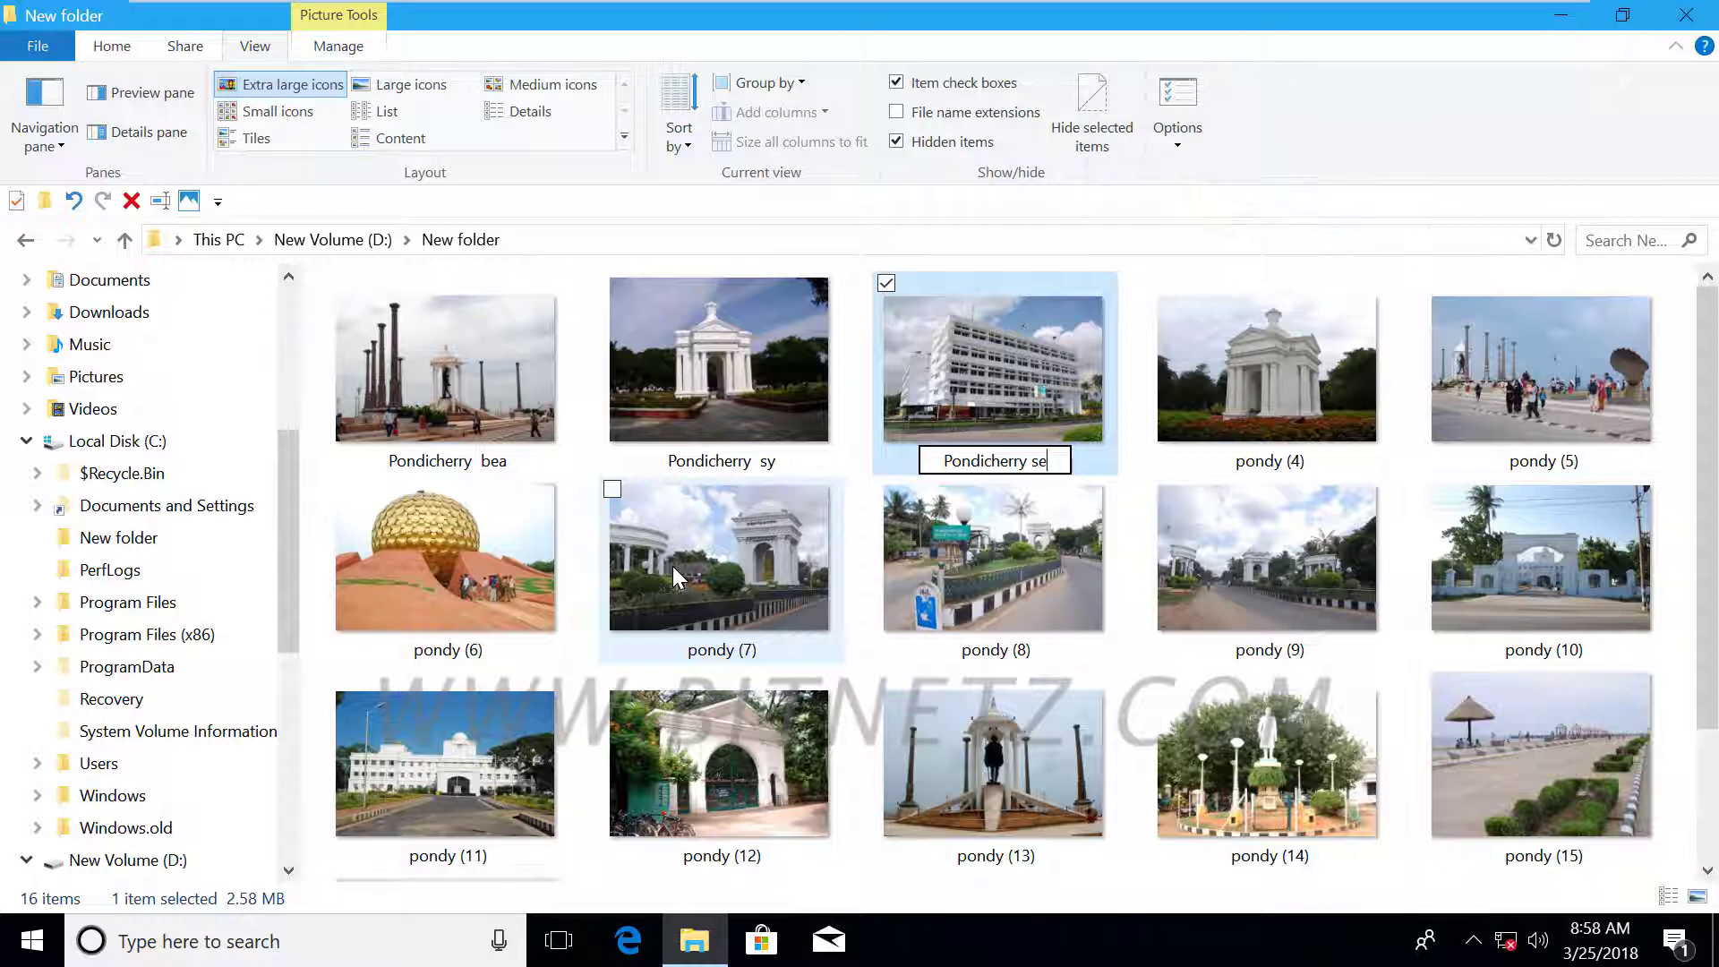
{"action": "type", "text": "c"}
{"action": "key", "text": "Tab"}
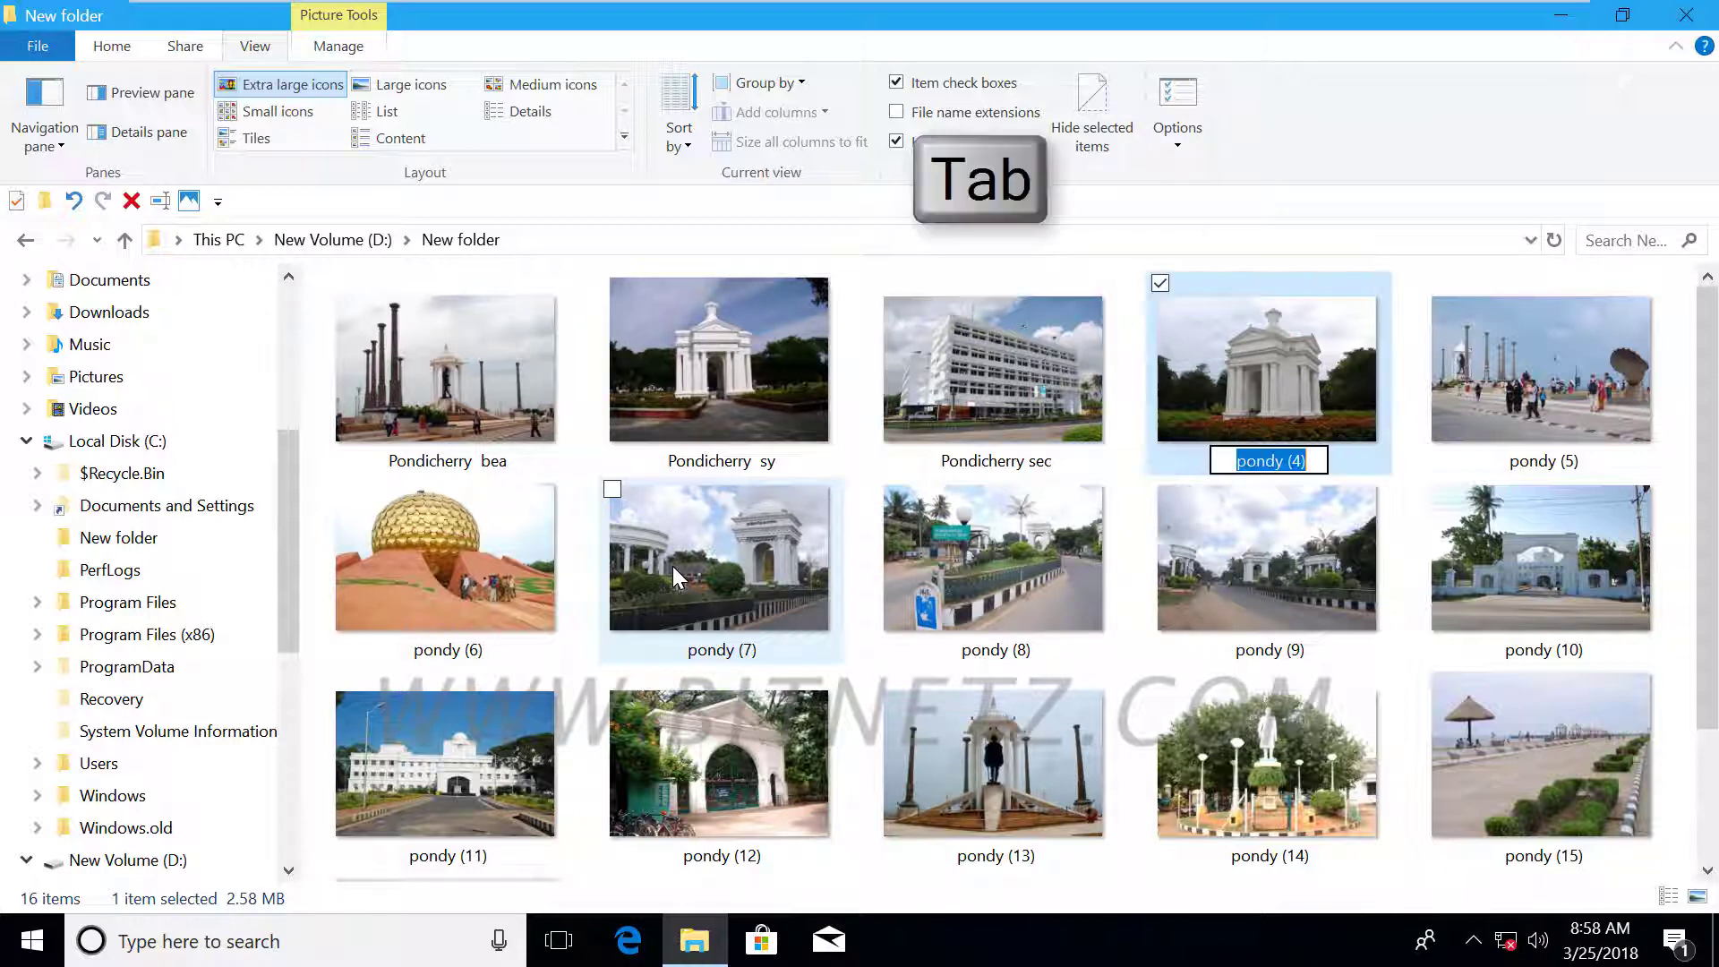
Rename pondy (4) as "Pondicherry sy1" using the copied word, and pondy (5) as "pon".
{"action": "key", "text": "ctrl+v"}
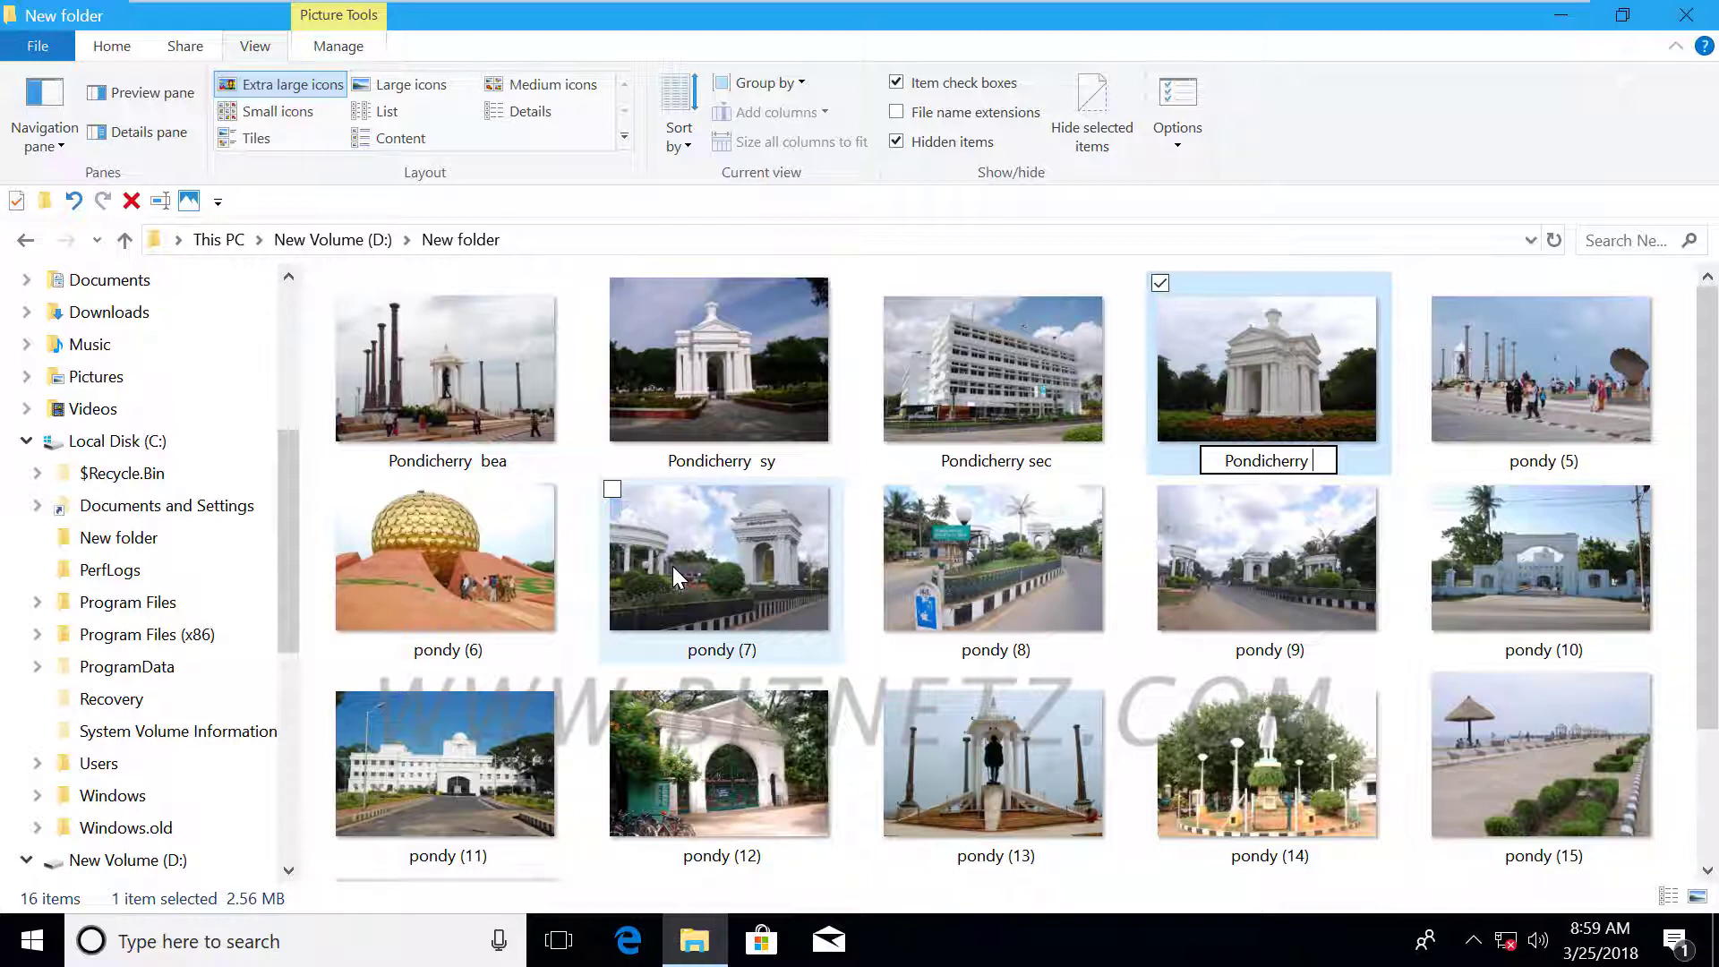
{"action": "type", "text": "sy1"}
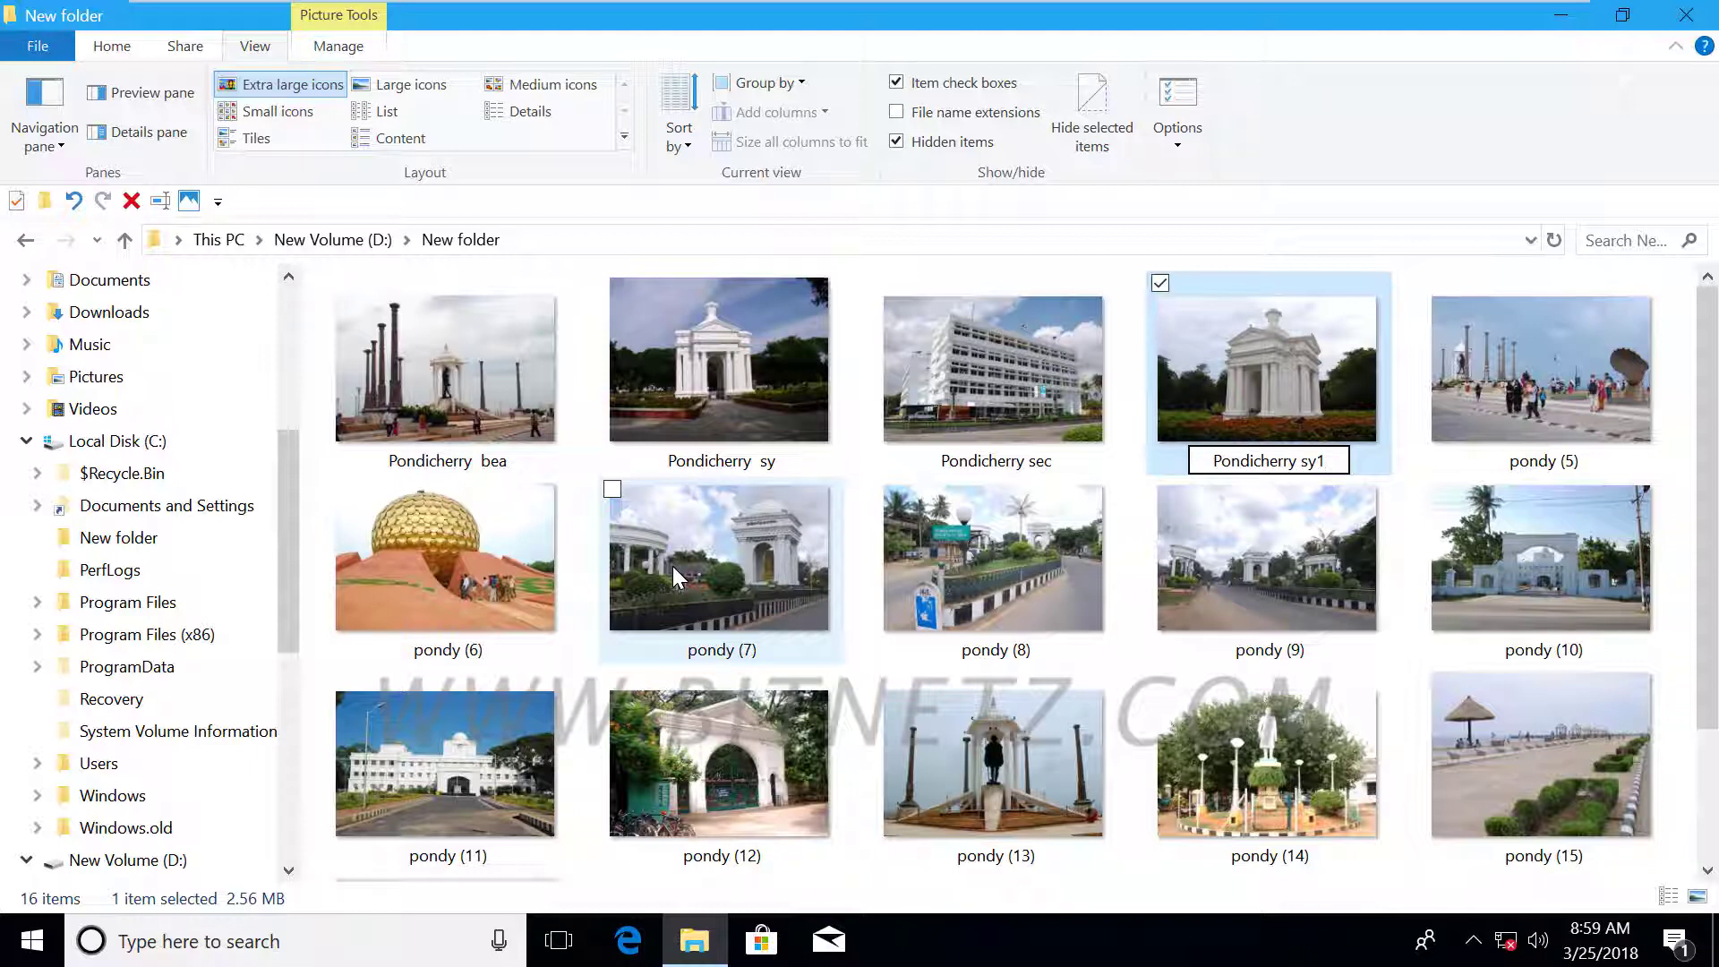
{"action": "key", "text": "Tab"}
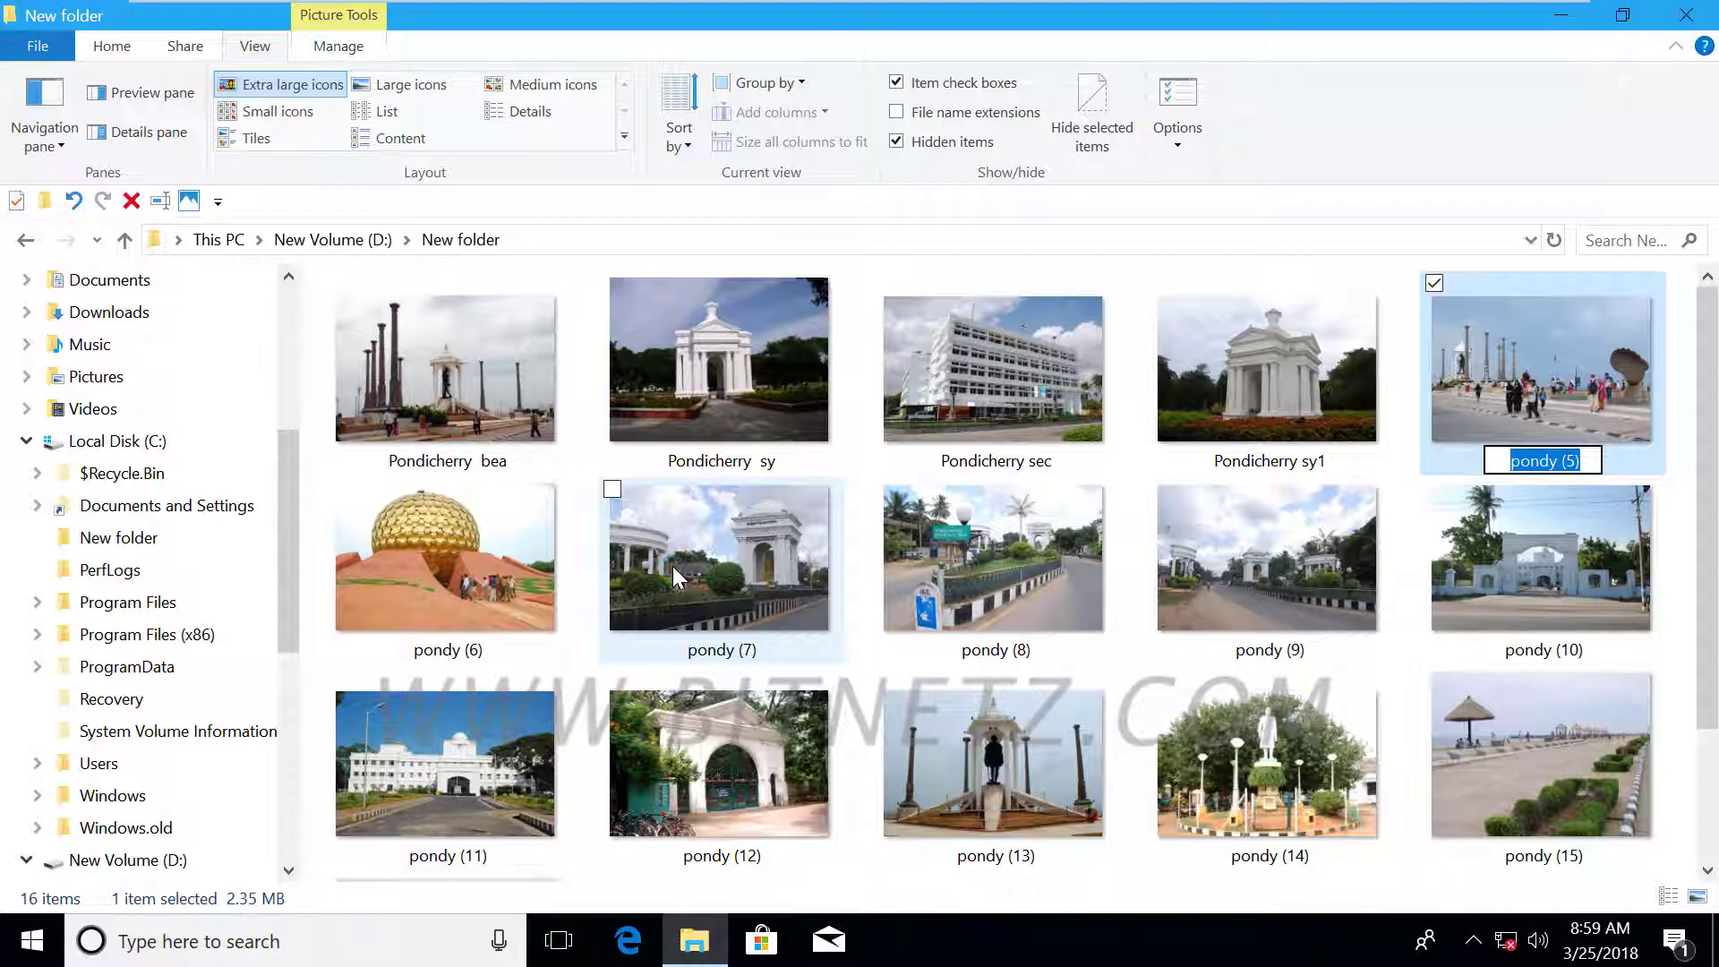
{"action": "type", "text": "pon"}
{"action": "key", "text": "Tab"}
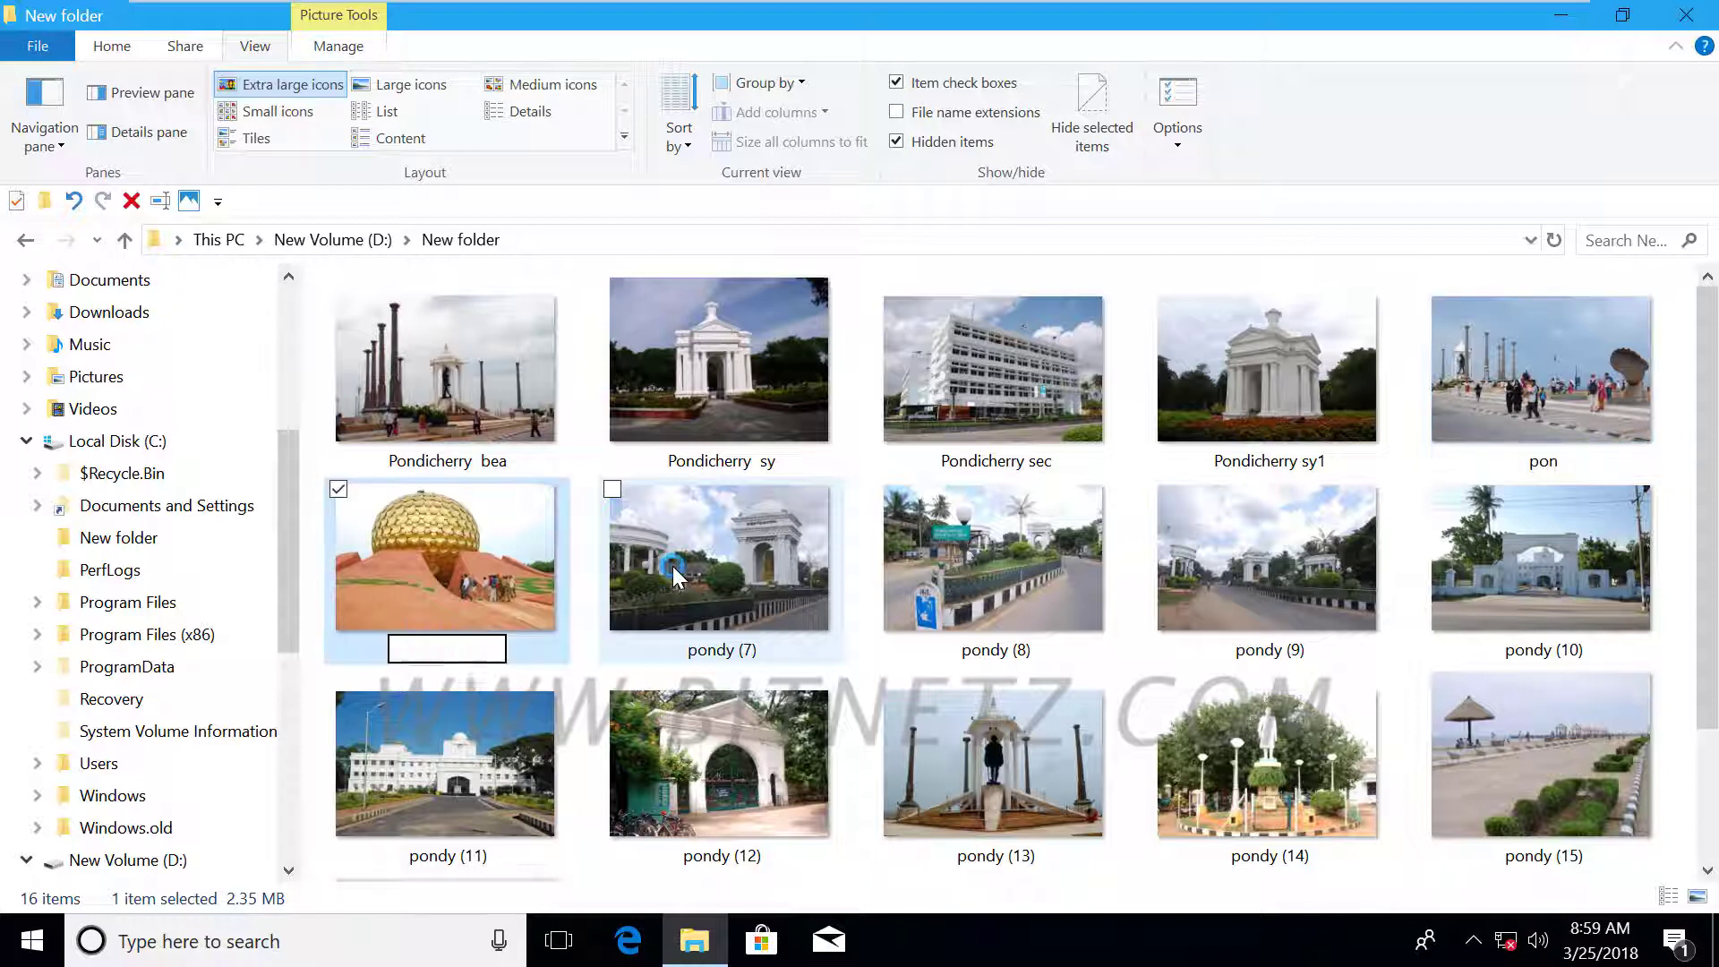
Rename pondy (6) as 12 and pondy (7) as 1234.
{"action": "type", "text": "12"}
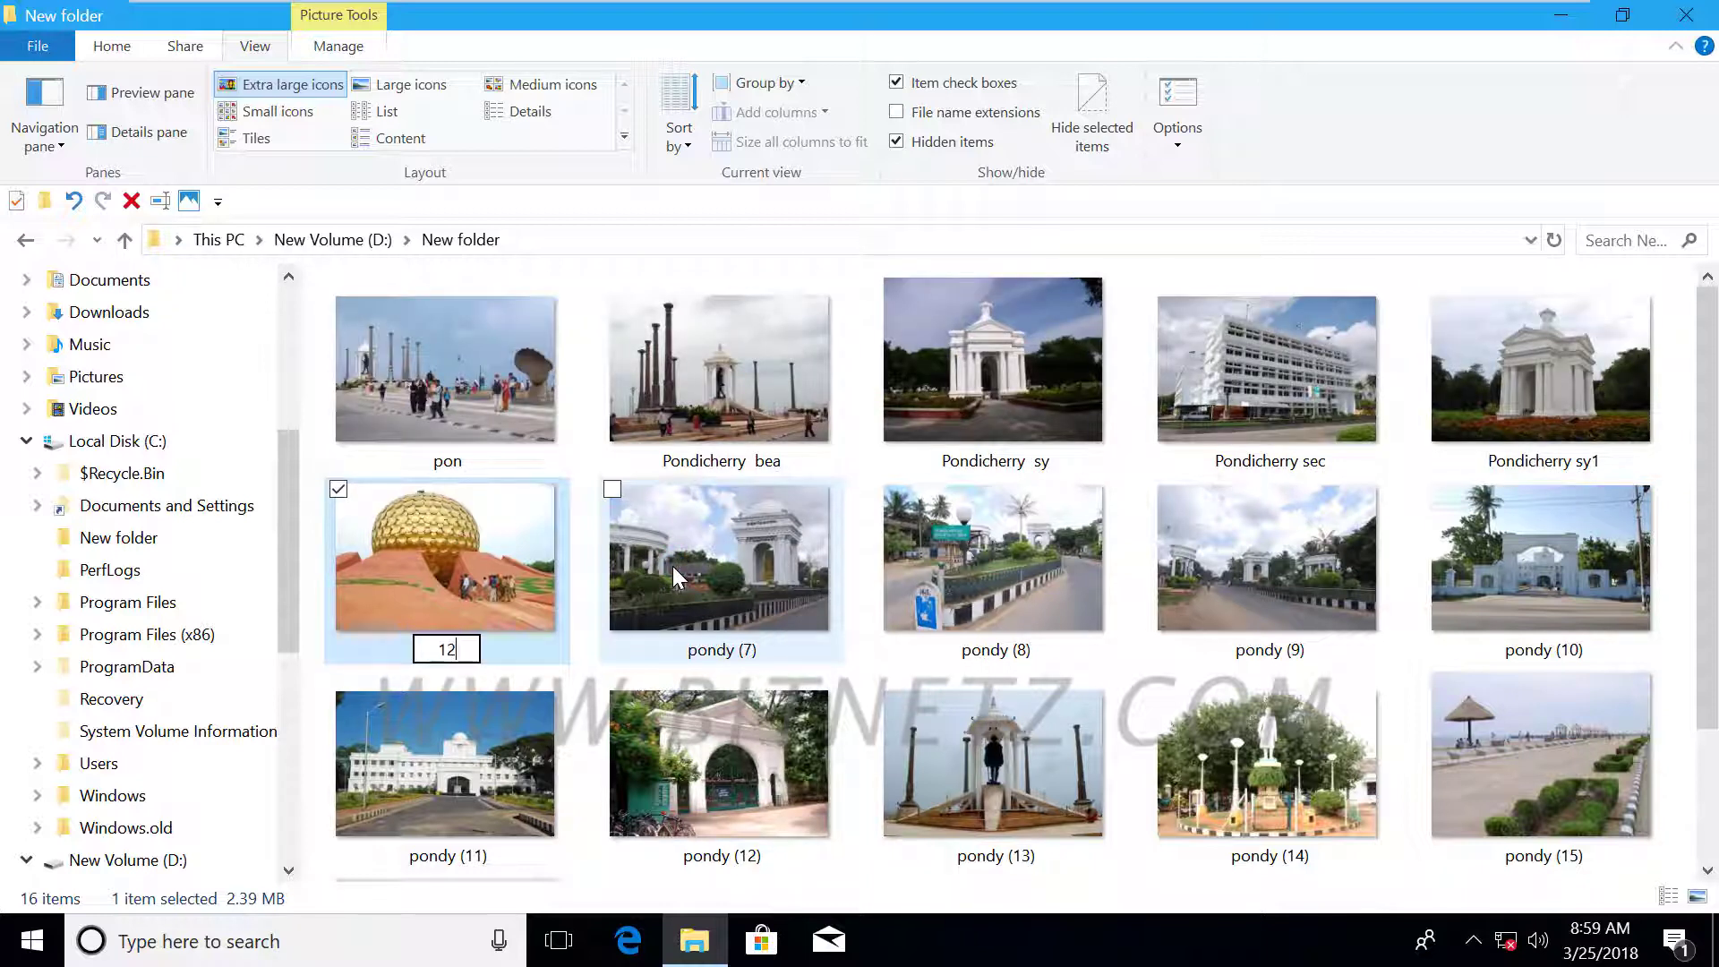
{"action": "key", "text": "Tab"}
{"action": "type", "text": "1234"}
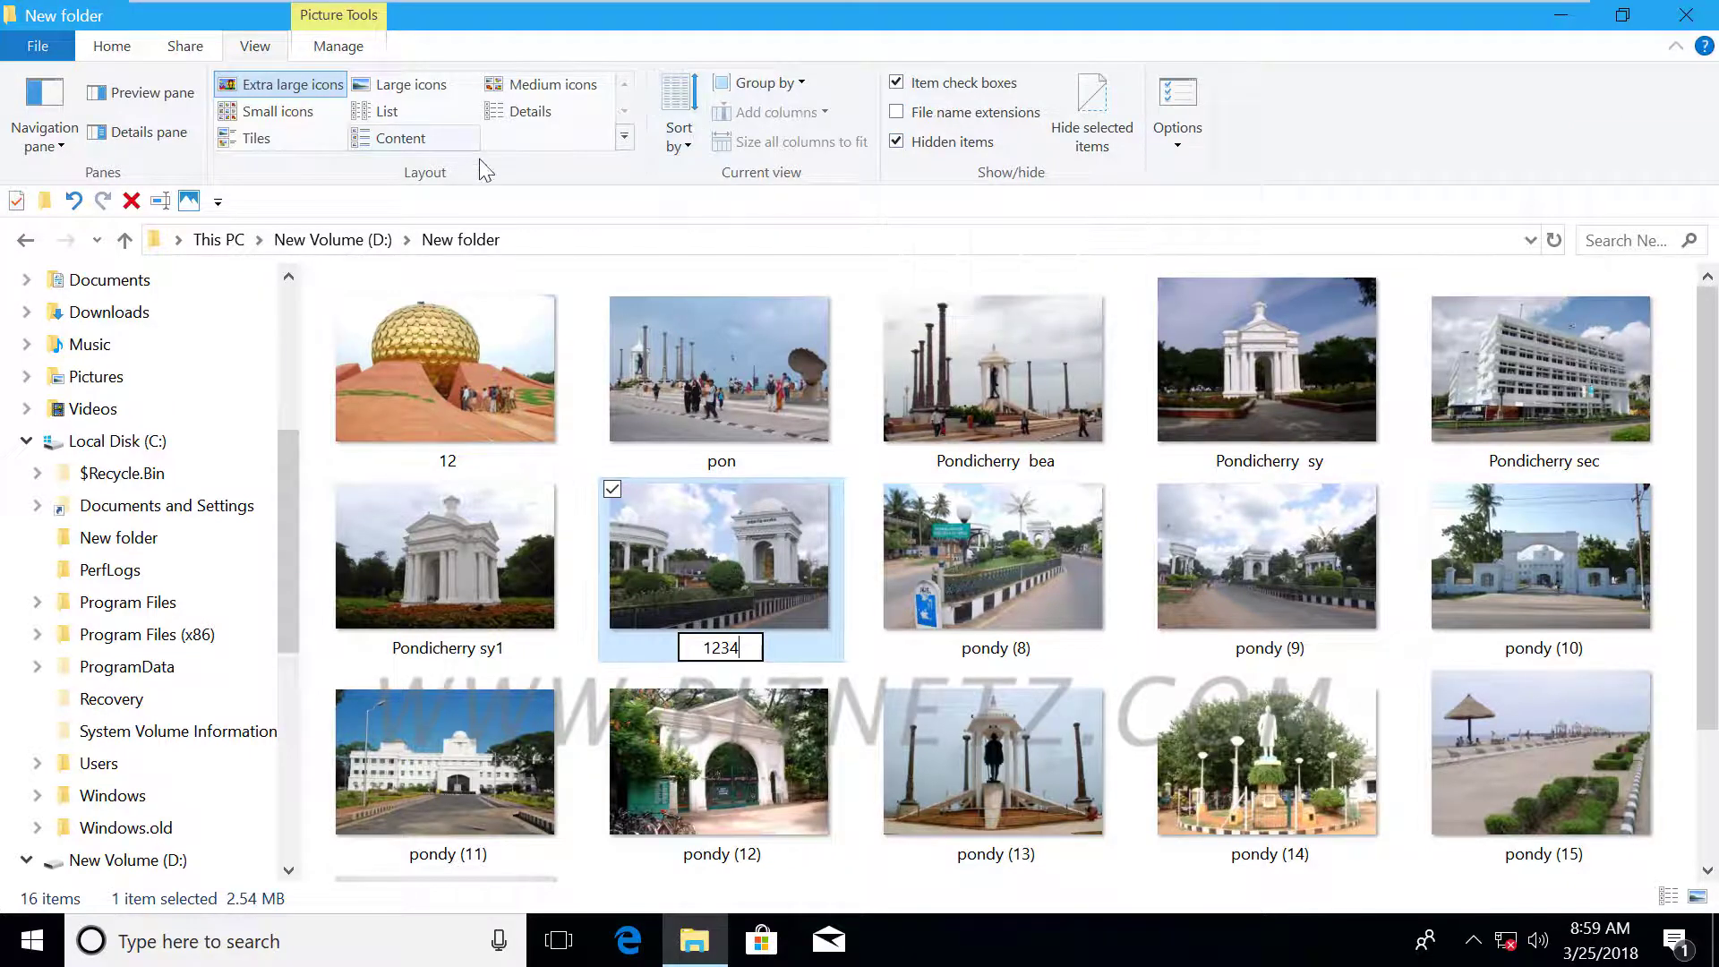
Switch the folder to the Details layout, and turn file name extensions on and off again.
{"action": "left_click", "coordinate": [530, 111]}
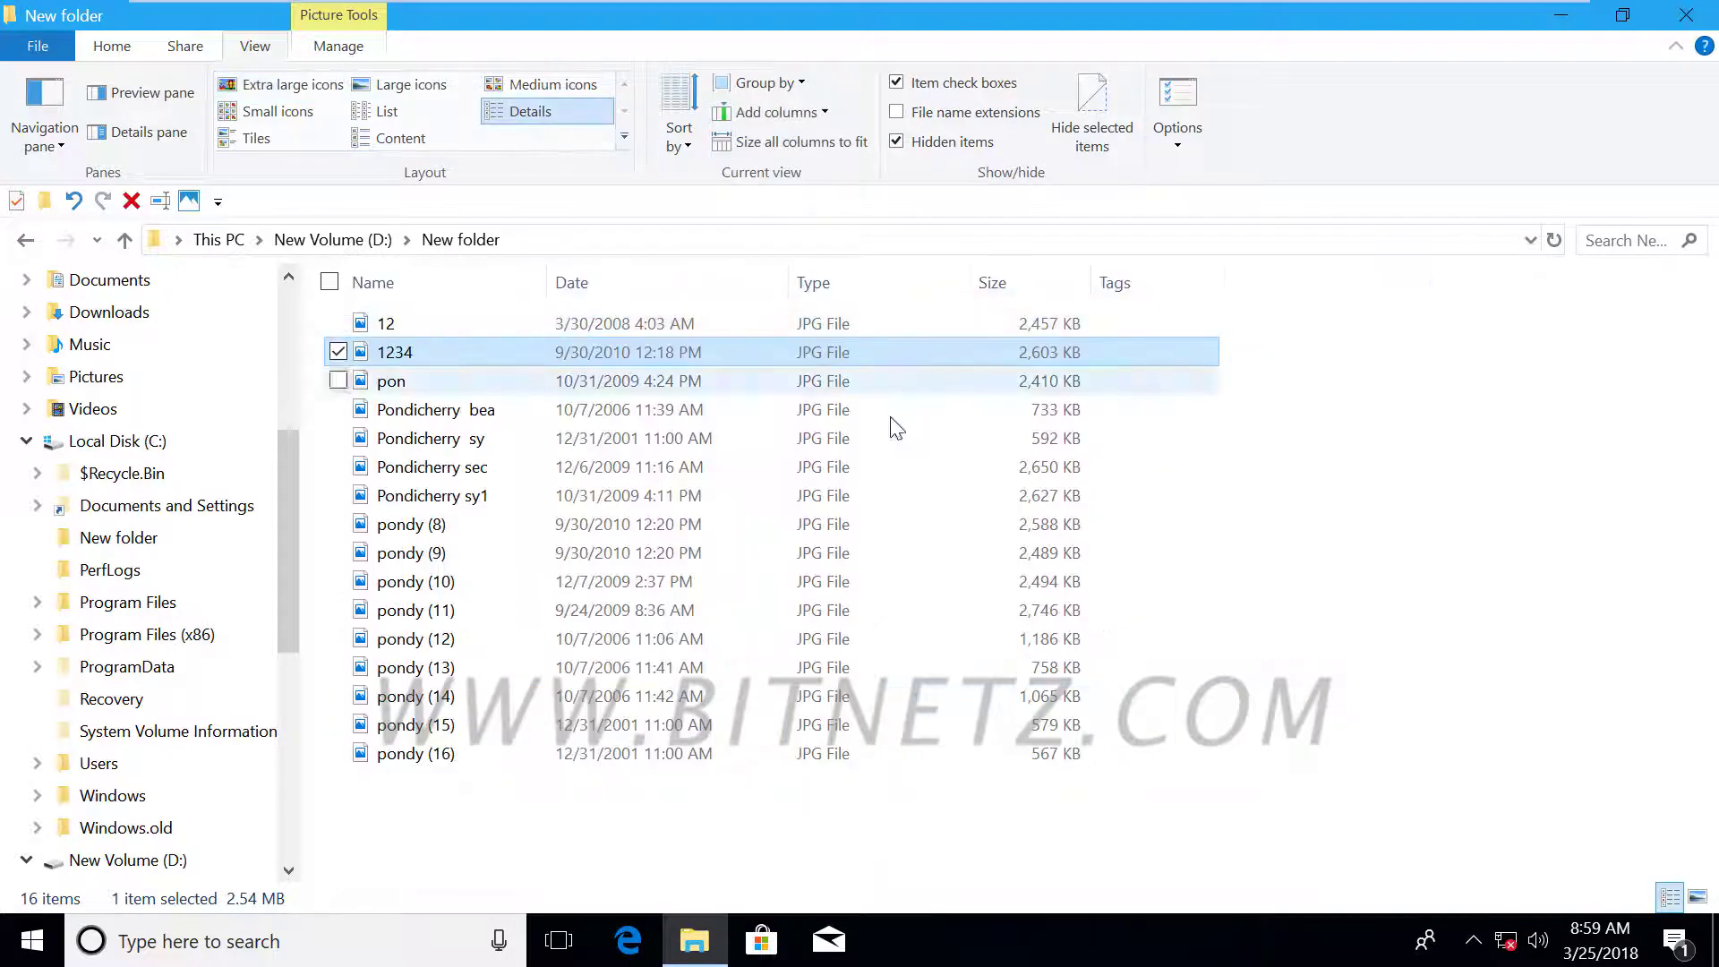
{"action": "left_click", "coordinate": [896, 114]}
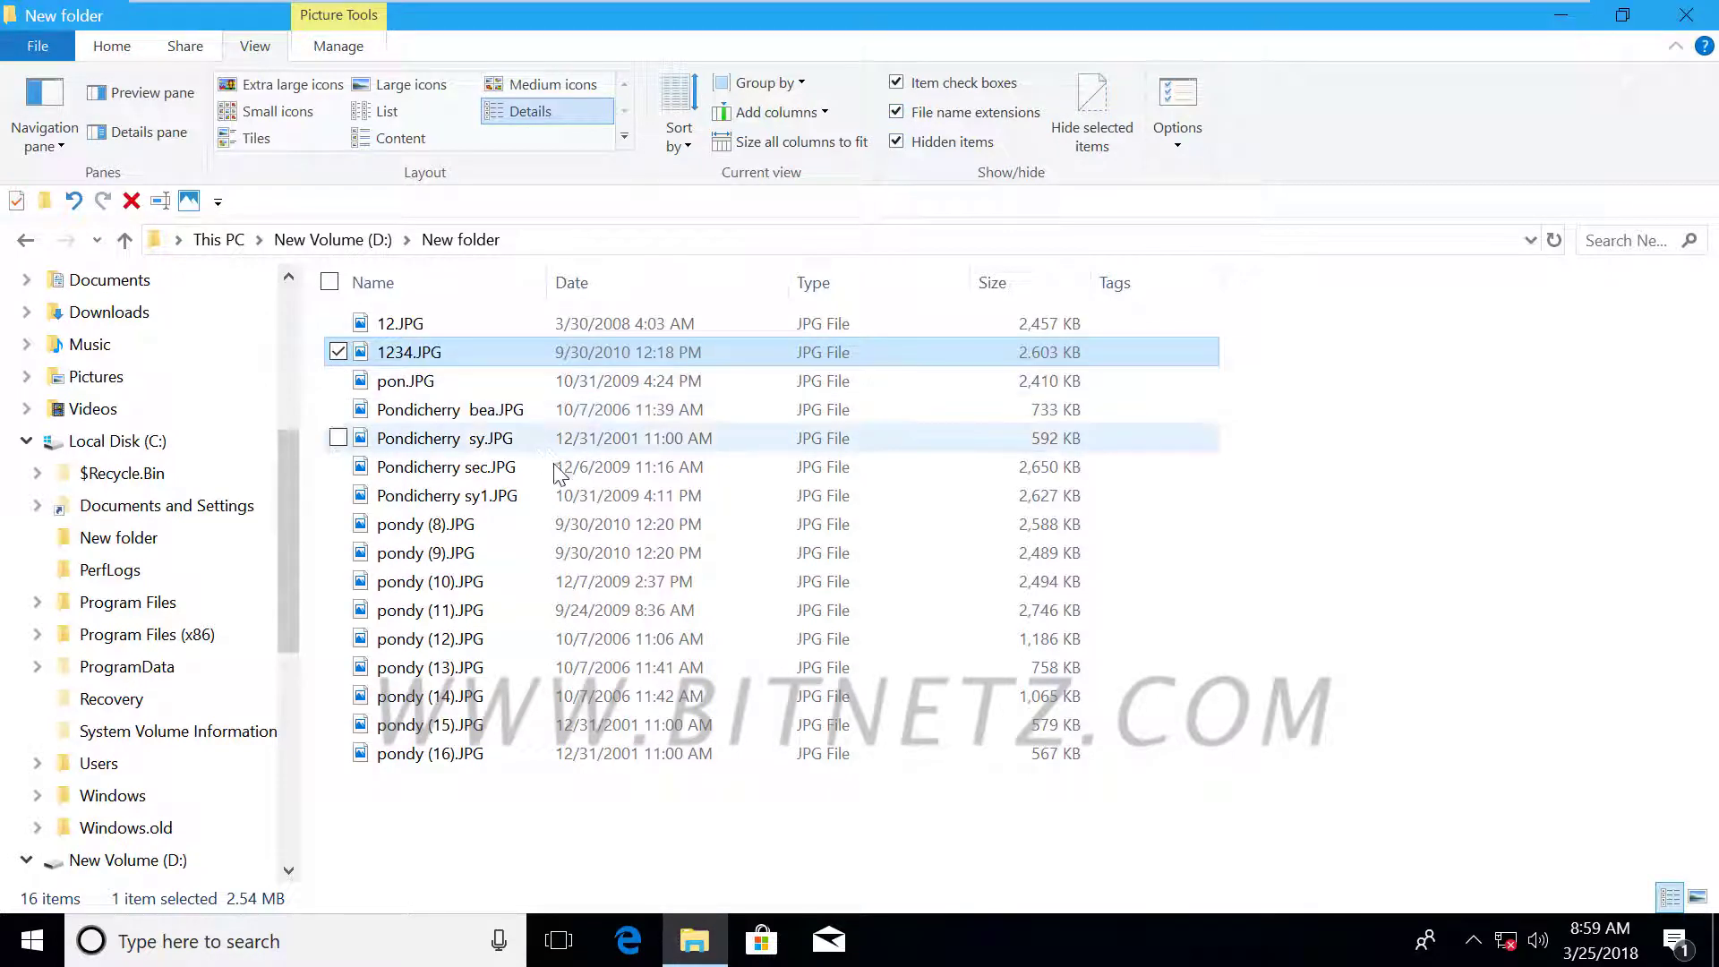
{"action": "left_click", "coordinate": [896, 112]}
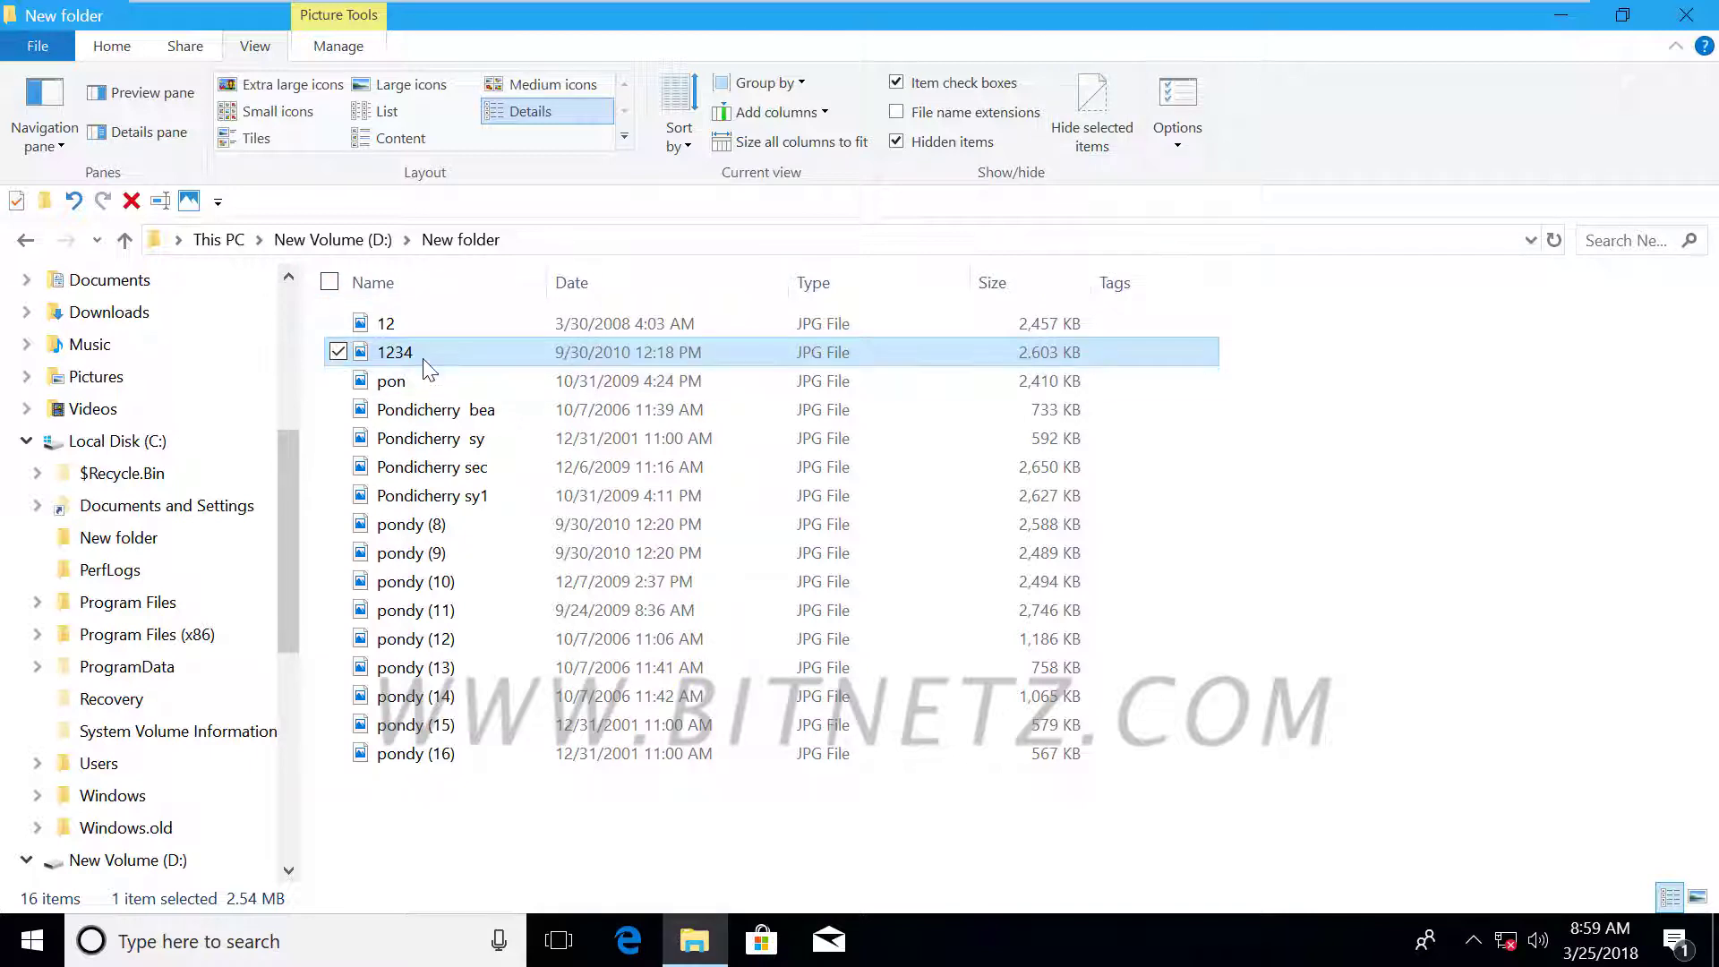
Hide the file 1234 and turn off the display of hidden items.
{"action": "left_click", "coordinate": [1100, 124]}
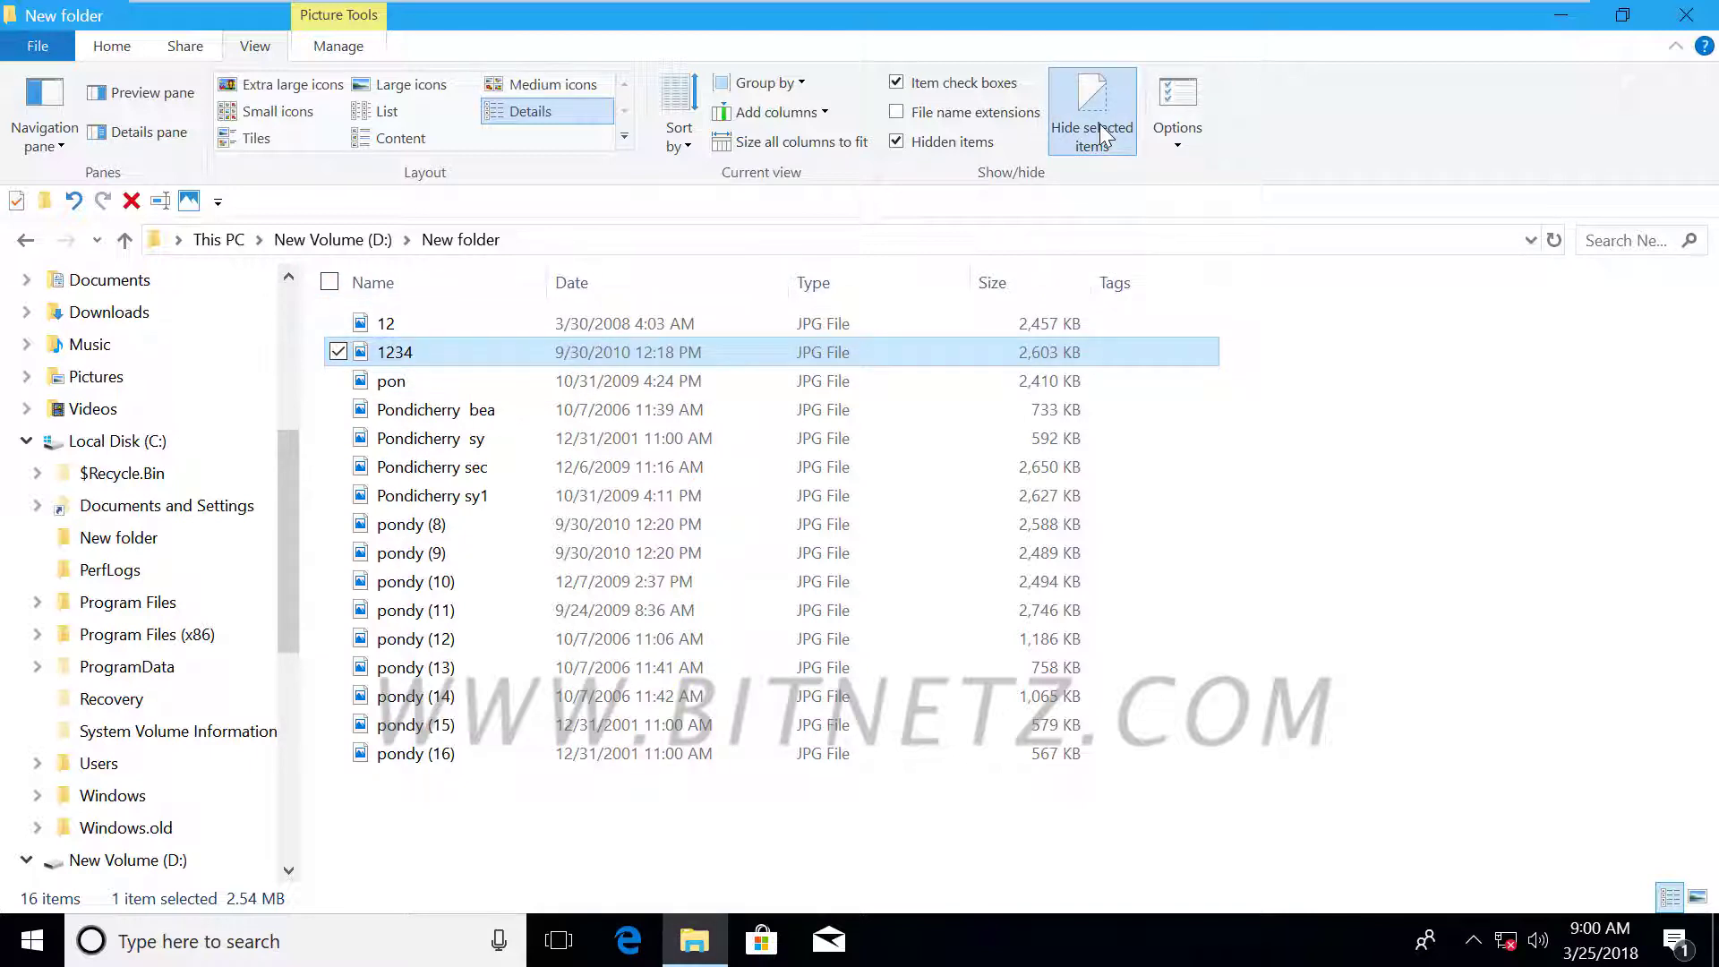
{"action": "left_click", "coordinate": [896, 143]}
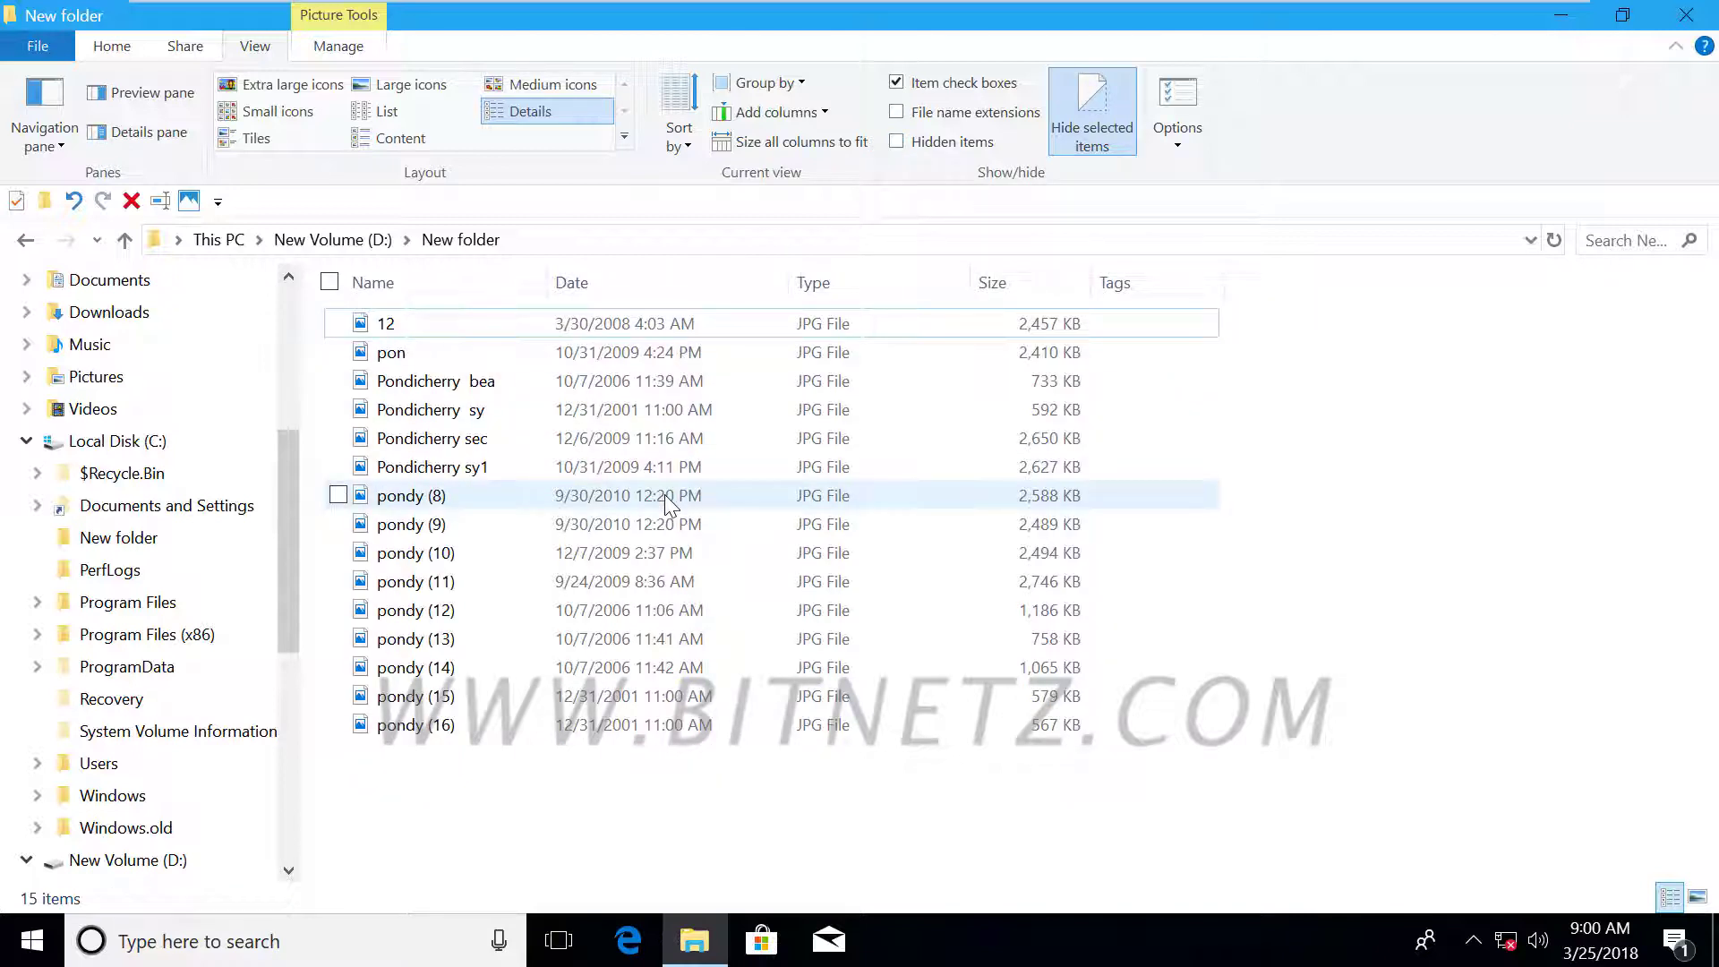
Select the image file 12.
{"action": "left_click", "coordinate": [449, 324]}
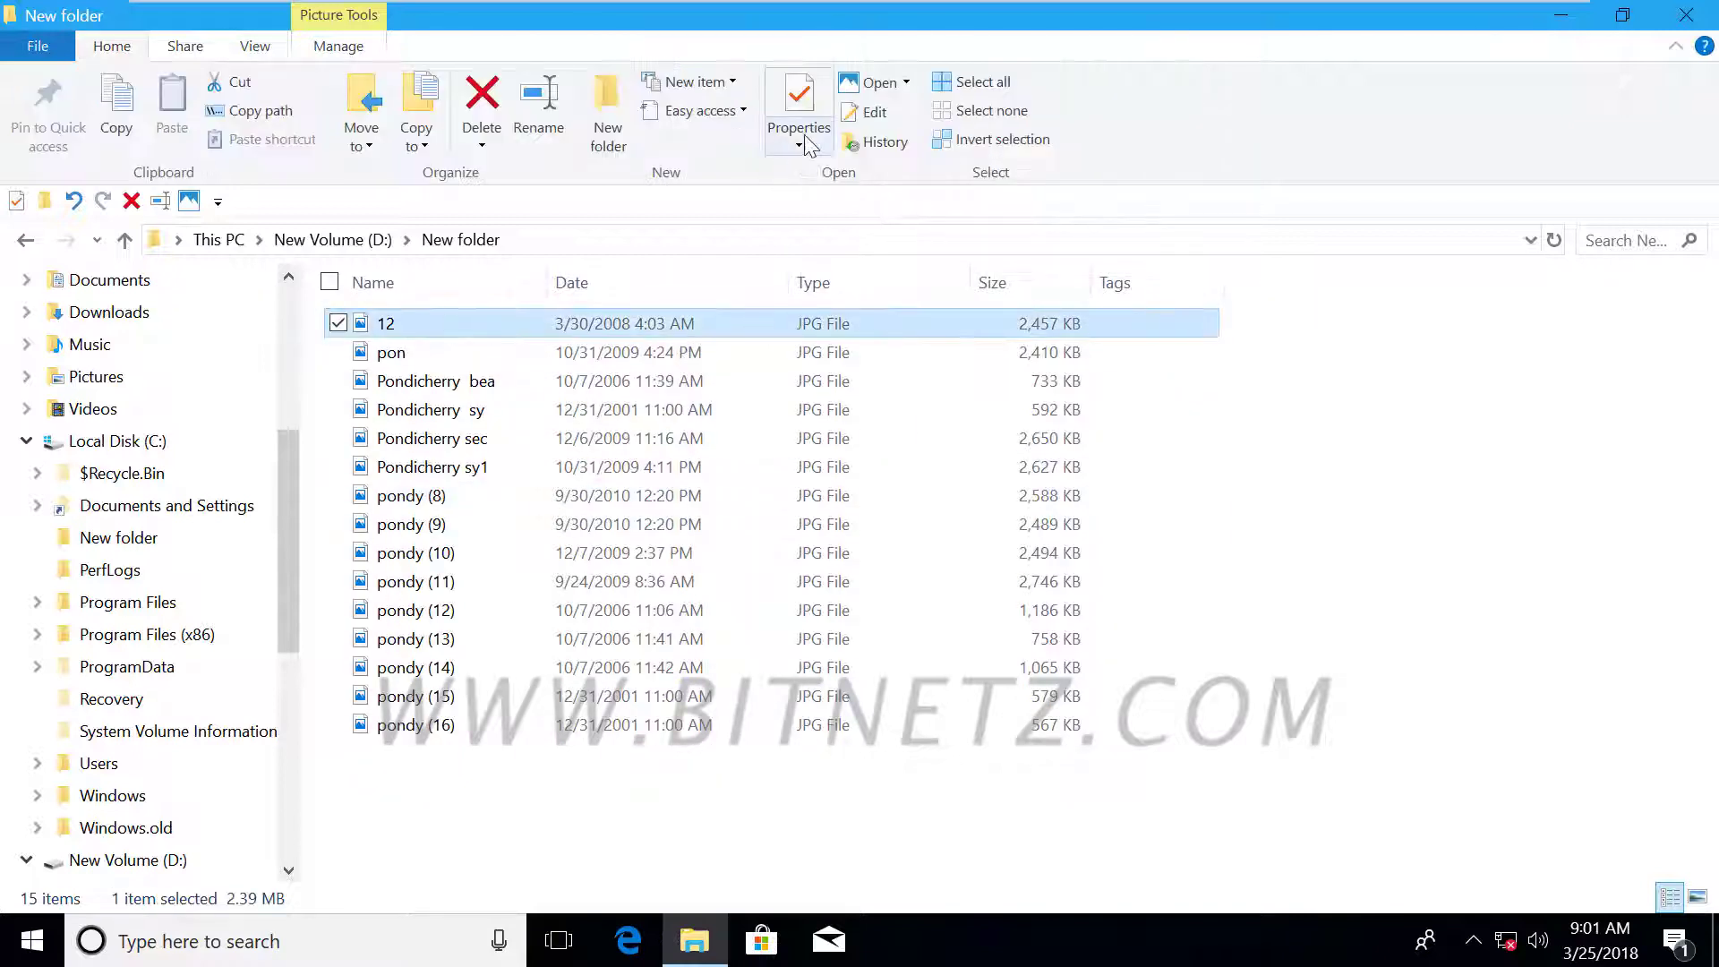